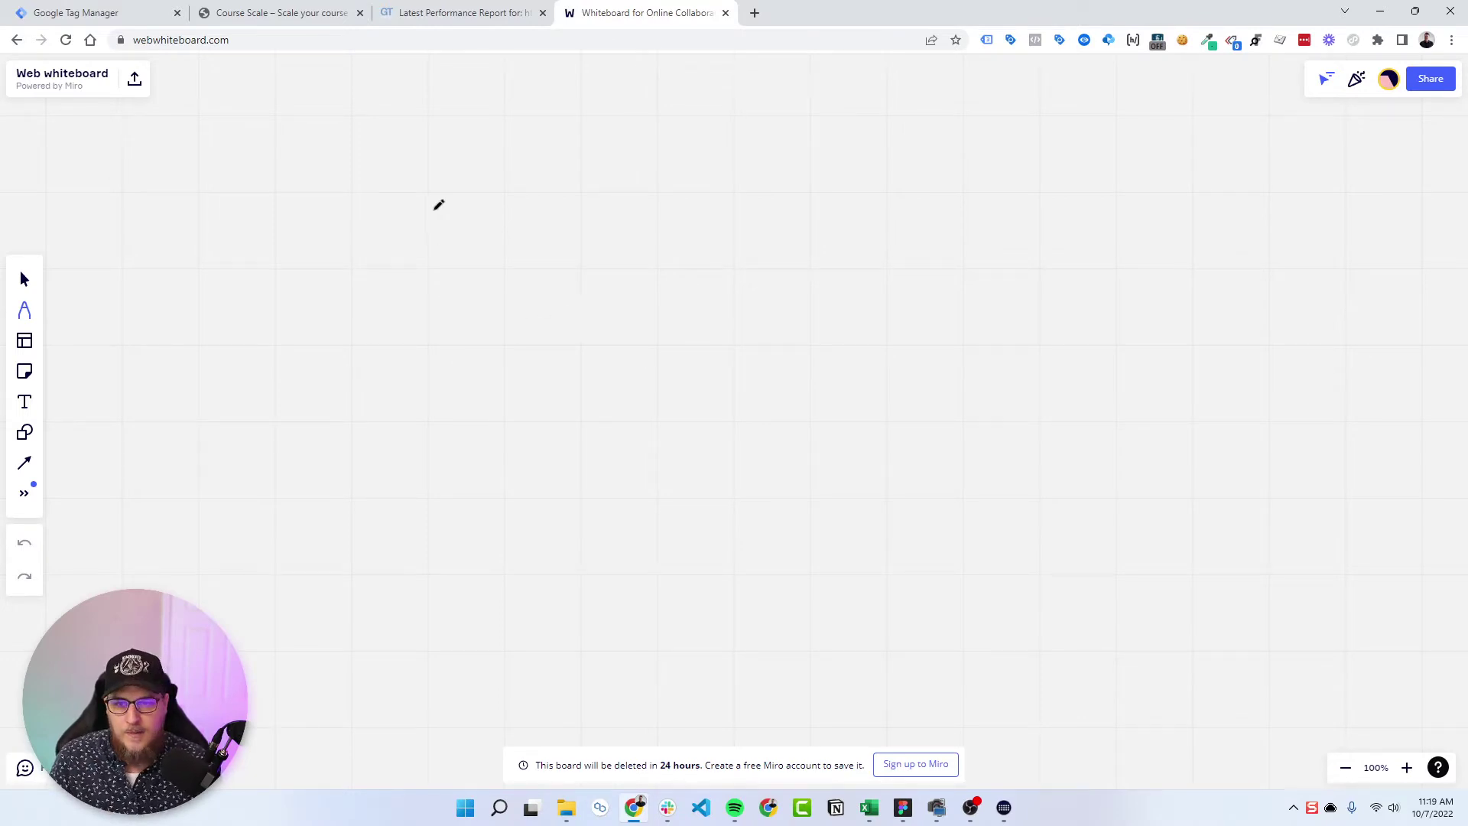
- Sketch the website page with tag lines and draw a line to a box labelled FB
{"action": "mouse_move", "coordinate": [430, 163]}
{"action": "left_mouse_down"}
{"action": "mouse_move", "coordinate": [426, 403]}
{"action": "mouse_move", "coordinate": [662, 515]}
{"action": "mouse_move", "coordinate": [601, 151]}
{"action": "mouse_move", "coordinate": [410, 147]}
{"action": "mouse_move", "coordinate": [529, 302]}
{"action": "mouse_move", "coordinate": [633, 279]}
{"action": "mouse_move", "coordinate": [606, 162]}
{"action": "mouse_move", "coordinate": [467, 153]}
{"action": "mouse_move", "coordinate": [501, 198]}
{"action": "left_mouse_up"}
{"action": "mouse_move", "coordinate": [481, 220]}
{"action": "left_mouse_down"}
{"action": "mouse_move", "coordinate": [499, 218]}
{"action": "mouse_move", "coordinate": [503, 237]}
{"action": "left_mouse_up"}
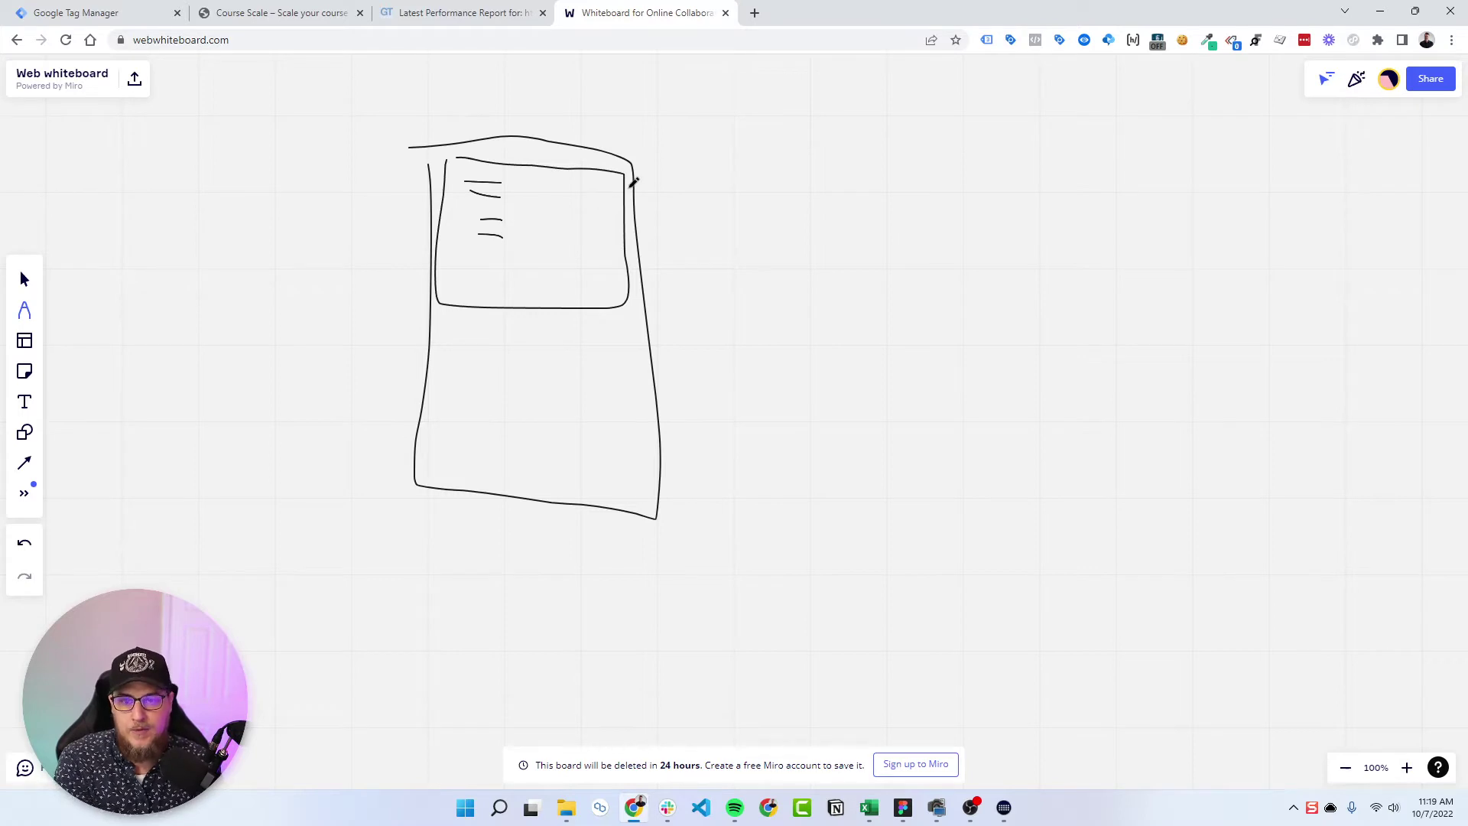
{"action": "mouse_move", "coordinate": [607, 183]}
{"action": "left_mouse_down"}
{"action": "mouse_move", "coordinate": [794, 194]}
{"action": "mouse_move", "coordinate": [829, 101]}
{"action": "mouse_move", "coordinate": [764, 131]}
{"action": "mouse_move", "coordinate": [802, 163]}
{"action": "mouse_move", "coordinate": [824, 145]}
{"action": "mouse_move", "coordinate": [822, 165]}
{"action": "left_mouse_up"}
{"action": "mouse_move", "coordinate": [822, 147]}
{"action": "left_mouse_down"}
{"action": "mouse_move", "coordinate": [838, 153]}
{"action": "mouse_move", "coordinate": [824, 166]}
{"action": "left_mouse_up"}
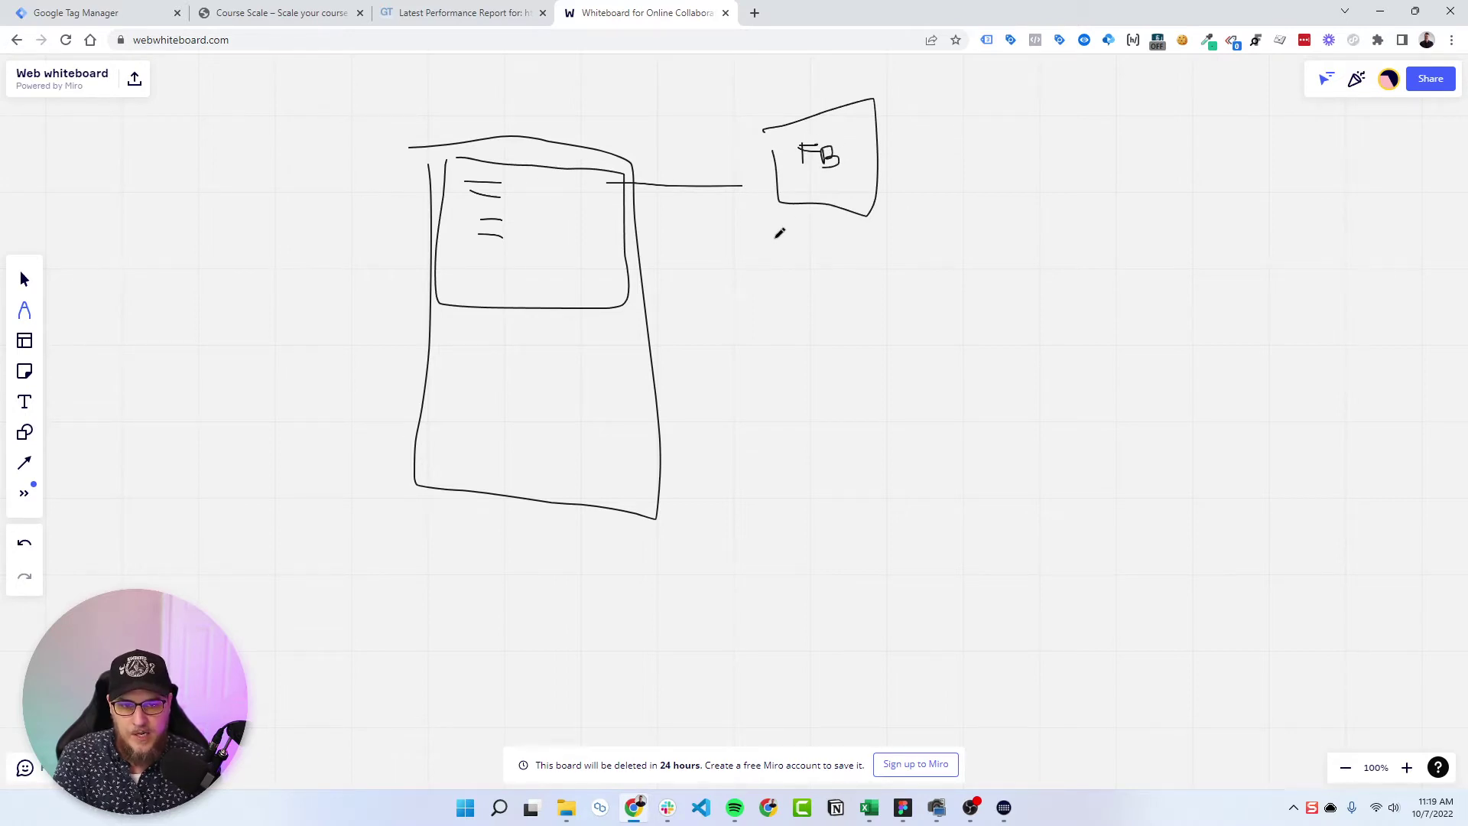
- Draw a GAdS box with an arrow from the website, plus two more boxes below it
{"action": "mouse_move", "coordinate": [784, 222]}
{"action": "left_mouse_down"}
{"action": "mouse_move", "coordinate": [822, 322]}
{"action": "mouse_move", "coordinate": [888, 246]}
{"action": "mouse_move", "coordinate": [796, 227]}
{"action": "mouse_move", "coordinate": [809, 276]}
{"action": "mouse_move", "coordinate": [832, 284]}
{"action": "mouse_move", "coordinate": [846, 246]}
{"action": "mouse_move", "coordinate": [855, 285]}
{"action": "left_mouse_up"}
{"action": "mouse_move", "coordinate": [508, 205]}
{"action": "left_mouse_down"}
{"action": "mouse_move", "coordinate": [774, 262]}
{"action": "mouse_move", "coordinate": [756, 279]}
{"action": "left_mouse_up"}
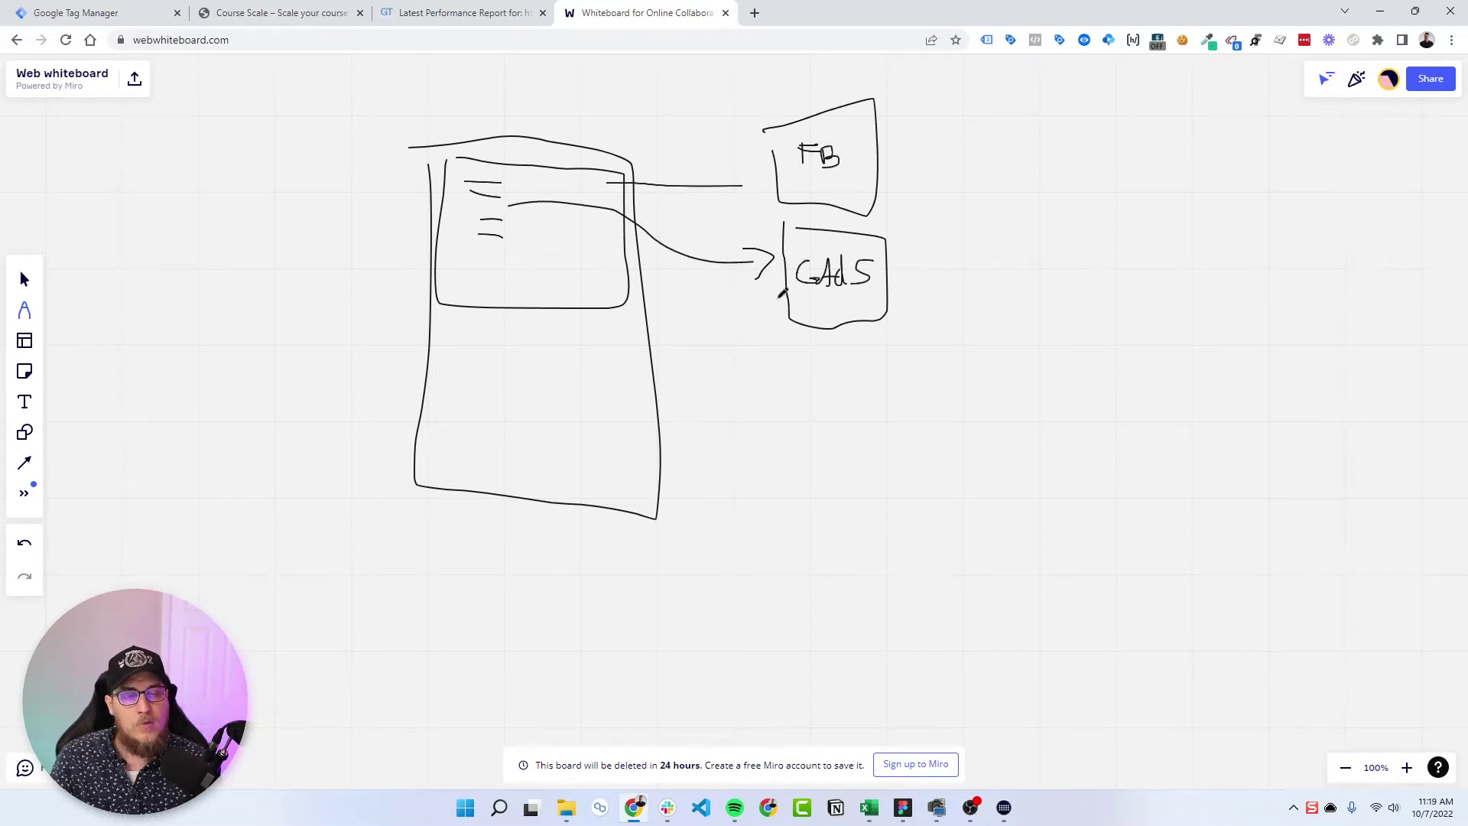
{"action": "mouse_move", "coordinate": [802, 350]}
{"action": "left_mouse_down"}
{"action": "mouse_move", "coordinate": [793, 426]}
{"action": "mouse_move", "coordinate": [898, 354]}
{"action": "mouse_move", "coordinate": [828, 356]}
{"action": "left_mouse_up"}
{"action": "mouse_move", "coordinate": [802, 468]}
{"action": "left_mouse_down"}
{"action": "mouse_move", "coordinate": [799, 535]}
{"action": "mouse_move", "coordinate": [910, 469]}
{"action": "mouse_move", "coordinate": [828, 465]}
{"action": "left_mouse_up"}
- Connect the website to the two lower blank boxes with arrows
{"action": "mouse_move", "coordinate": [519, 225]}
{"action": "left_mouse_down"}
{"action": "mouse_move", "coordinate": [625, 274]}
{"action": "mouse_move", "coordinate": [761, 370]}
{"action": "left_mouse_up"}
{"action": "mouse_move", "coordinate": [753, 355]}
{"action": "left_mouse_down"}
{"action": "mouse_move", "coordinate": [780, 373]}
{"action": "mouse_move", "coordinate": [764, 391]}
{"action": "left_mouse_up"}
{"action": "mouse_move", "coordinate": [521, 249]}
{"action": "left_mouse_down"}
{"action": "mouse_move", "coordinate": [658, 413]}
{"action": "mouse_move", "coordinate": [766, 457]}
{"action": "left_mouse_up"}
{"action": "left_click_drag", "start_coordinate": [765, 441], "coordinate": [785, 476]}
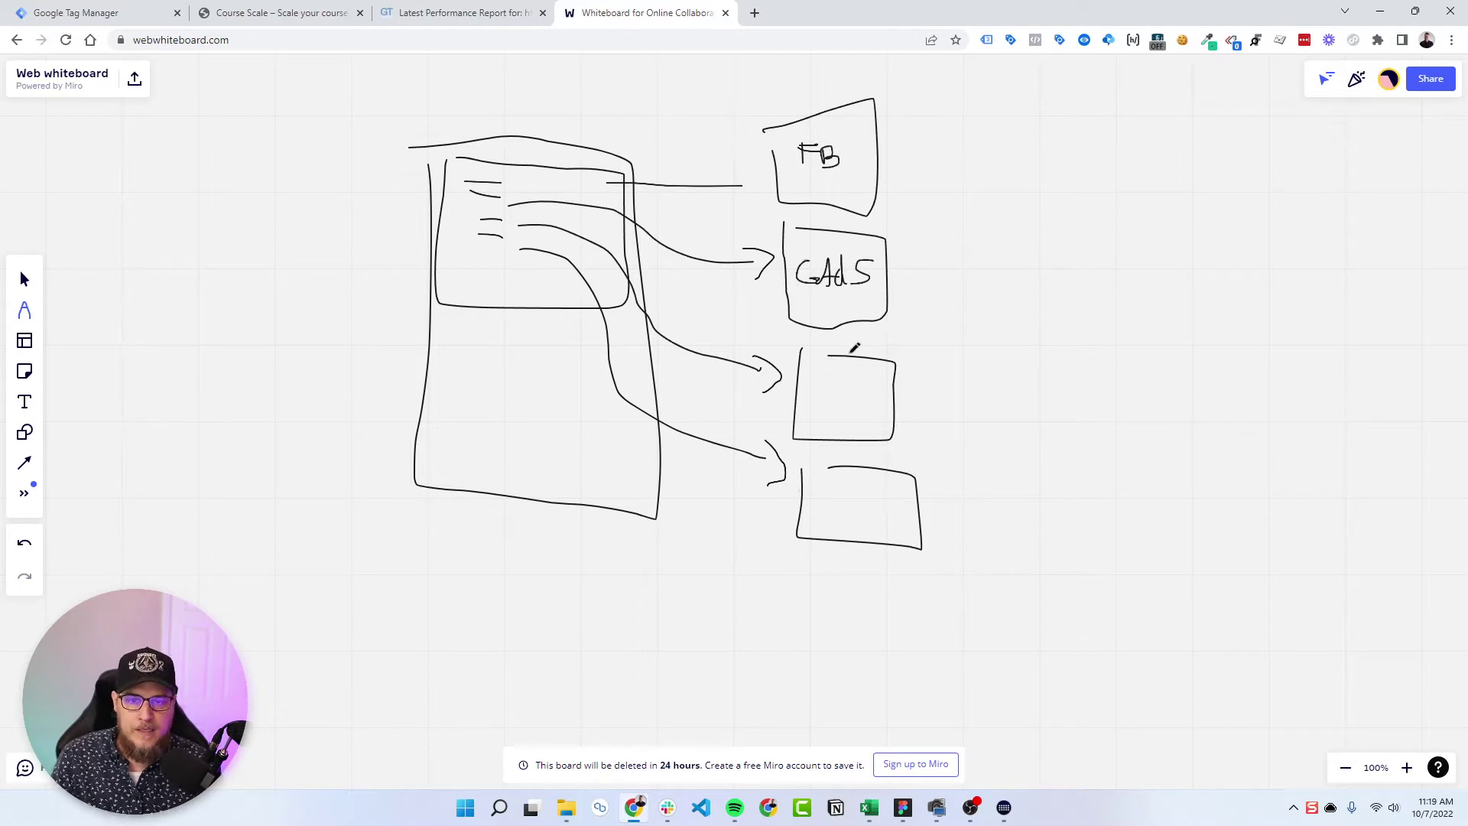
{"action": "left_click_drag", "start_coordinate": [979, 252], "coordinate": [574, 313]}
- Draw a large box for a second website and a box beside it
{"action": "scroll", "coordinate": [573, 313], "scroll_direction": "down", "scroll_amount": 1}
{"action": "scroll", "coordinate": [629, 282], "scroll_direction": "right", "scroll_amount": 1}
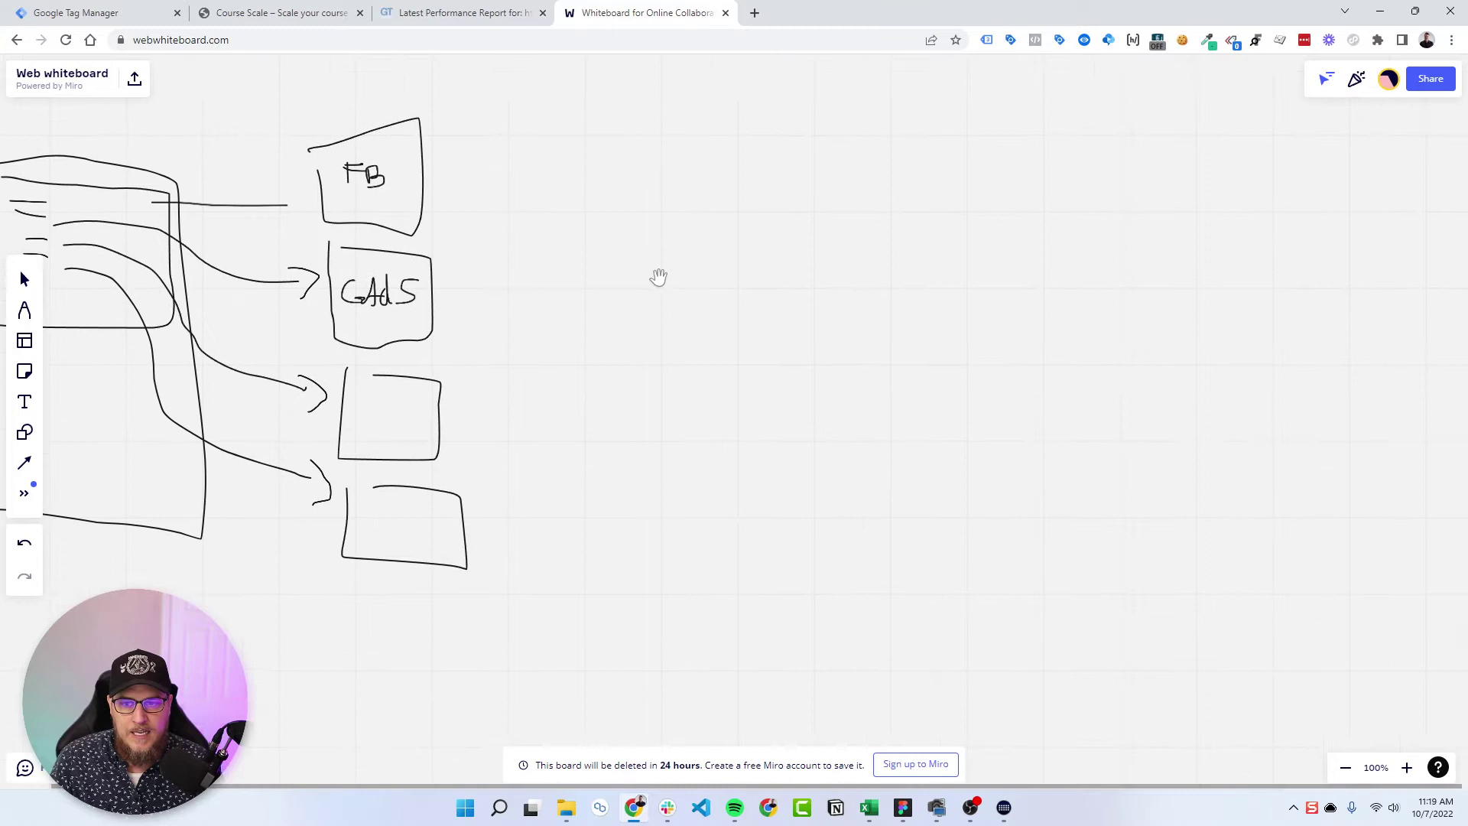
{"action": "mouse_move", "coordinate": [595, 139]}
{"action": "left_mouse_down"}
{"action": "mouse_move", "coordinate": [902, 554]}
{"action": "mouse_move", "coordinate": [875, 157]}
{"action": "mouse_move", "coordinate": [586, 163]}
{"action": "left_mouse_up"}
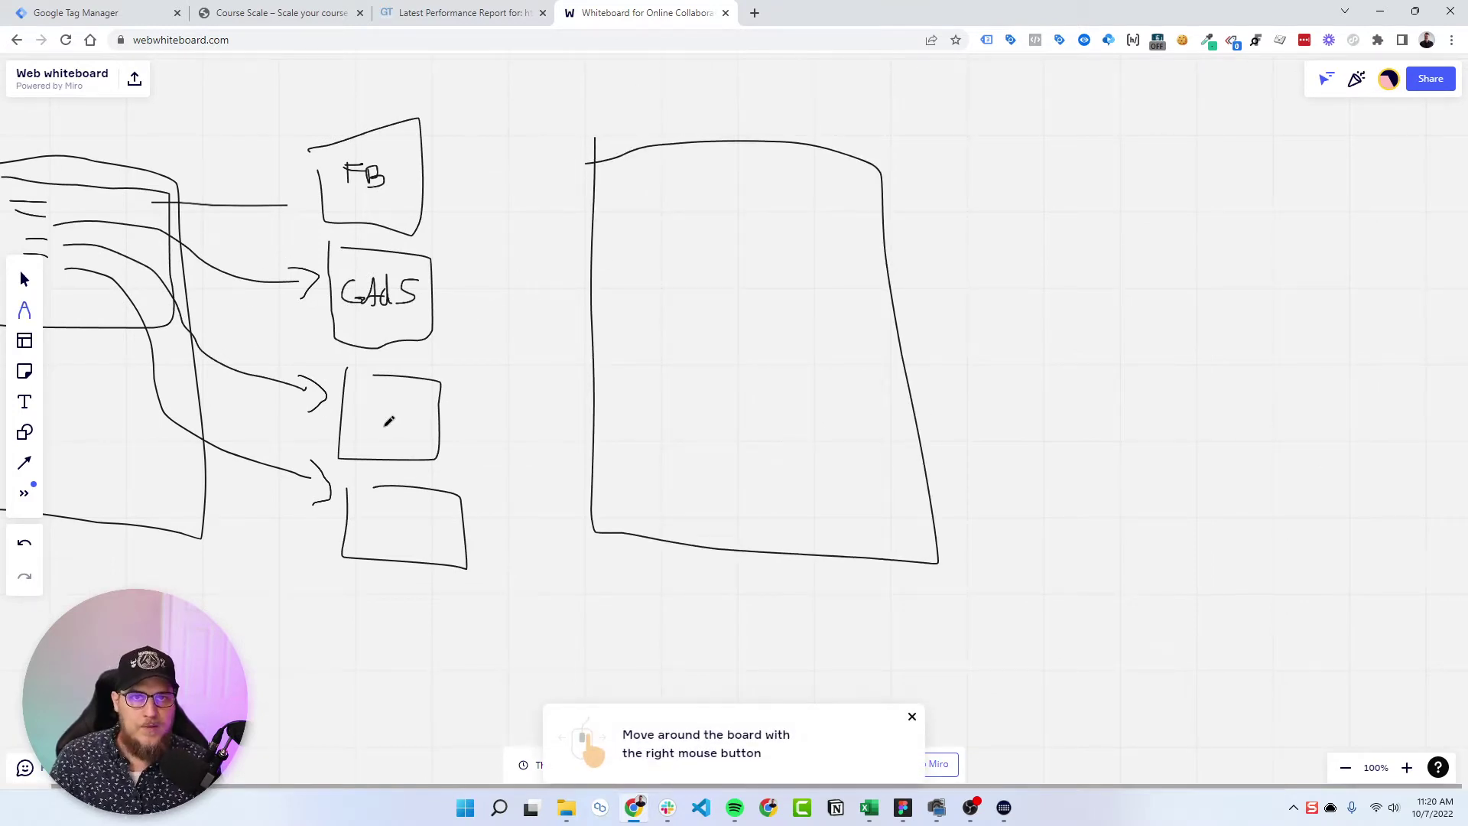
{"action": "scroll", "coordinate": [919, 278], "scroll_direction": "right", "scroll_amount": 1}
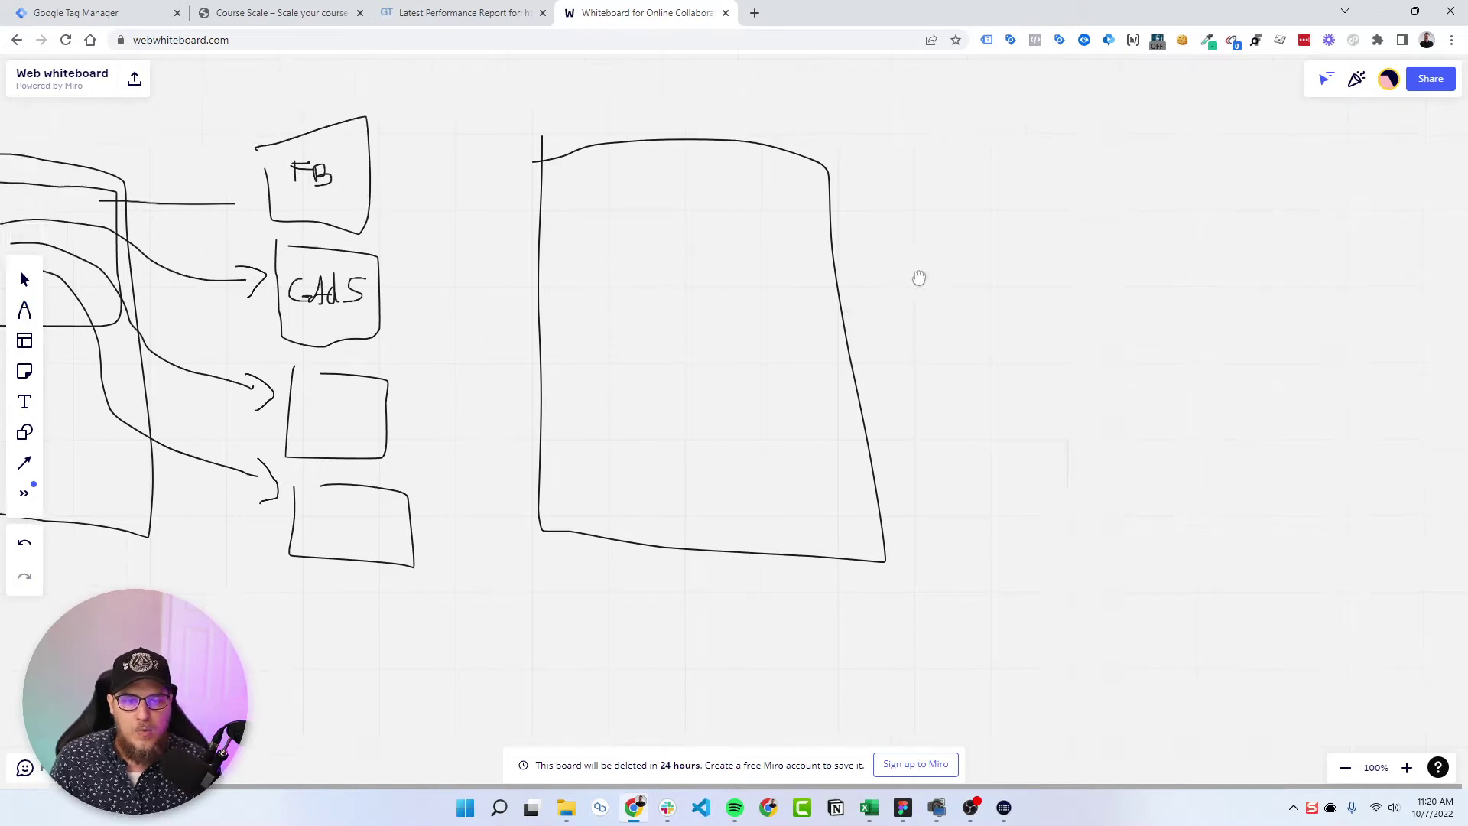
{"action": "left_click_drag", "start_coordinate": [920, 278], "coordinate": [750, 291]}
{"action": "mouse_move", "coordinate": [790, 143]}
{"action": "left_mouse_down"}
{"action": "mouse_move", "coordinate": [1049, 331]}
{"action": "mouse_move", "coordinate": [1079, 126]}
{"action": "mouse_move", "coordinate": [788, 153]}
{"action": "left_mouse_up"}
- Add an inner box with two lines, an arrow to the middle box, and short lines inside it
{"action": "scroll", "coordinate": [872, 364], "scroll_direction": "right", "scroll_amount": 3}
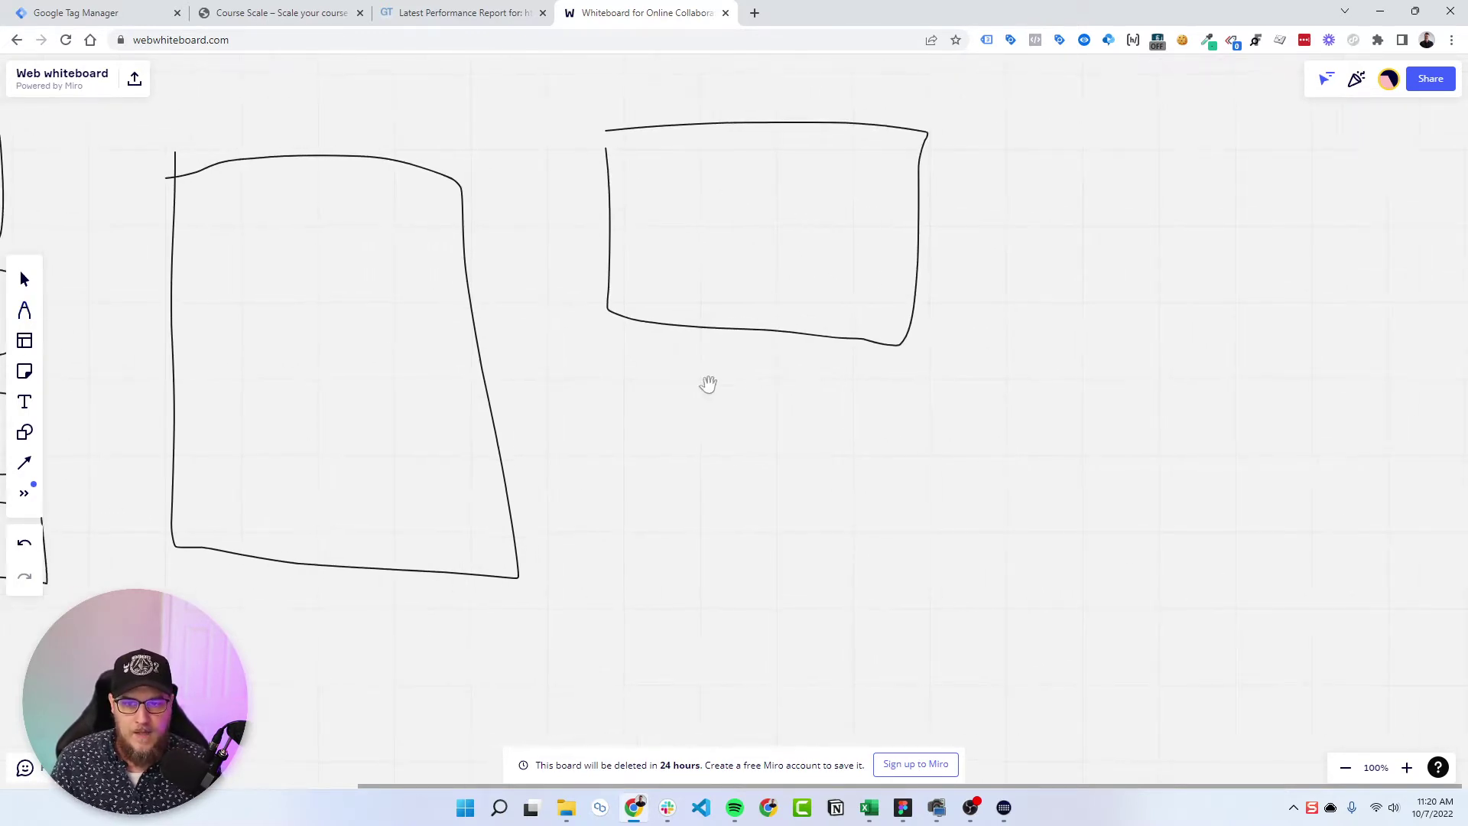
{"action": "mouse_move", "coordinate": [187, 179]}
{"action": "left_mouse_down"}
{"action": "mouse_move", "coordinate": [456, 423]}
{"action": "mouse_move", "coordinate": [360, 172]}
{"action": "mouse_move", "coordinate": [192, 190]}
{"action": "left_mouse_up"}
{"action": "left_click_drag", "start_coordinate": [208, 244], "coordinate": [379, 240]}
{"action": "left_click_drag", "start_coordinate": [216, 284], "coordinate": [412, 289]}
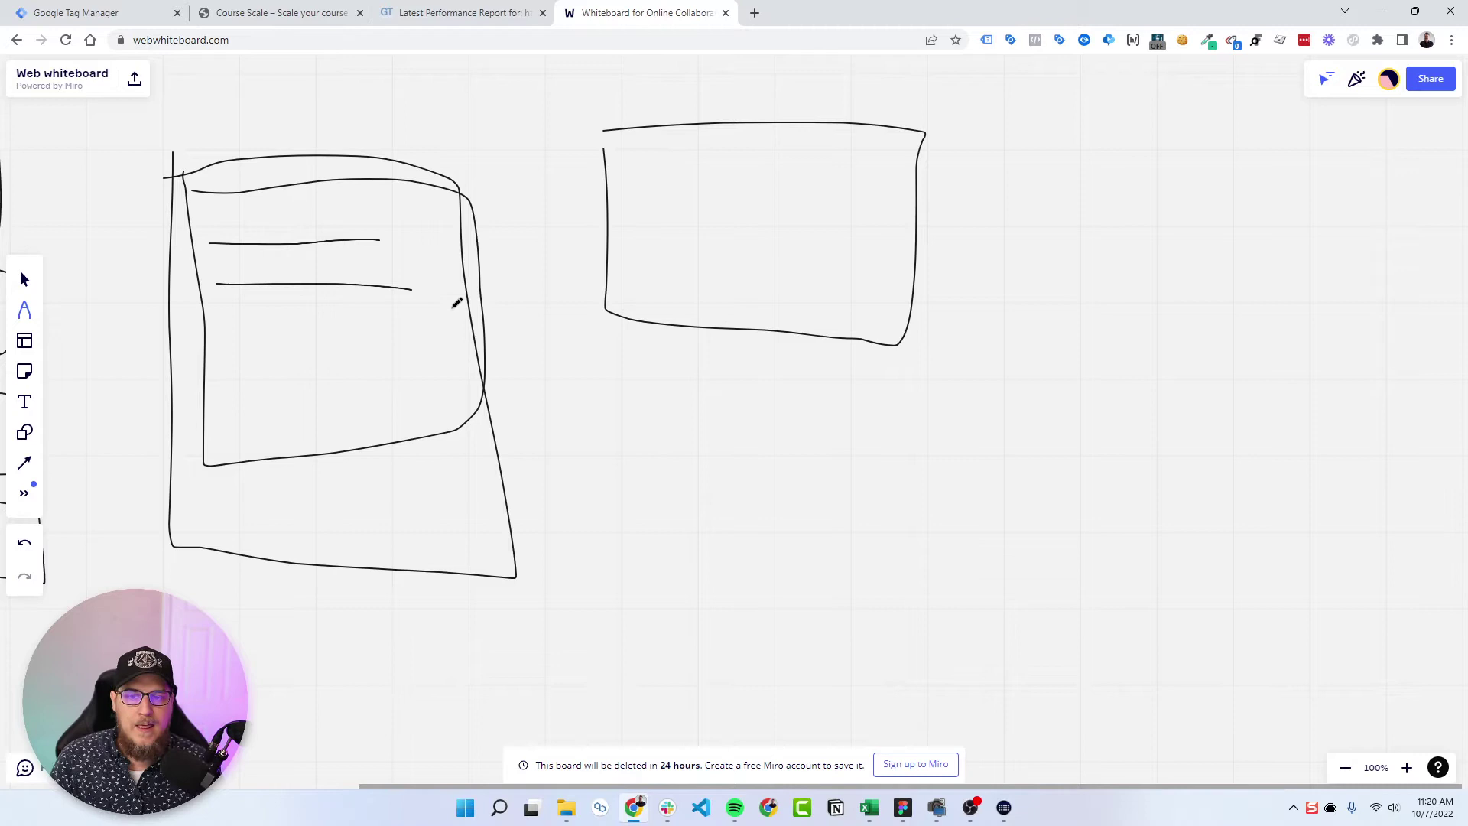
{"action": "mouse_move", "coordinate": [393, 241]}
{"action": "left_mouse_down"}
{"action": "mouse_move", "coordinate": [582, 207]}
{"action": "mouse_move", "coordinate": [656, 211]}
{"action": "left_mouse_up"}
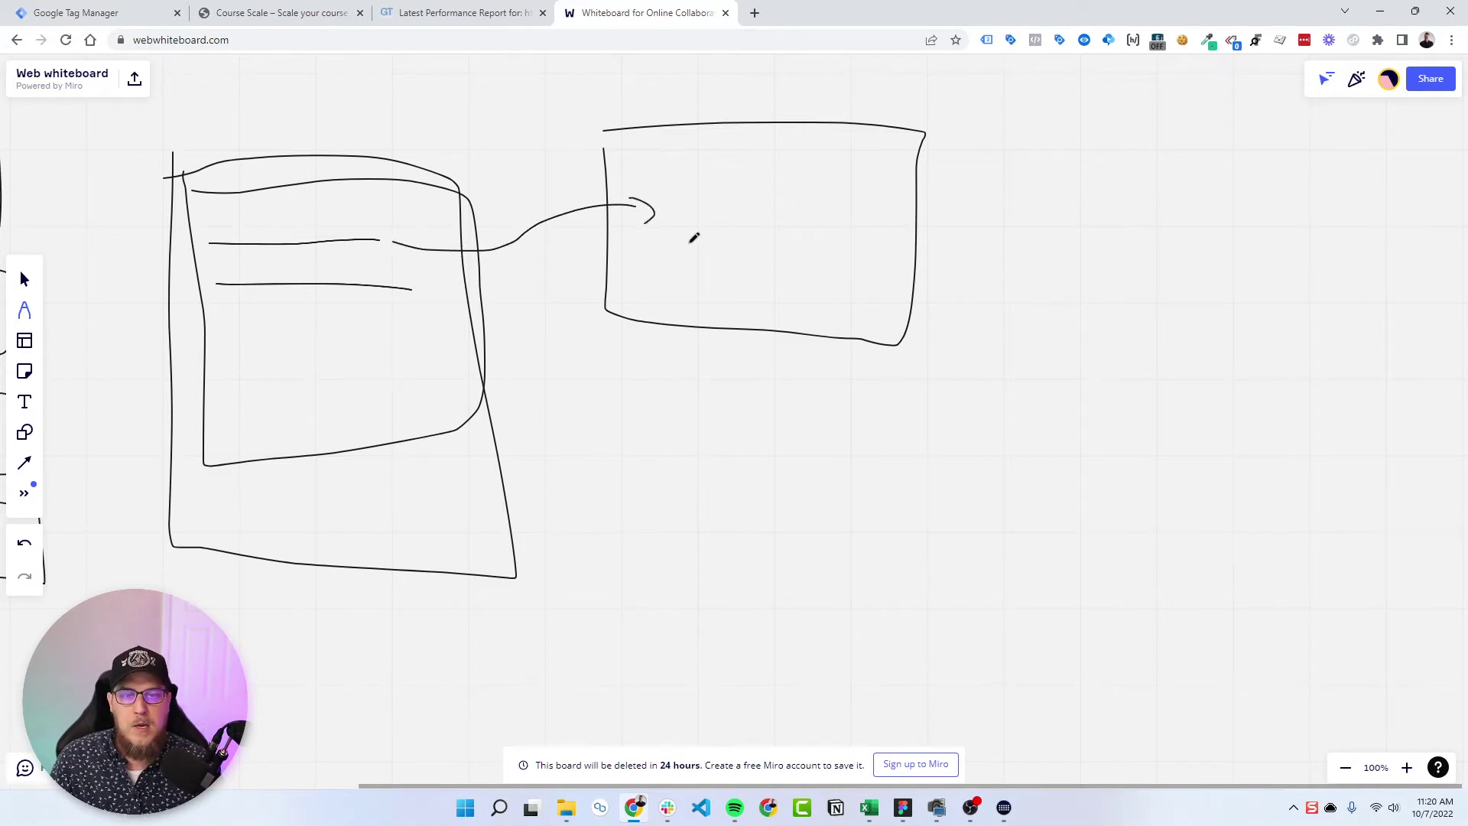
{"action": "mouse_move", "coordinate": [705, 152]}
{"action": "left_mouse_down"}
{"action": "mouse_move", "coordinate": [786, 152]}
{"action": "mouse_move", "coordinate": [785, 228]}
{"action": "mouse_move", "coordinate": [761, 288]}
{"action": "left_mouse_up"}
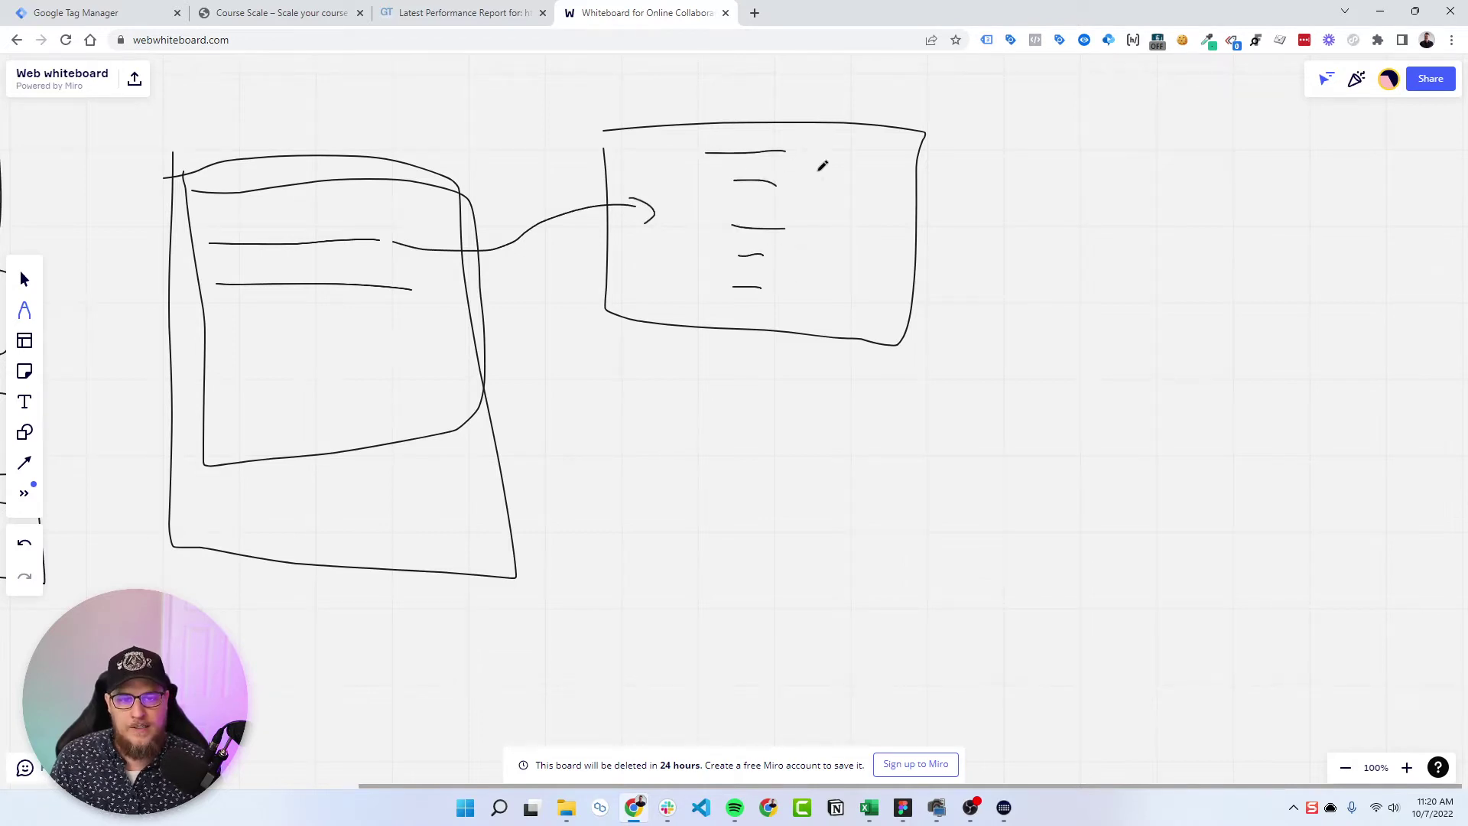
- Fan three arrows from the middle box out to three right-hand boxes
{"action": "mouse_move", "coordinate": [817, 155]}
{"action": "left_mouse_down"}
{"action": "mouse_move", "coordinate": [1034, 151]}
{"action": "mouse_move", "coordinate": [1031, 164]}
{"action": "mouse_move", "coordinate": [1158, 204]}
{"action": "mouse_move", "coordinate": [1099, 105]}
{"action": "left_mouse_up"}
{"action": "mouse_move", "coordinate": [1044, 243]}
{"action": "left_mouse_down"}
{"action": "mouse_move", "coordinate": [1171, 328]}
{"action": "mouse_move", "coordinate": [1044, 245]}
{"action": "left_mouse_up"}
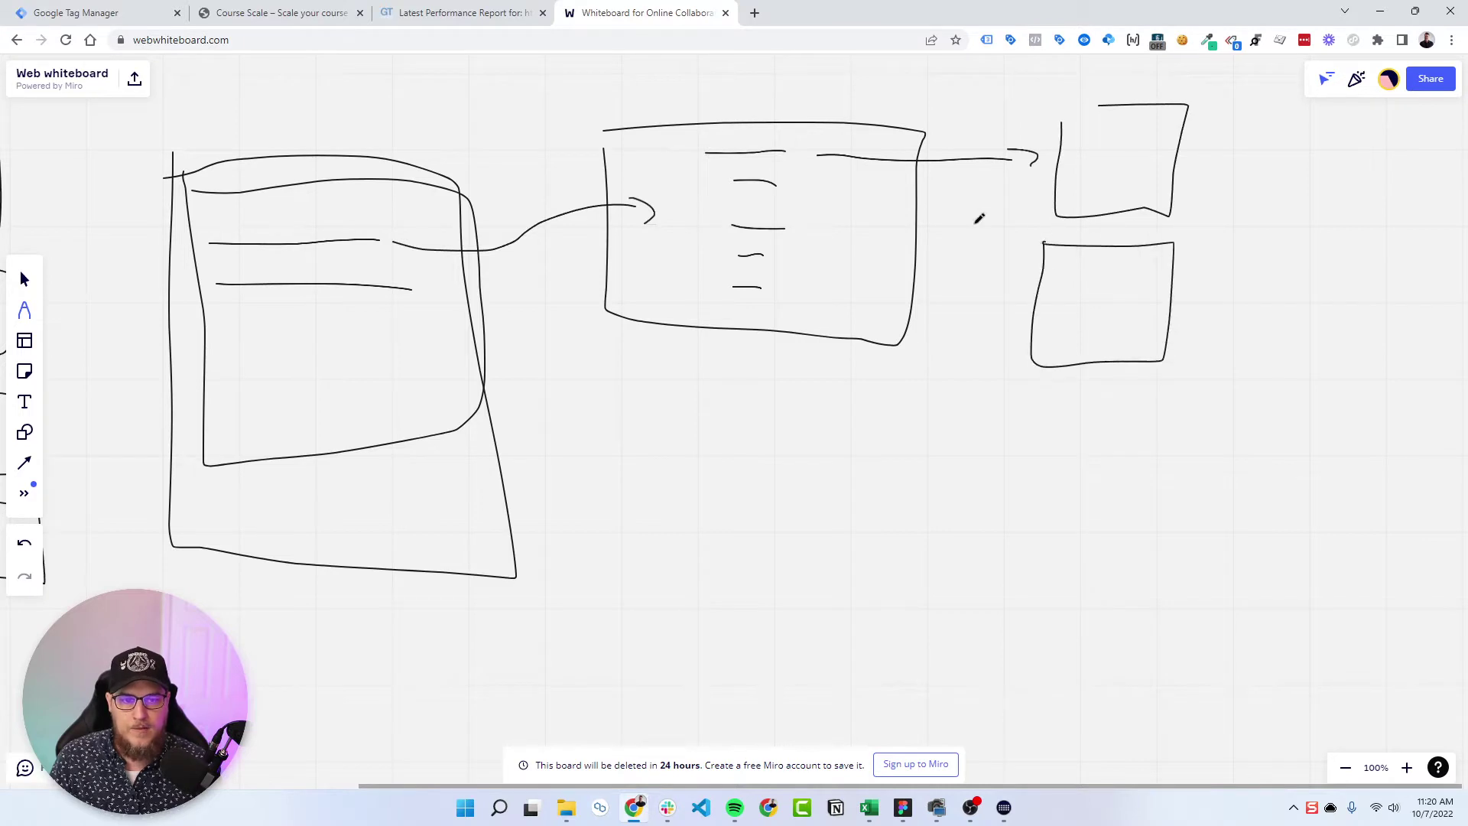
{"action": "mouse_move", "coordinate": [796, 200]}
{"action": "left_mouse_down"}
{"action": "mouse_move", "coordinate": [1019, 280]}
{"action": "mouse_move", "coordinate": [1007, 302]}
{"action": "left_mouse_up"}
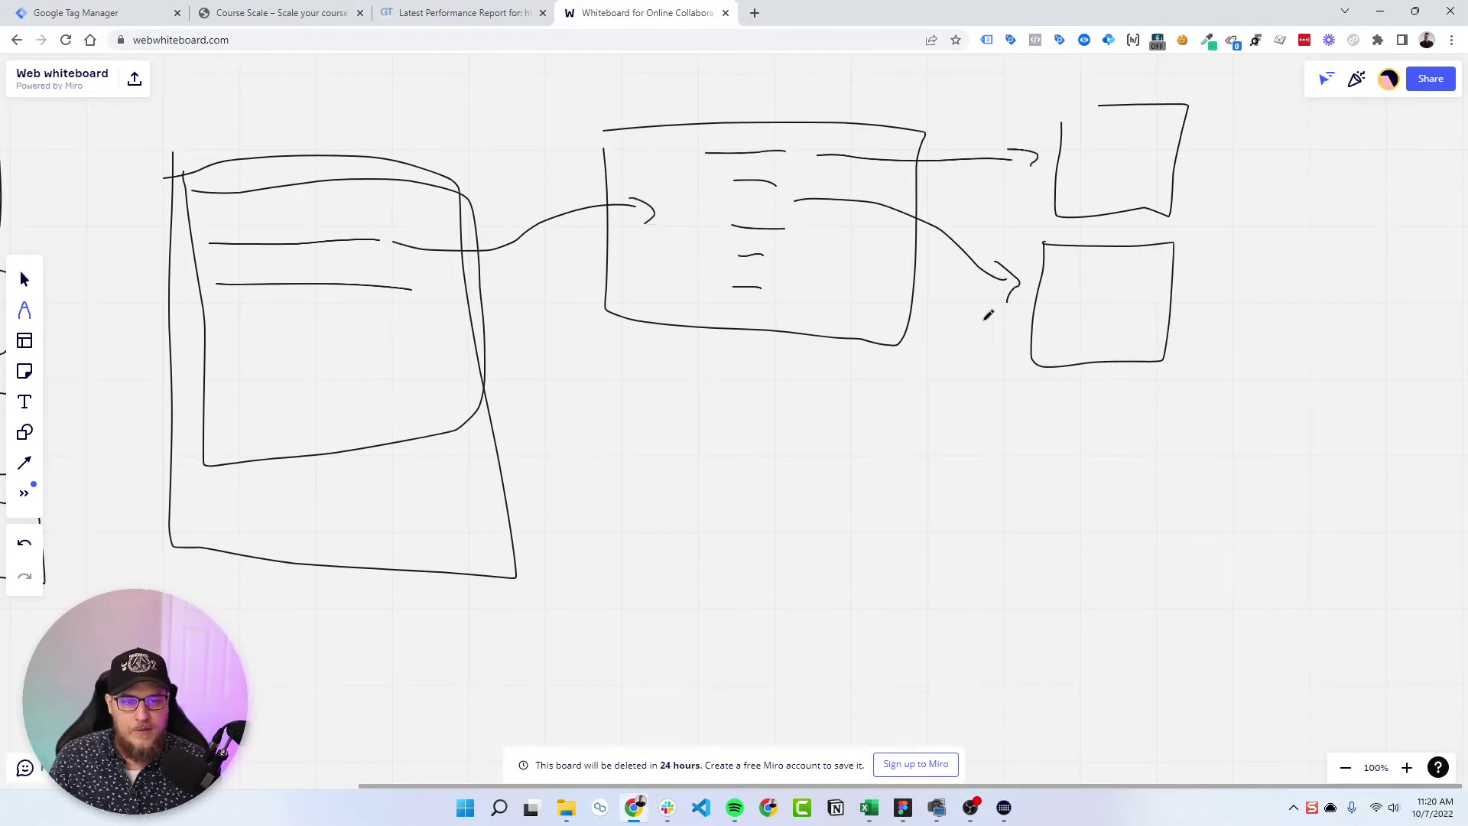
{"action": "mouse_move", "coordinate": [802, 239]}
{"action": "left_mouse_down"}
{"action": "mouse_move", "coordinate": [1017, 434]}
{"action": "mouse_move", "coordinate": [1019, 459]}
{"action": "left_mouse_up"}
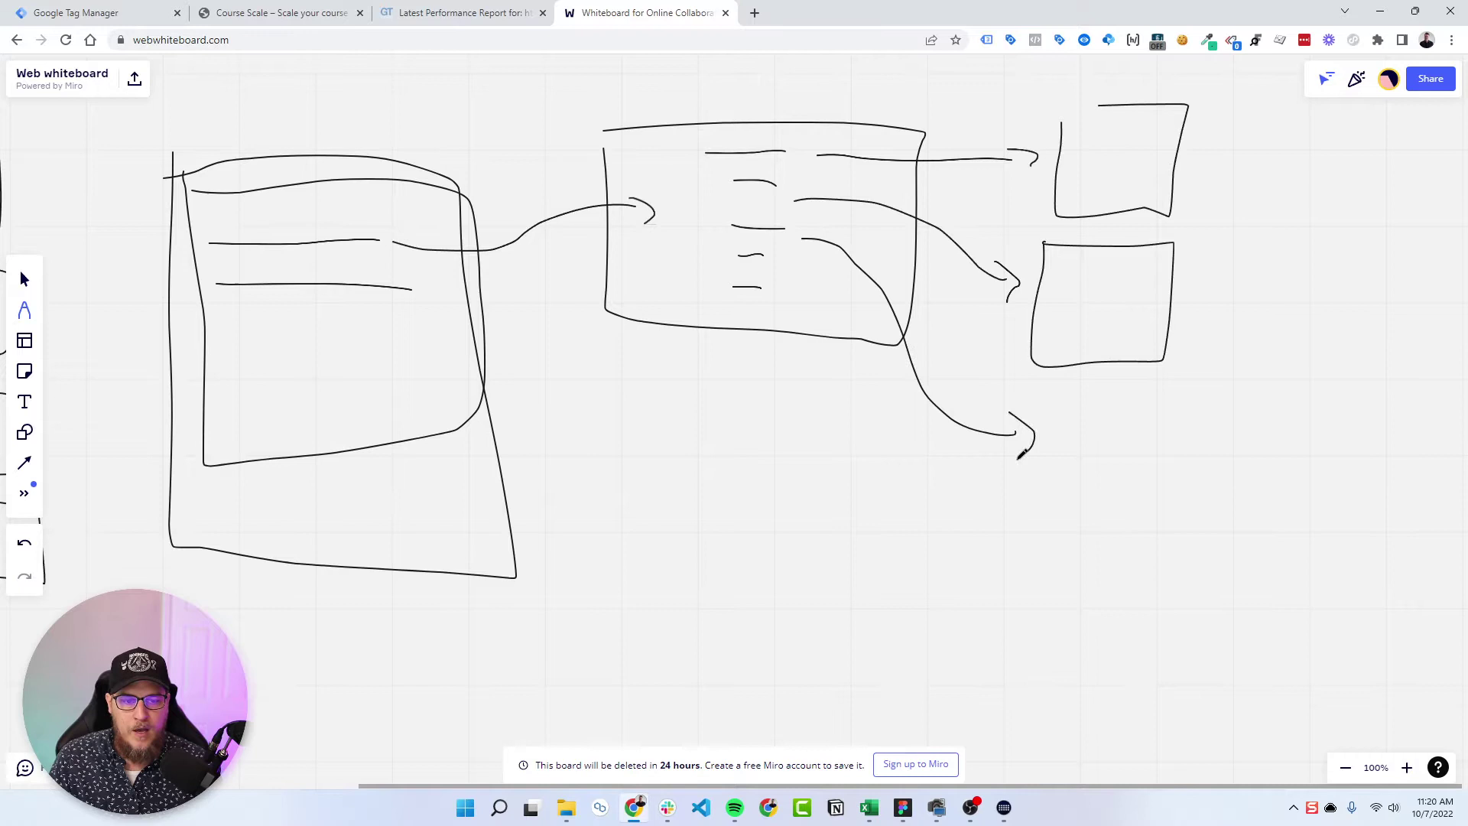
{"action": "mouse_move", "coordinate": [1045, 410]}
{"action": "left_mouse_down"}
{"action": "mouse_move", "coordinate": [1054, 520]}
{"action": "mouse_move", "coordinate": [1195, 419]}
{"action": "mouse_move", "coordinate": [1045, 398]}
{"action": "left_mouse_up"}
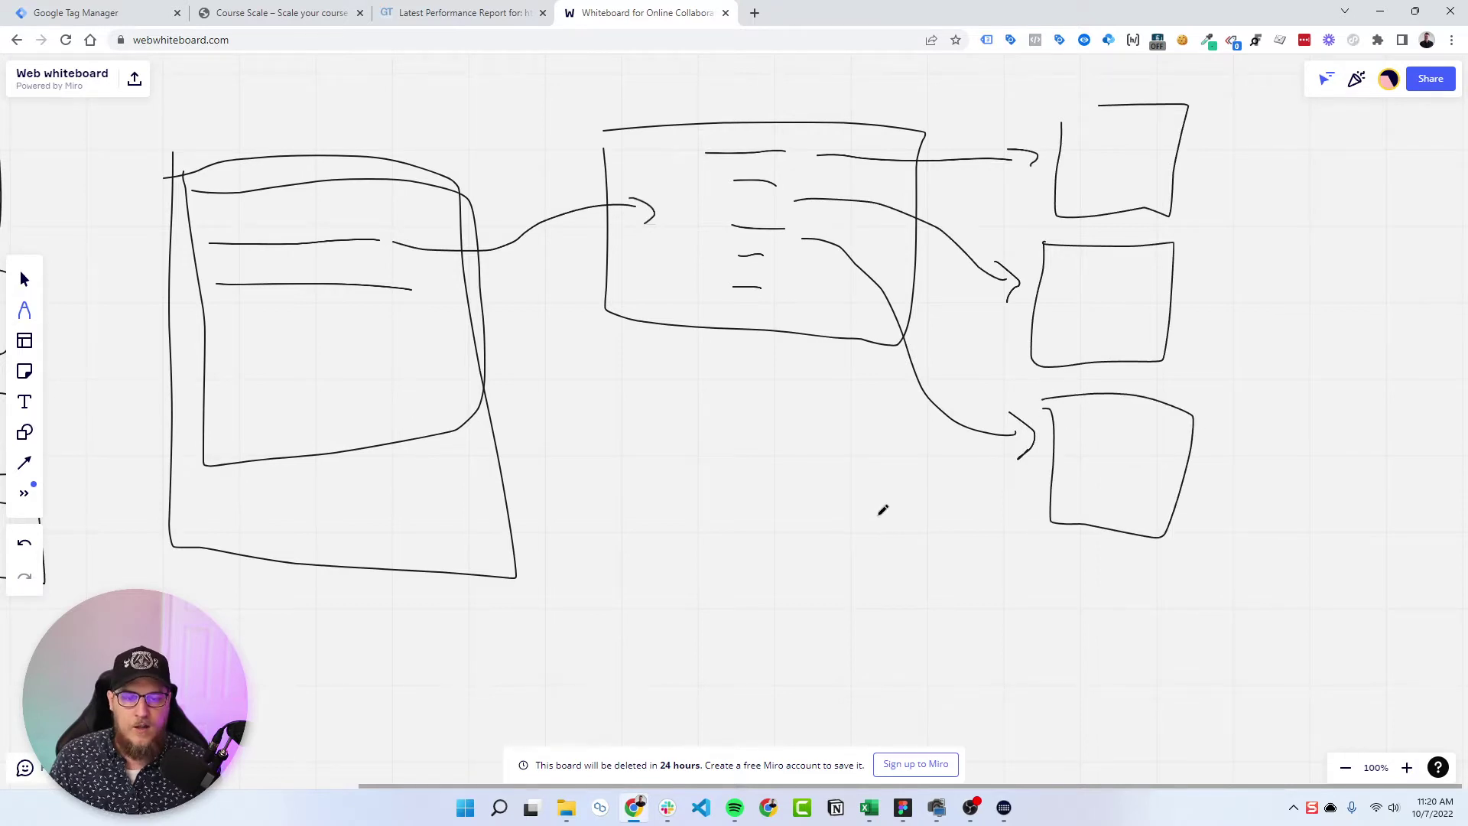
{"action": "left_click_drag", "start_coordinate": [776, 505], "coordinate": [1043, 447]}
- Pan the board to center the second diagram, then back toward the first sketch
{"action": "scroll", "coordinate": [1042, 448], "scroll_direction": "left", "scroll_amount": 5}
{"action": "key", "text": "p"}
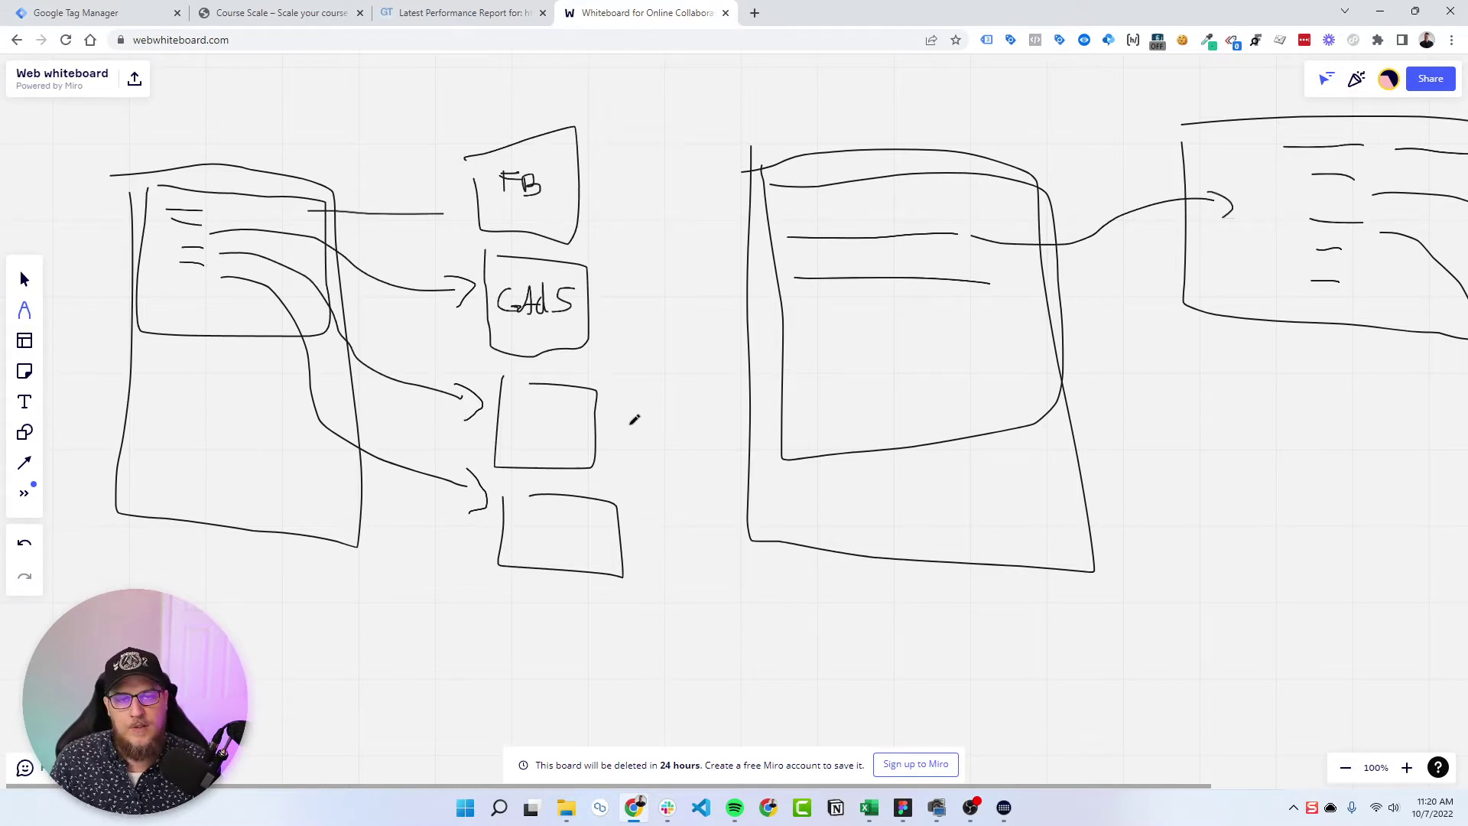
{"action": "left_click_drag", "start_coordinate": [864, 367], "coordinate": [423, 396]}
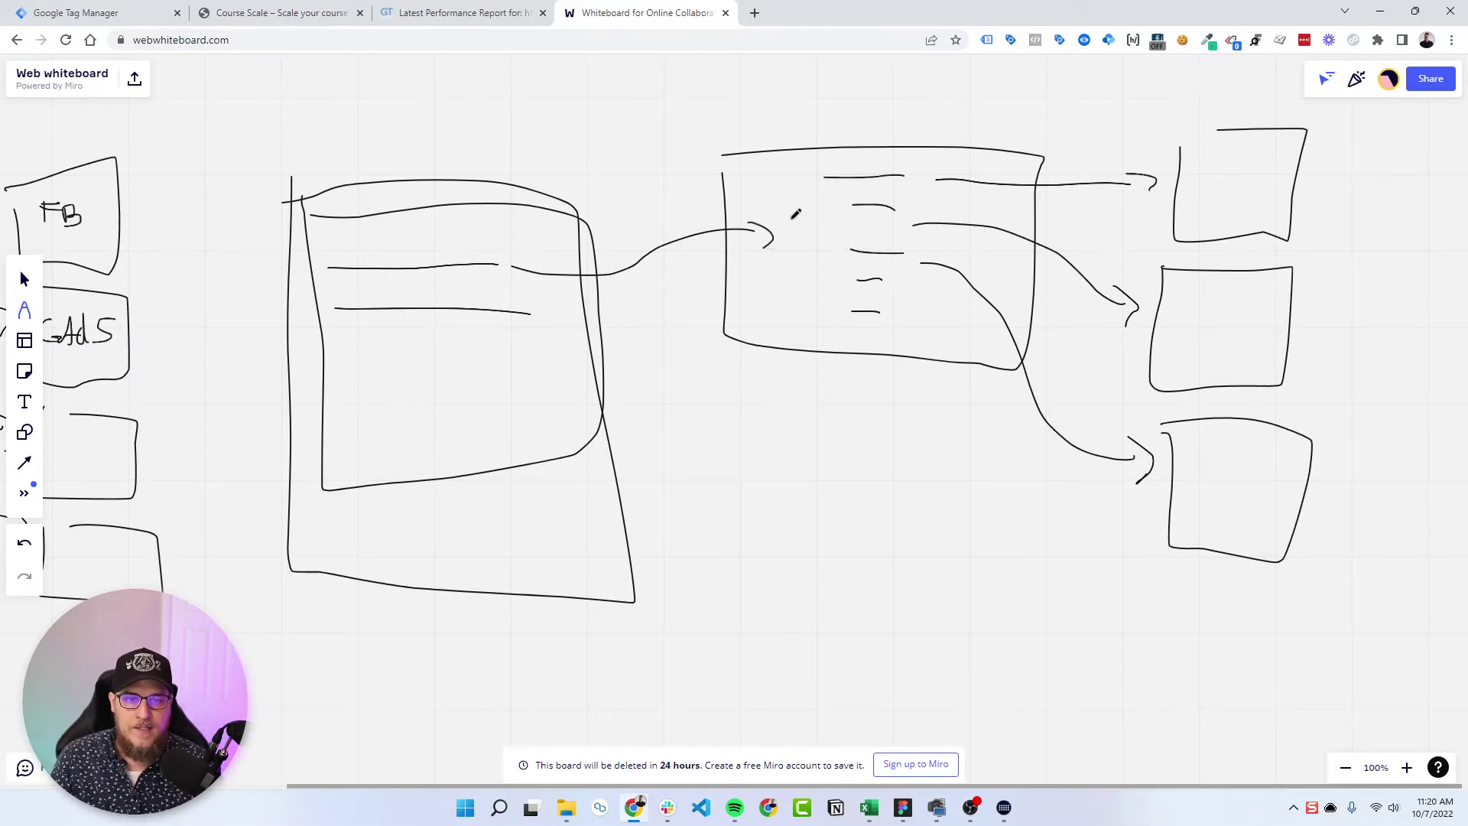
{"action": "key", "text": "h"}
{"action": "left_click_drag", "start_coordinate": [830, 270], "coordinate": [535, 313]}
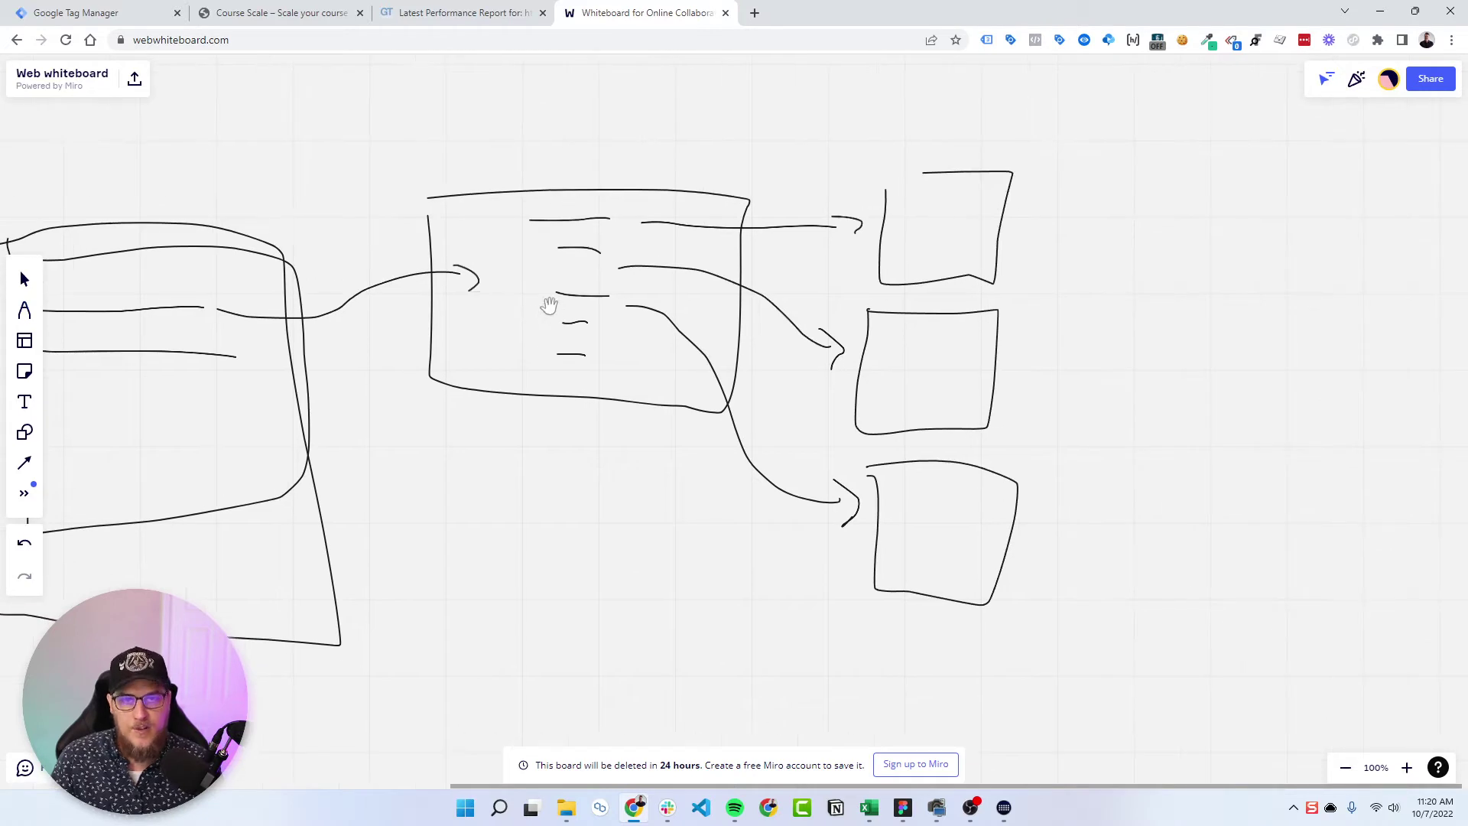
{"action": "key", "text": "p"}
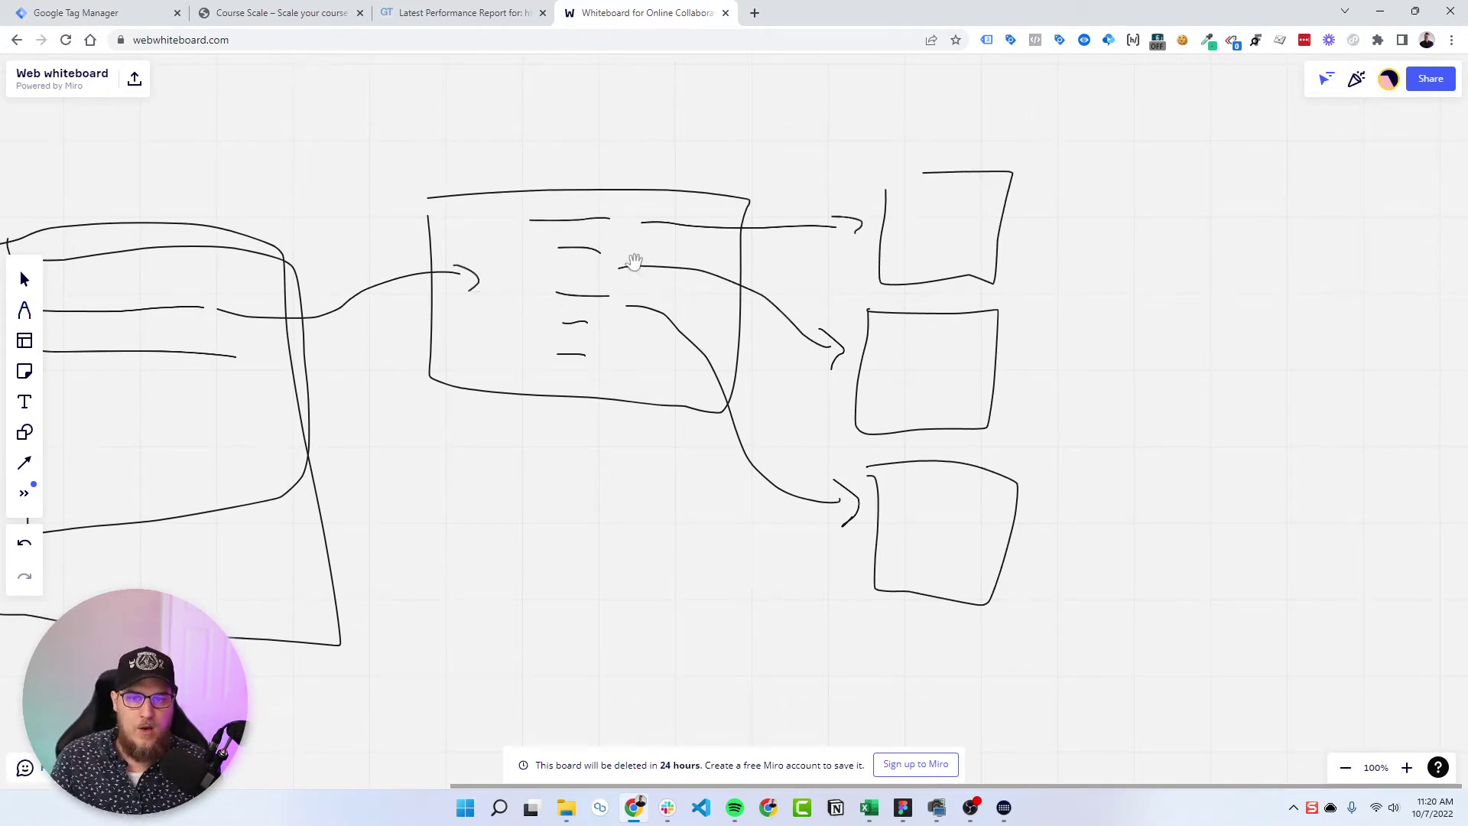
{"action": "left_click_drag", "start_coordinate": [632, 259], "coordinate": [868, 242]}
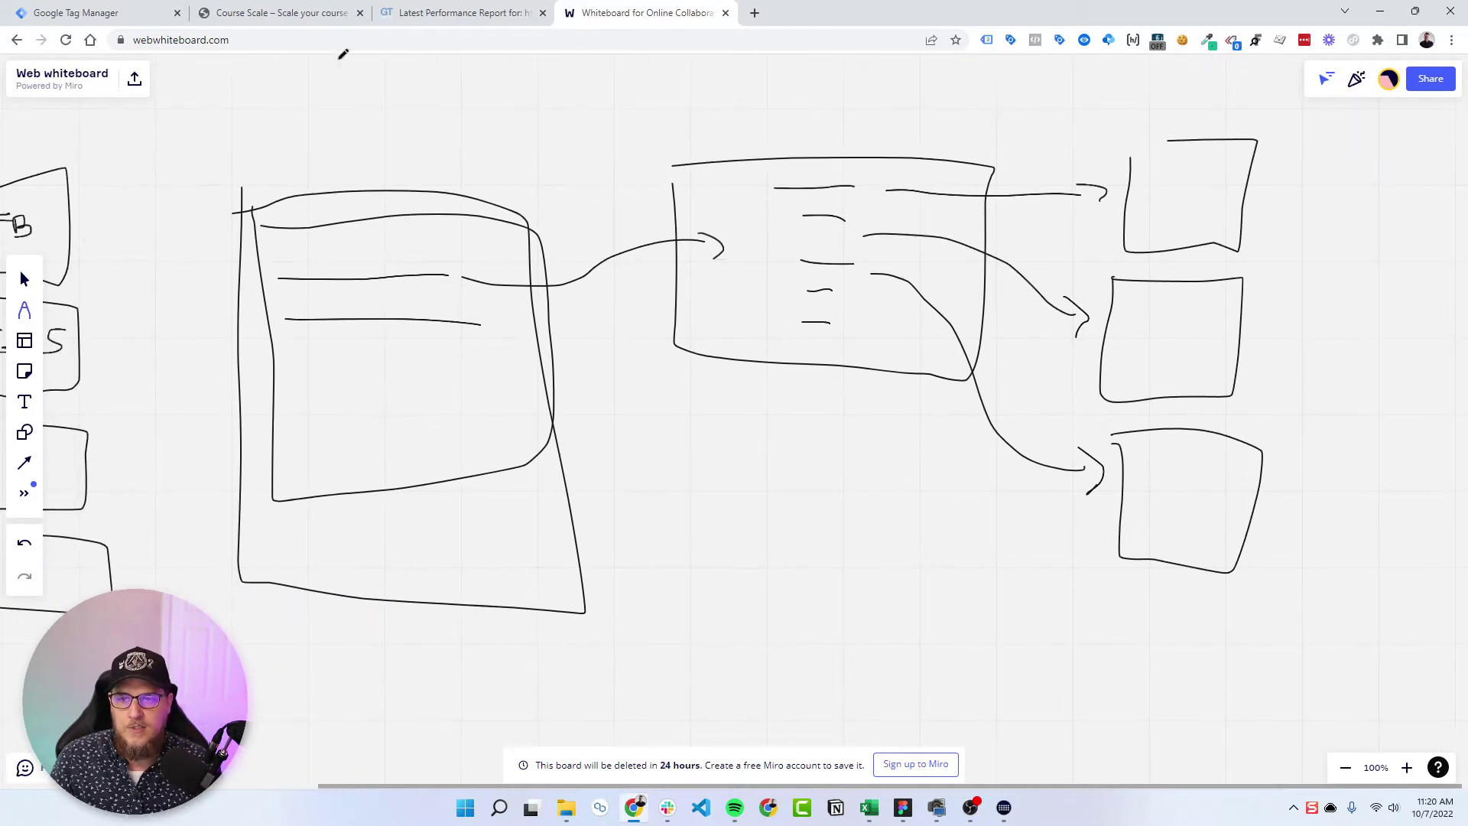
- Glance at the Course Scale shop tab, then bring up the Figma GTmetrix report board
{"action": "left_click", "coordinate": [260, 13]}
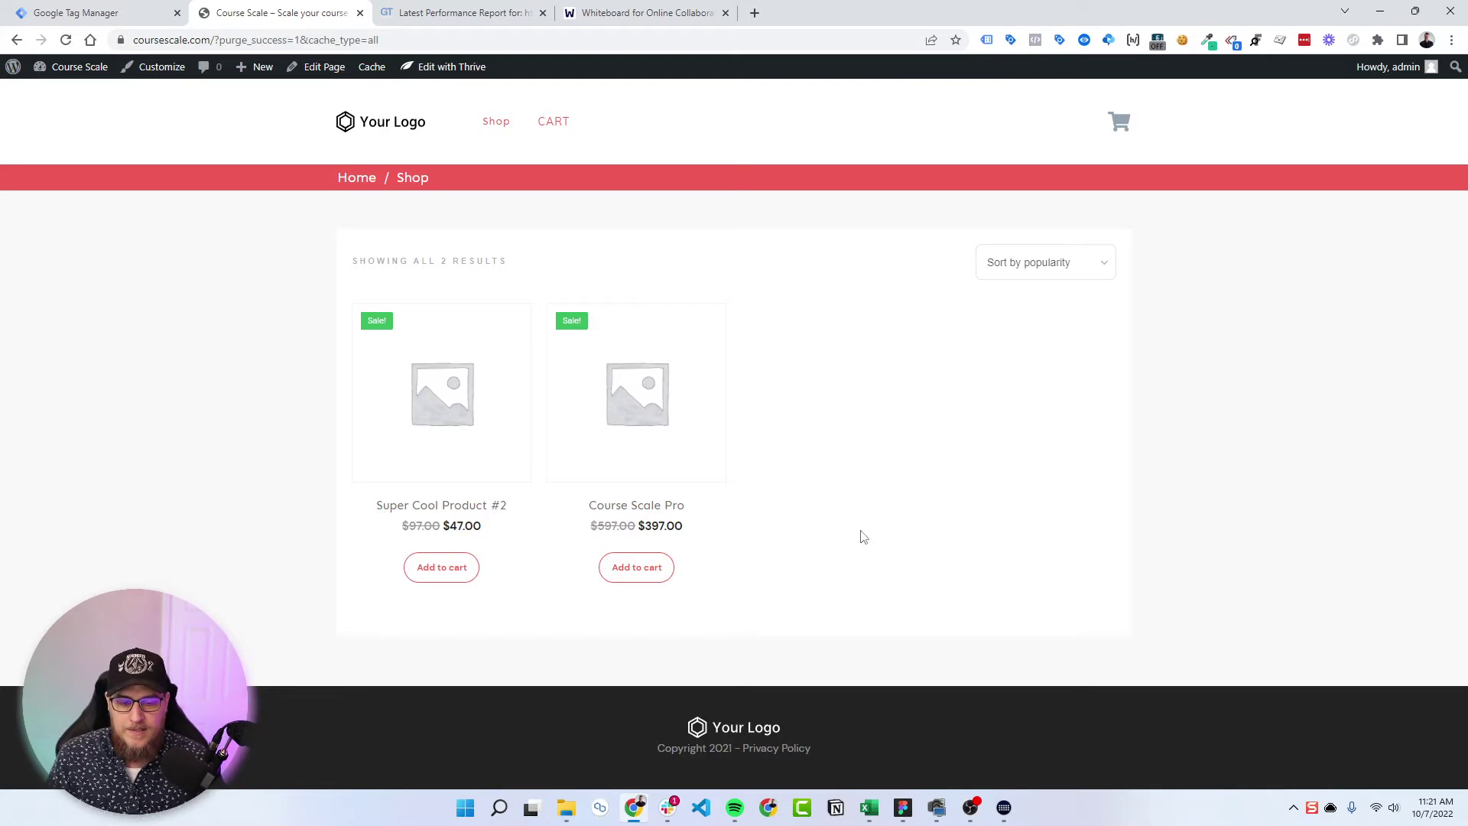
{"action": "left_click", "coordinate": [906, 804]}
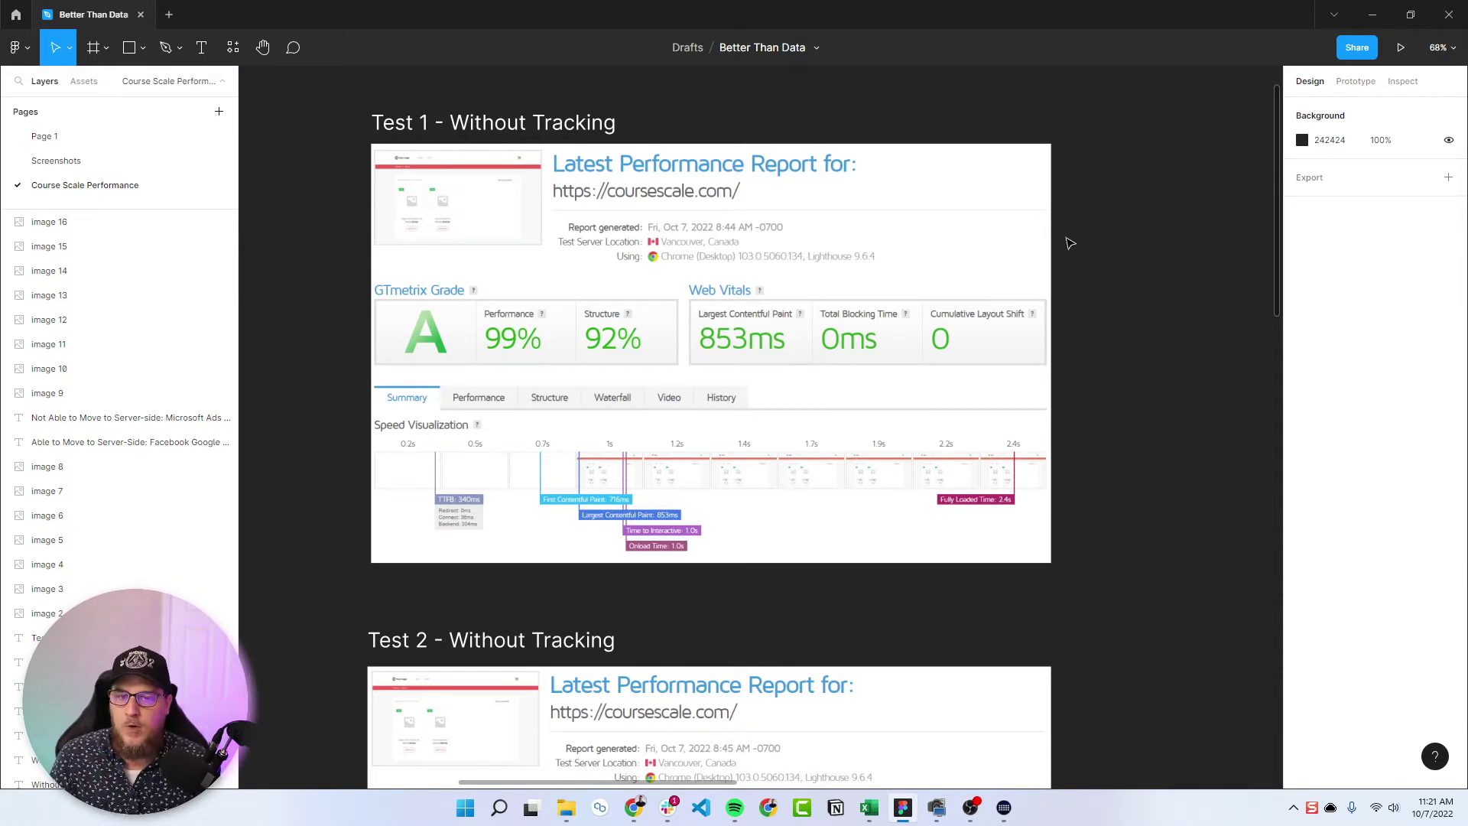
- Scroll through Without Tracking Tests 1–4, then pan right to the With GTM and All Tags report
{"action": "scroll", "coordinate": [1151, 245], "scroll_direction": "up", "scroll_amount": 3}
{"action": "scroll", "coordinate": [1006, 227], "scroll_direction": "left", "scroll_amount": 2}
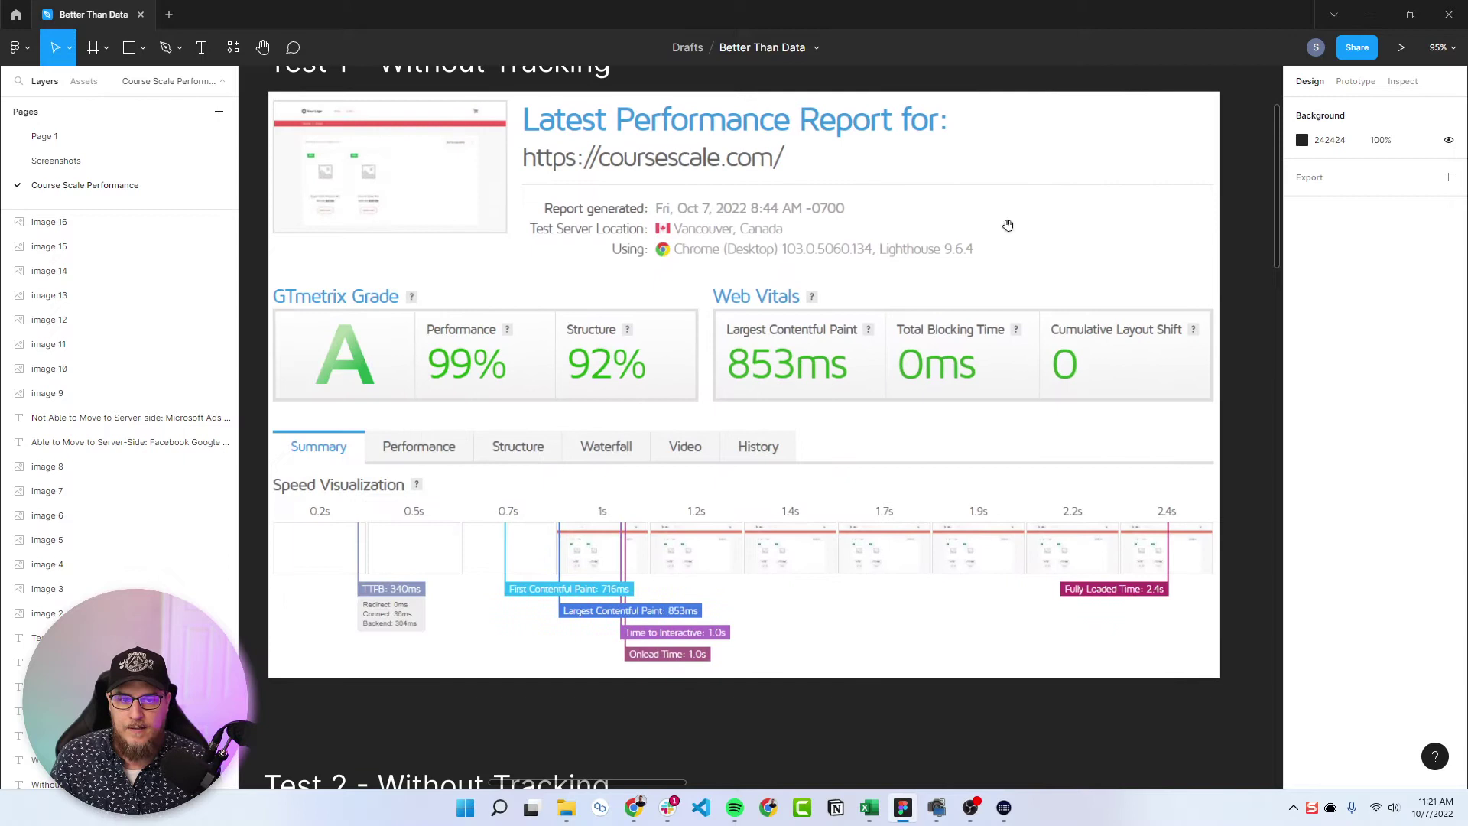
{"action": "scroll", "coordinate": [1010, 237], "scroll_direction": "up", "scroll_amount": 1}
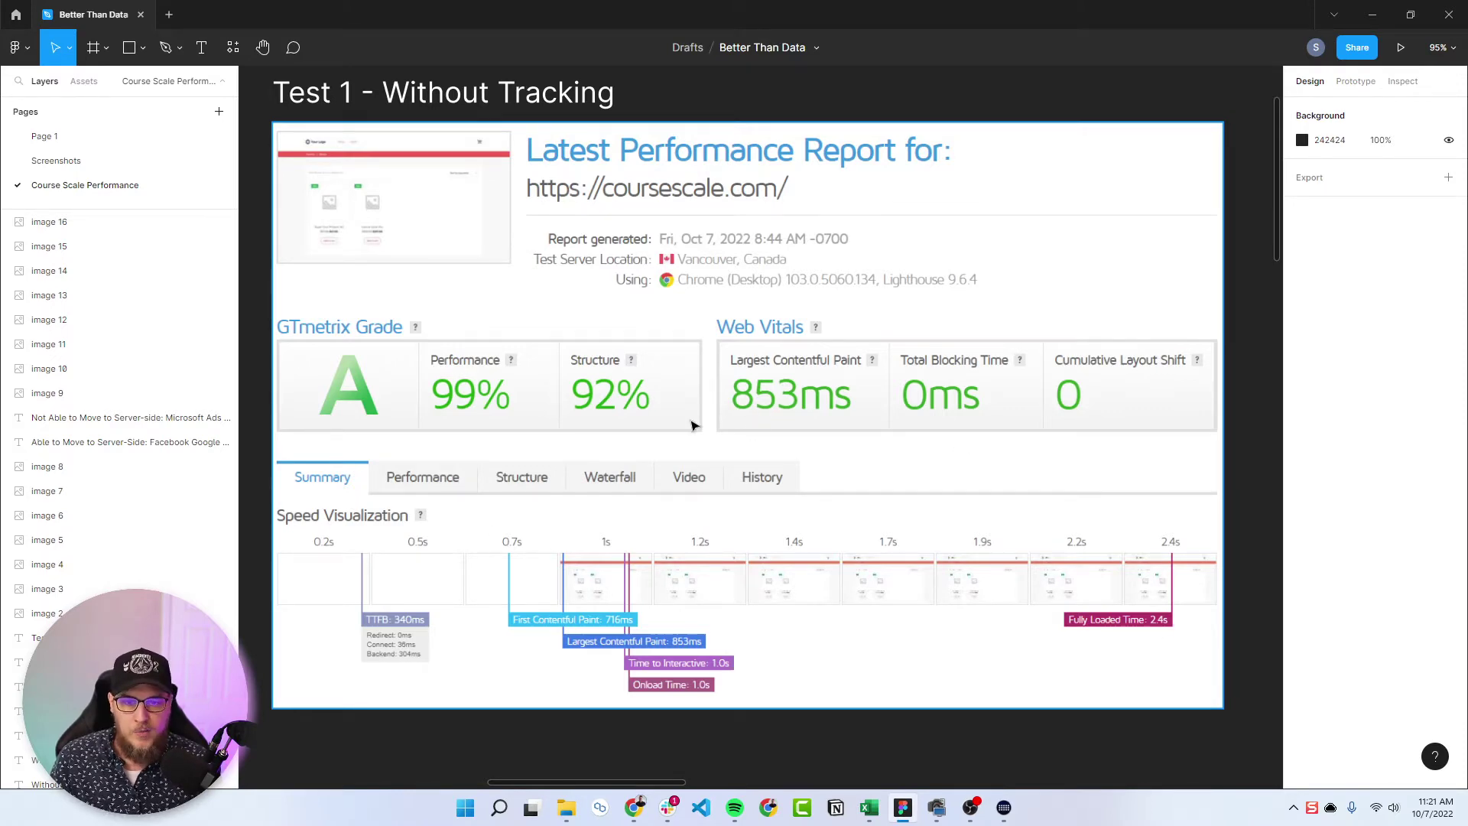
{"action": "scroll", "coordinate": [497, 303], "scroll_direction": "down", "scroll_amount": 4}
{"action": "scroll", "coordinate": [484, 305], "scroll_direction": "down", "scroll_amount": 6}
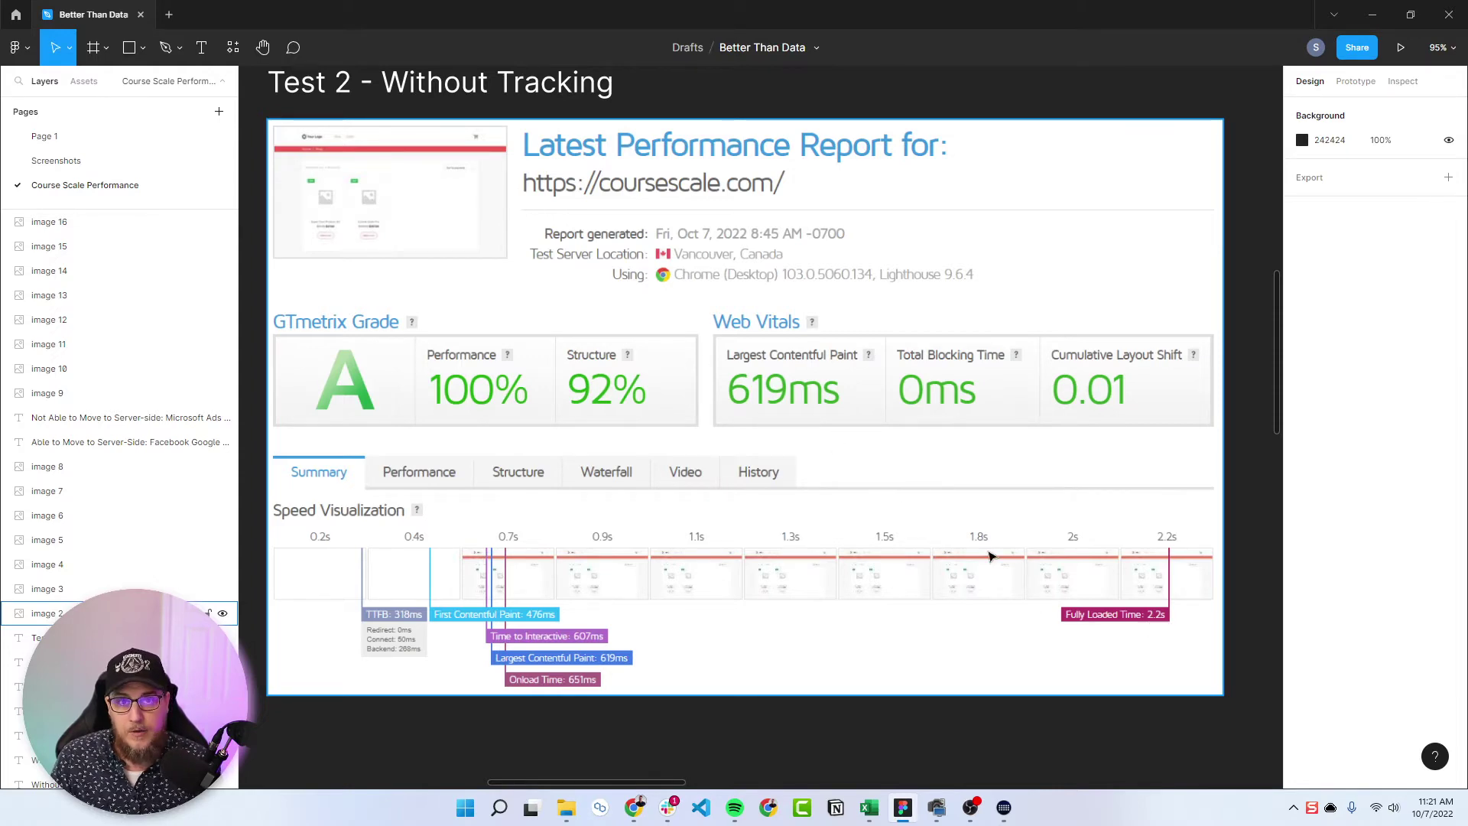
{"action": "scroll", "coordinate": [810, 405], "scroll_direction": "down", "scroll_amount": 8}
{"action": "scroll", "coordinate": [807, 397], "scroll_direction": "down", "scroll_amount": 3}
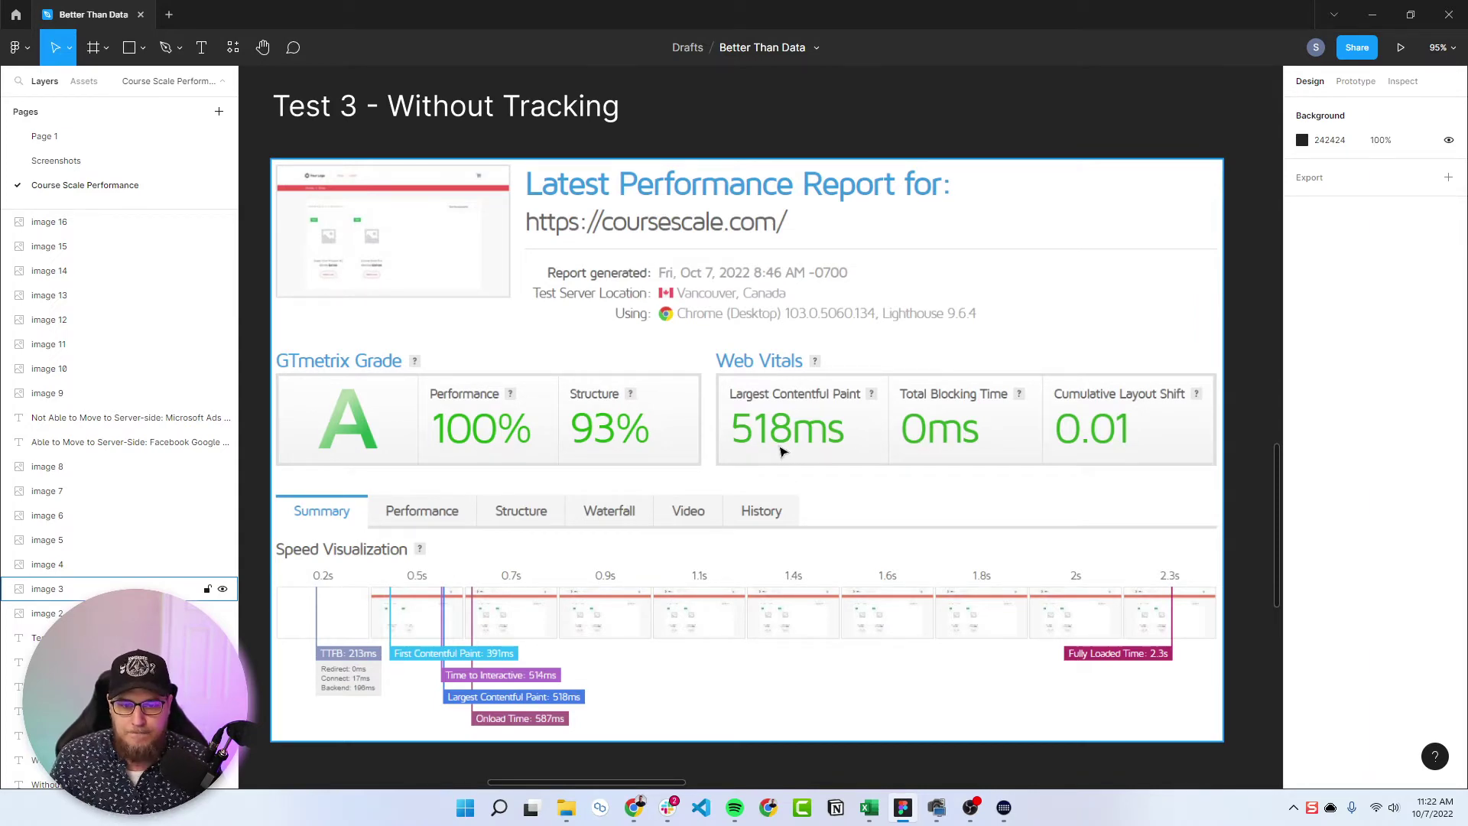
{"action": "scroll", "coordinate": [796, 368], "scroll_direction": "down", "scroll_amount": 6}
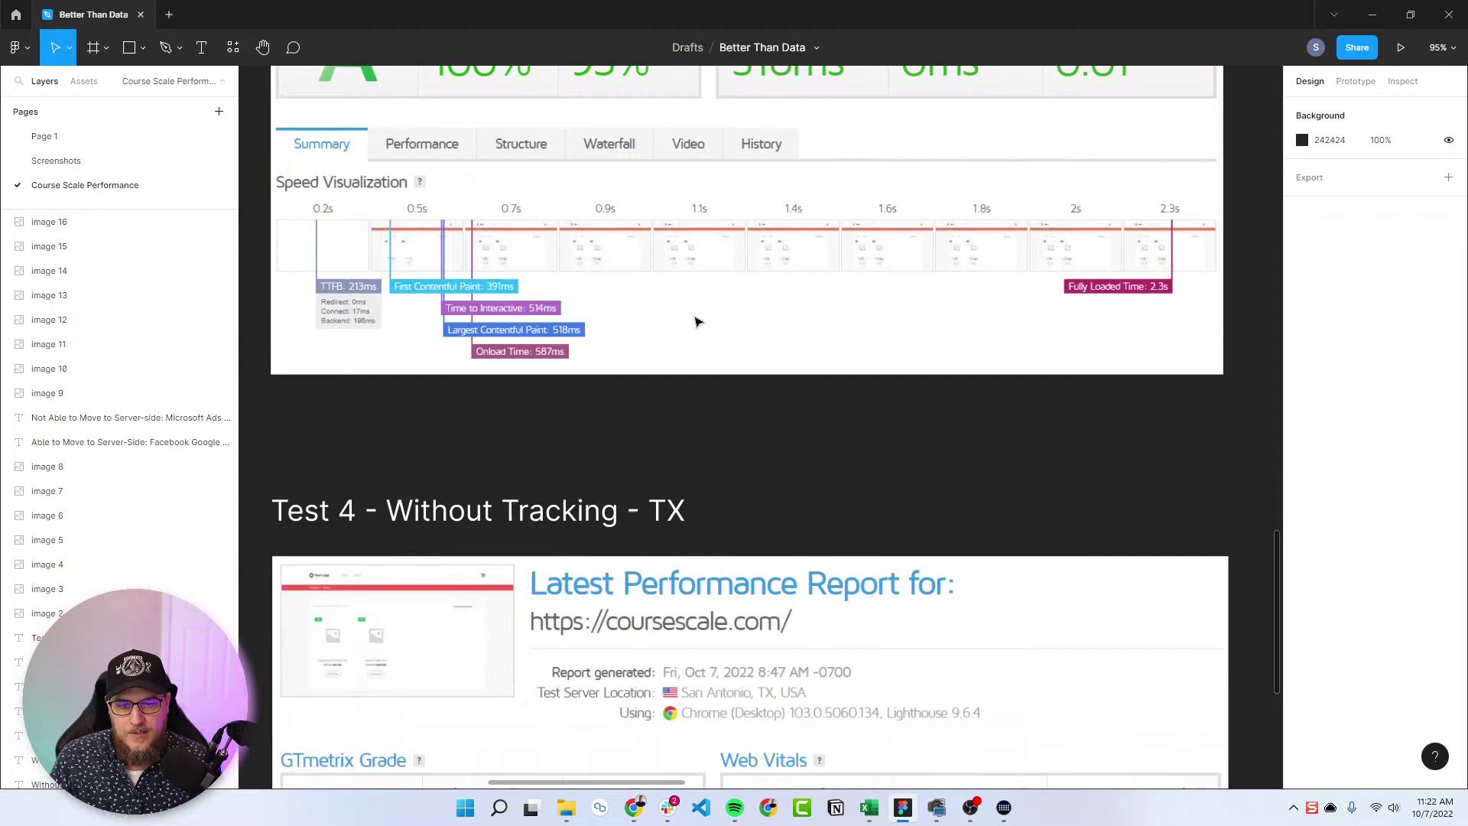
{"action": "scroll", "coordinate": [696, 322], "scroll_direction": "down", "scroll_amount": 7}
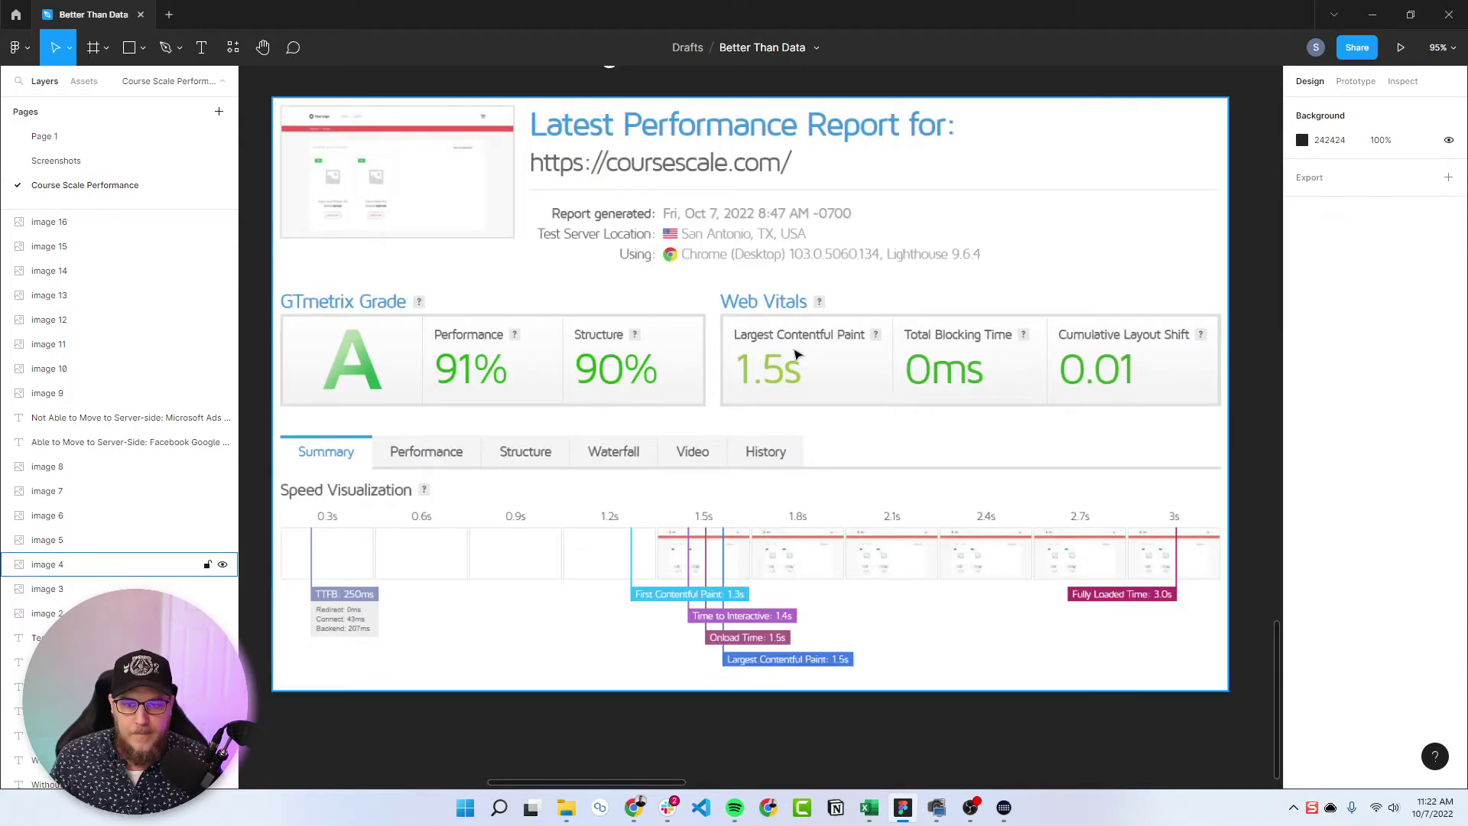
{"action": "scroll", "coordinate": [888, 367], "scroll_direction": "up", "scroll_amount": 2}
{"action": "scroll", "coordinate": [792, 360], "scroll_direction": "down", "scroll_amount": 2}
{"action": "scroll", "coordinate": [662, 272], "scroll_direction": "up", "scroll_amount": 10}
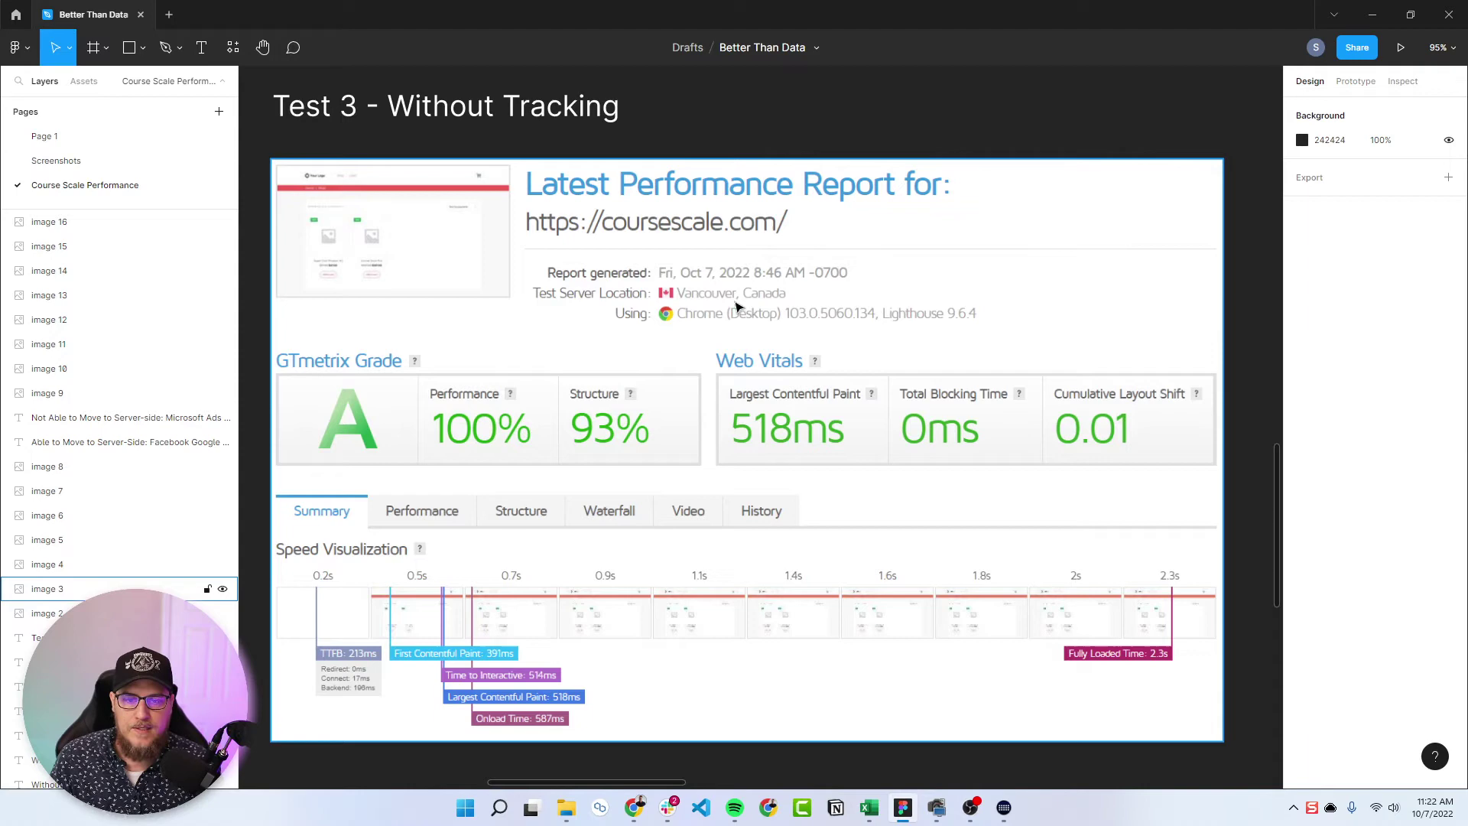
{"action": "scroll", "coordinate": [753, 301], "scroll_direction": "down", "scroll_amount": 2}
{"action": "scroll", "coordinate": [754, 301], "scroll_direction": "down", "scroll_amount": 10}
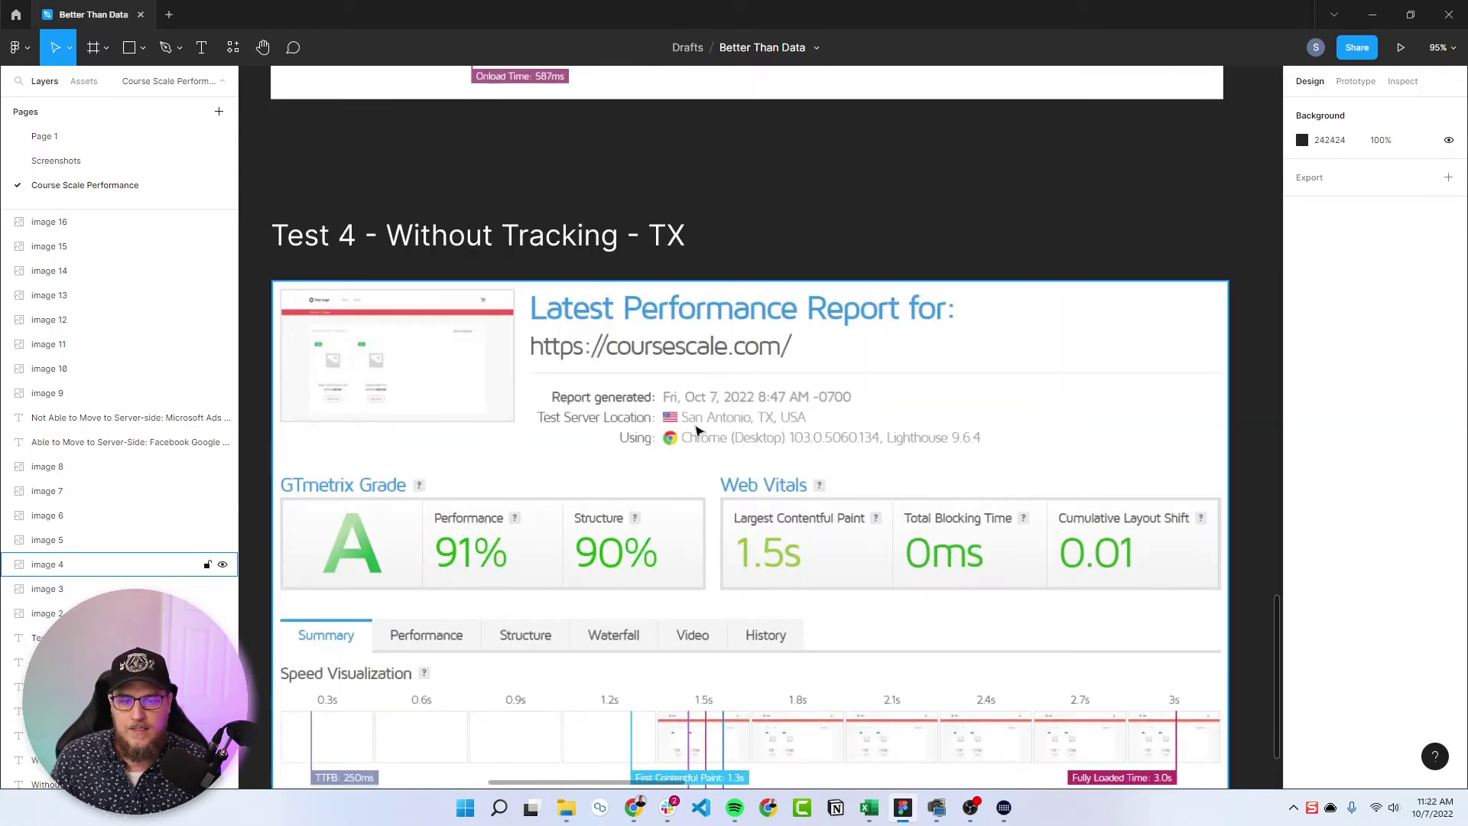
{"action": "scroll", "coordinate": [751, 431], "scroll_direction": "down", "scroll_amount": 2}
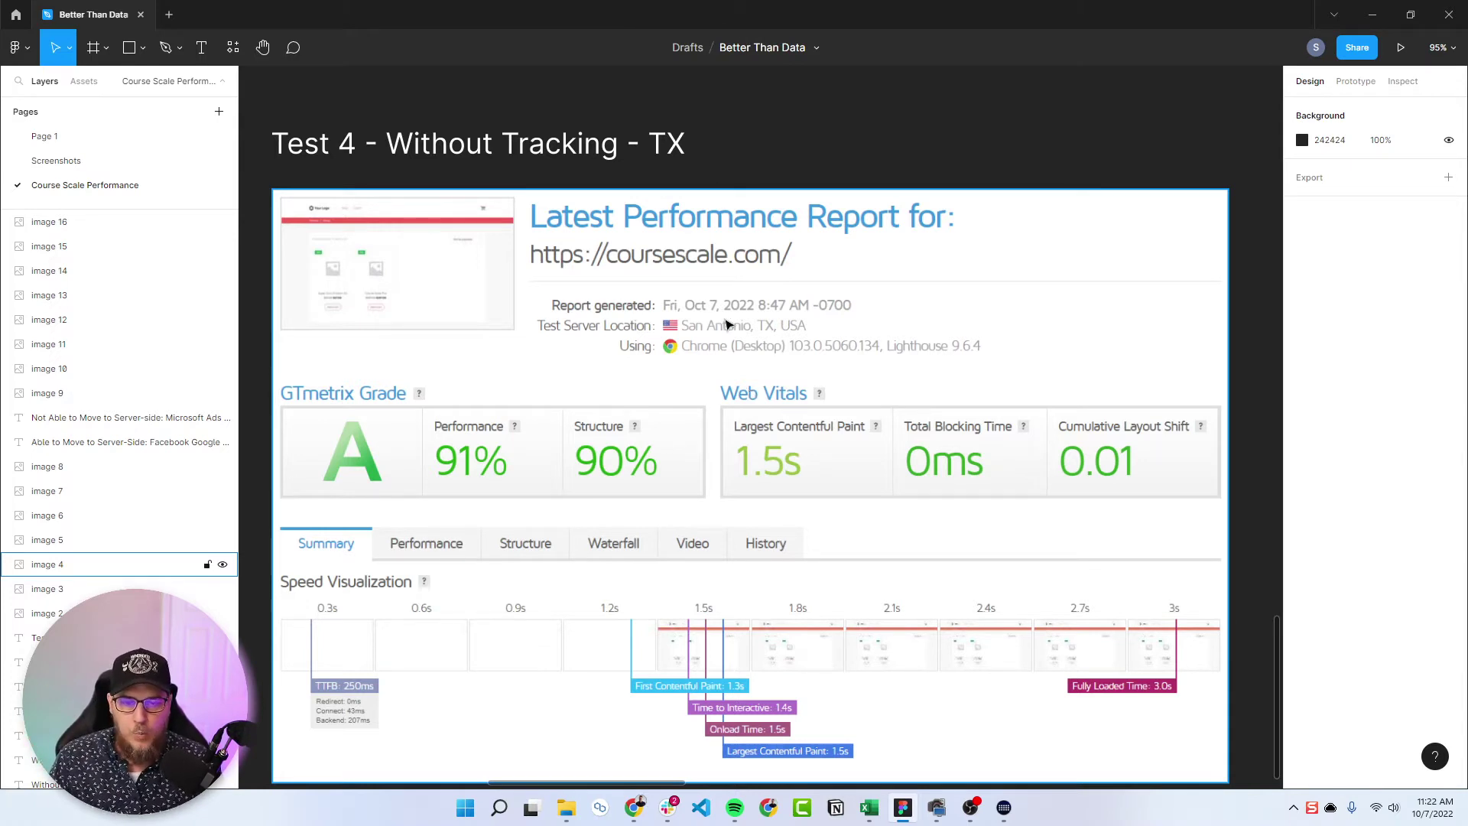
{"action": "scroll", "coordinate": [765, 348], "scroll_direction": "down", "scroll_amount": 2}
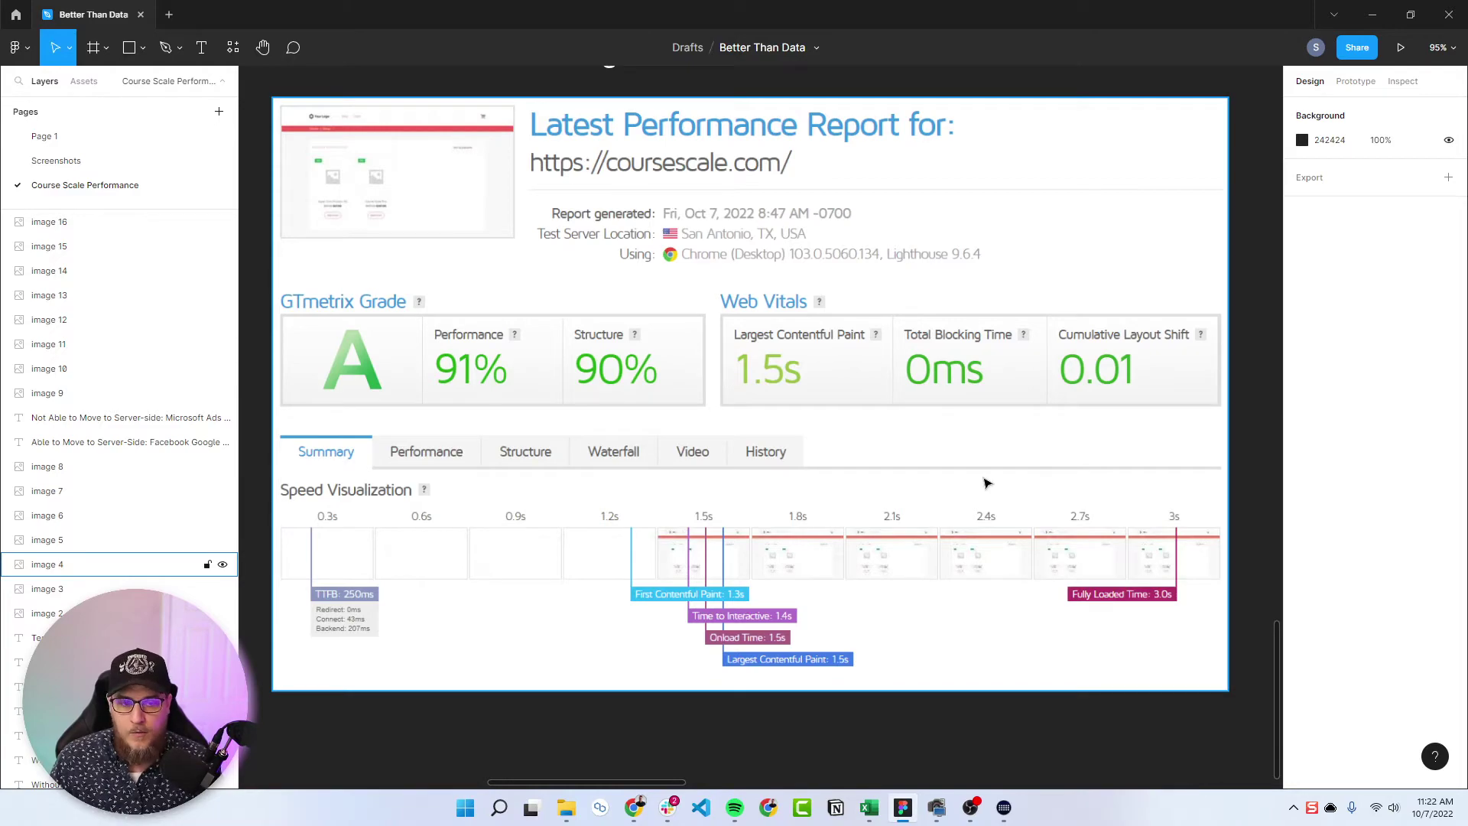
{"action": "scroll", "coordinate": [887, 371], "scroll_direction": "up", "scroll_amount": 20}
{"action": "scroll", "coordinate": [872, 395], "scroll_direction": "up", "scroll_amount": 20}
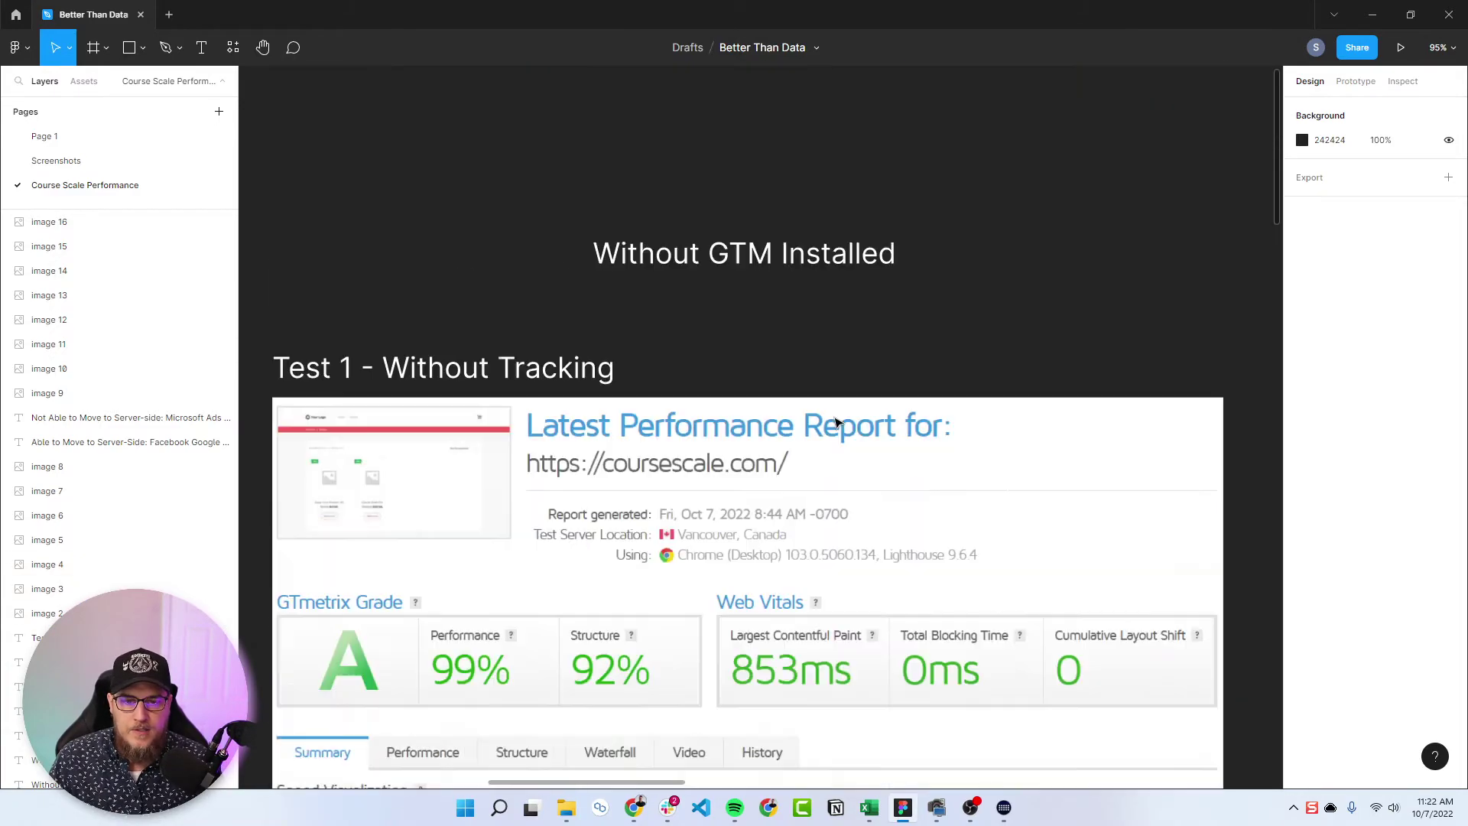
{"action": "scroll", "coordinate": [635, 164], "scroll_direction": "right", "scroll_amount": 15}
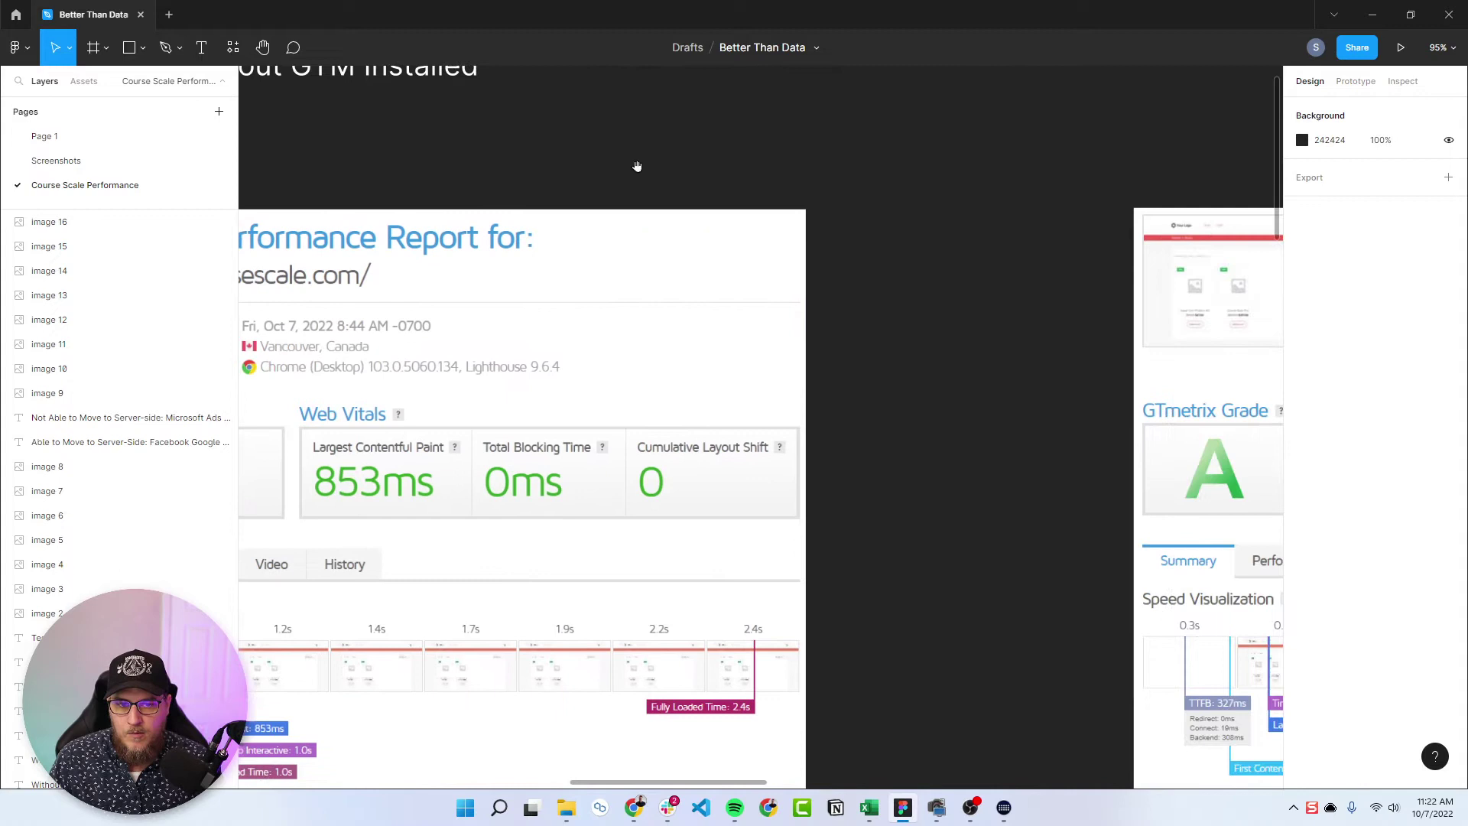
- Pan through the With GTM and All Tags GTmetrix report frames one by one
{"action": "scroll", "coordinate": [473, 157], "scroll_direction": "up", "scroll_amount": 3}
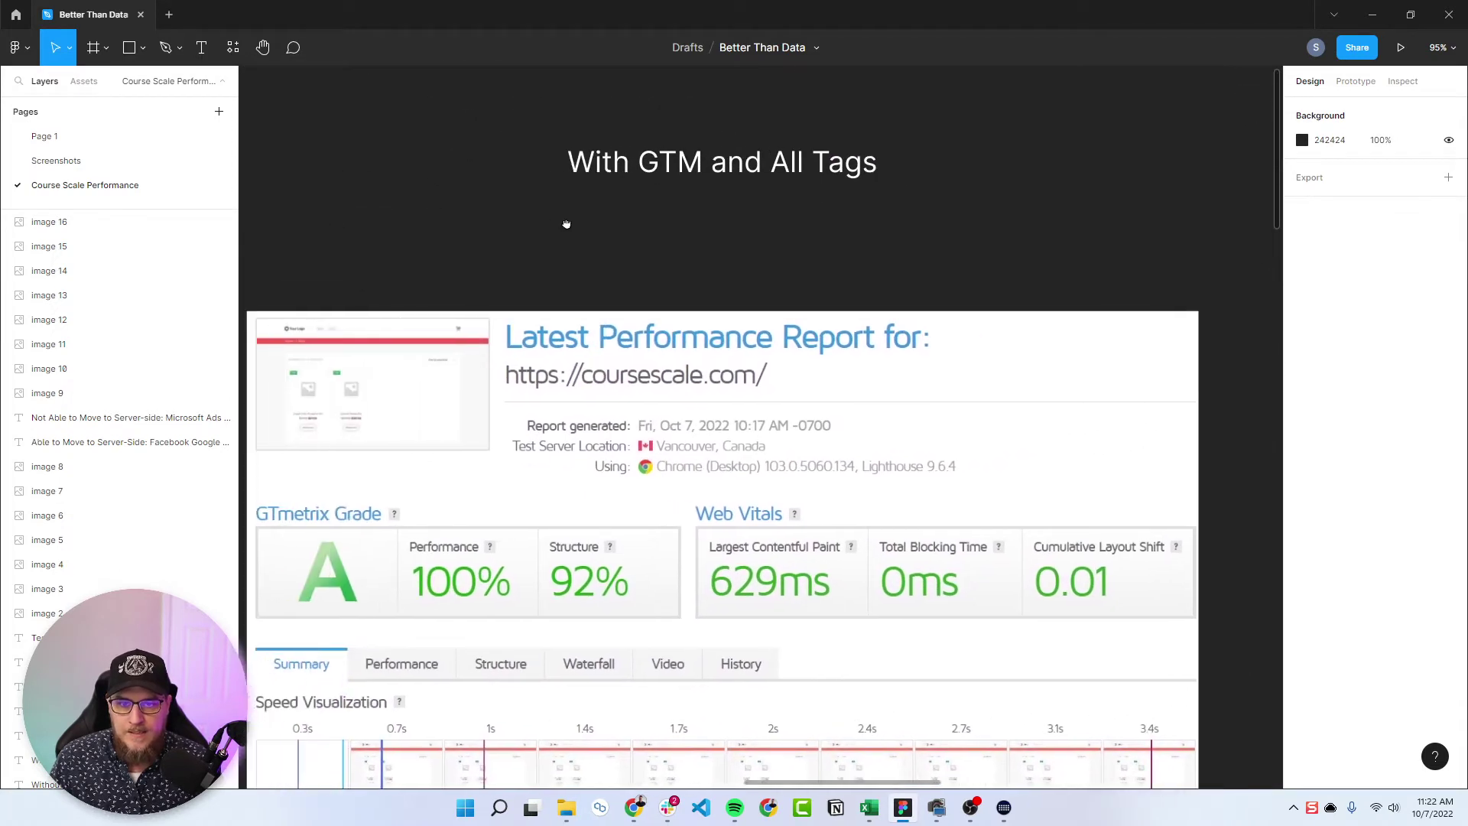
{"action": "left_click_drag", "start_coordinate": [559, 159], "coordinate": [581, 156]}
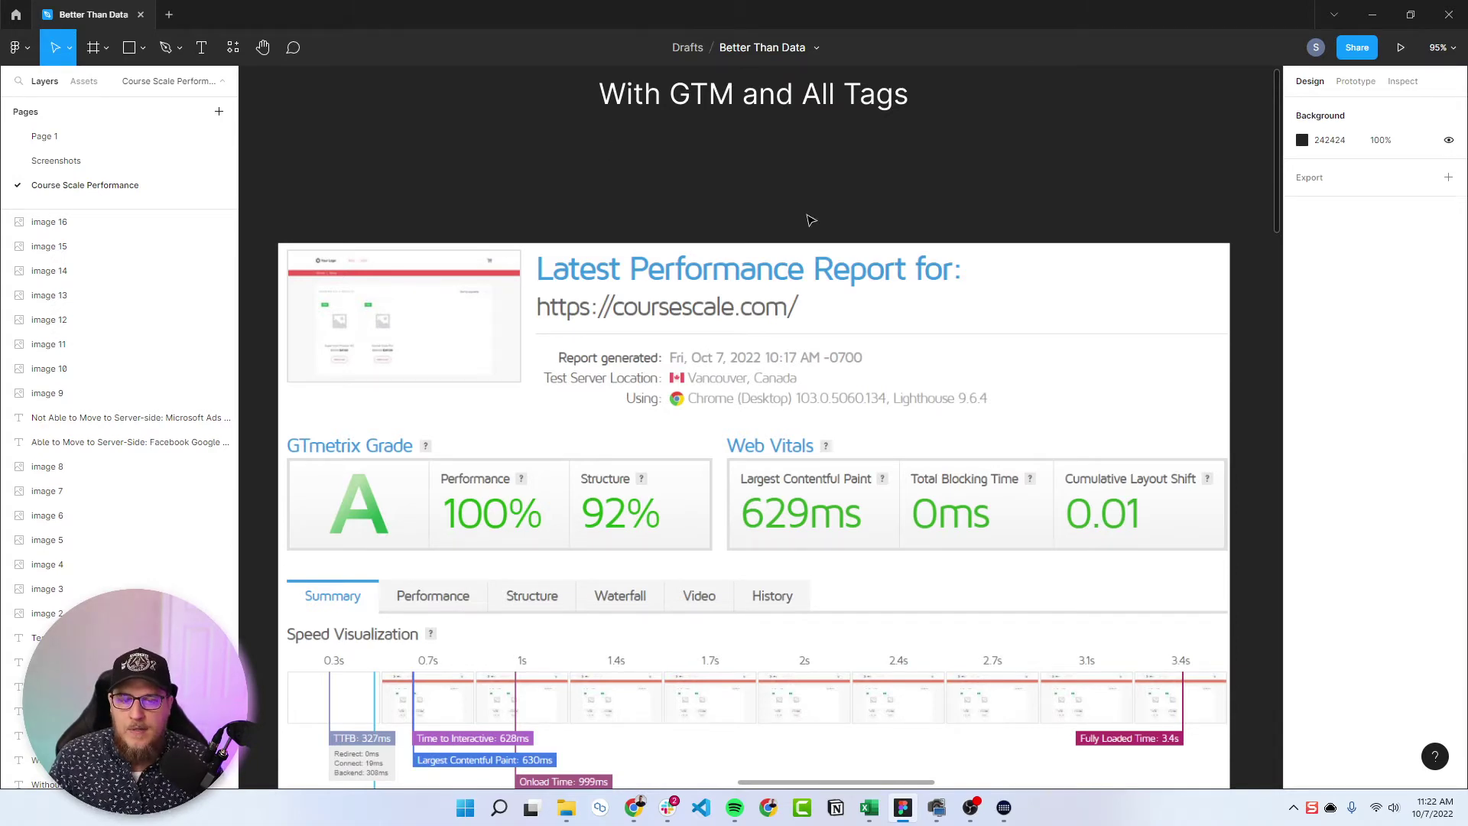
{"action": "scroll", "coordinate": [880, 367], "scroll_direction": "down", "scroll_amount": 2}
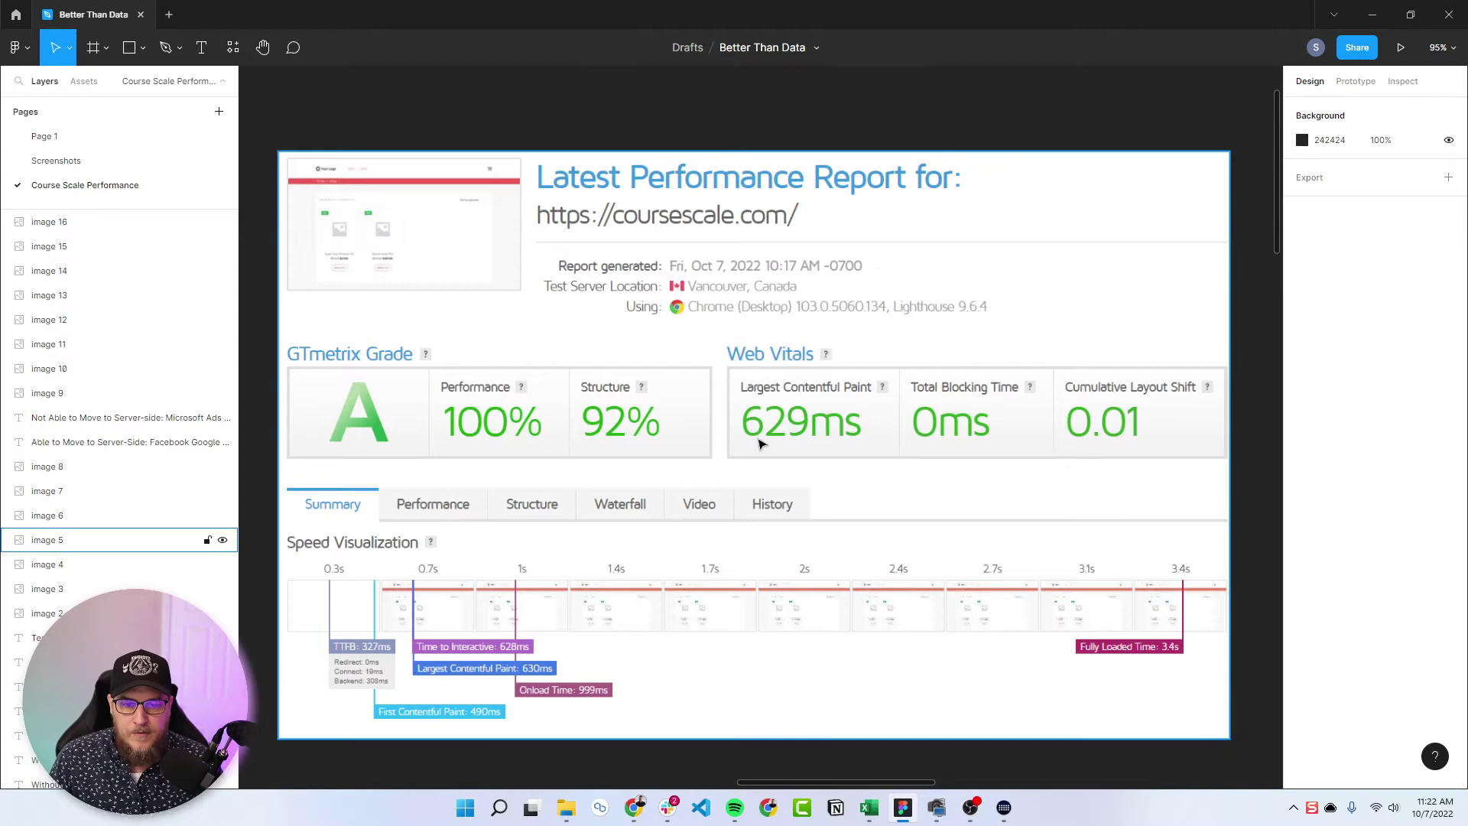
{"action": "scroll", "coordinate": [649, 391], "scroll_direction": "left", "scroll_amount": 5}
{"action": "scroll", "coordinate": [649, 390], "scroll_direction": "right", "scroll_amount": 10}
{"action": "scroll", "coordinate": [1066, 397], "scroll_direction": "left", "scroll_amount": 12}
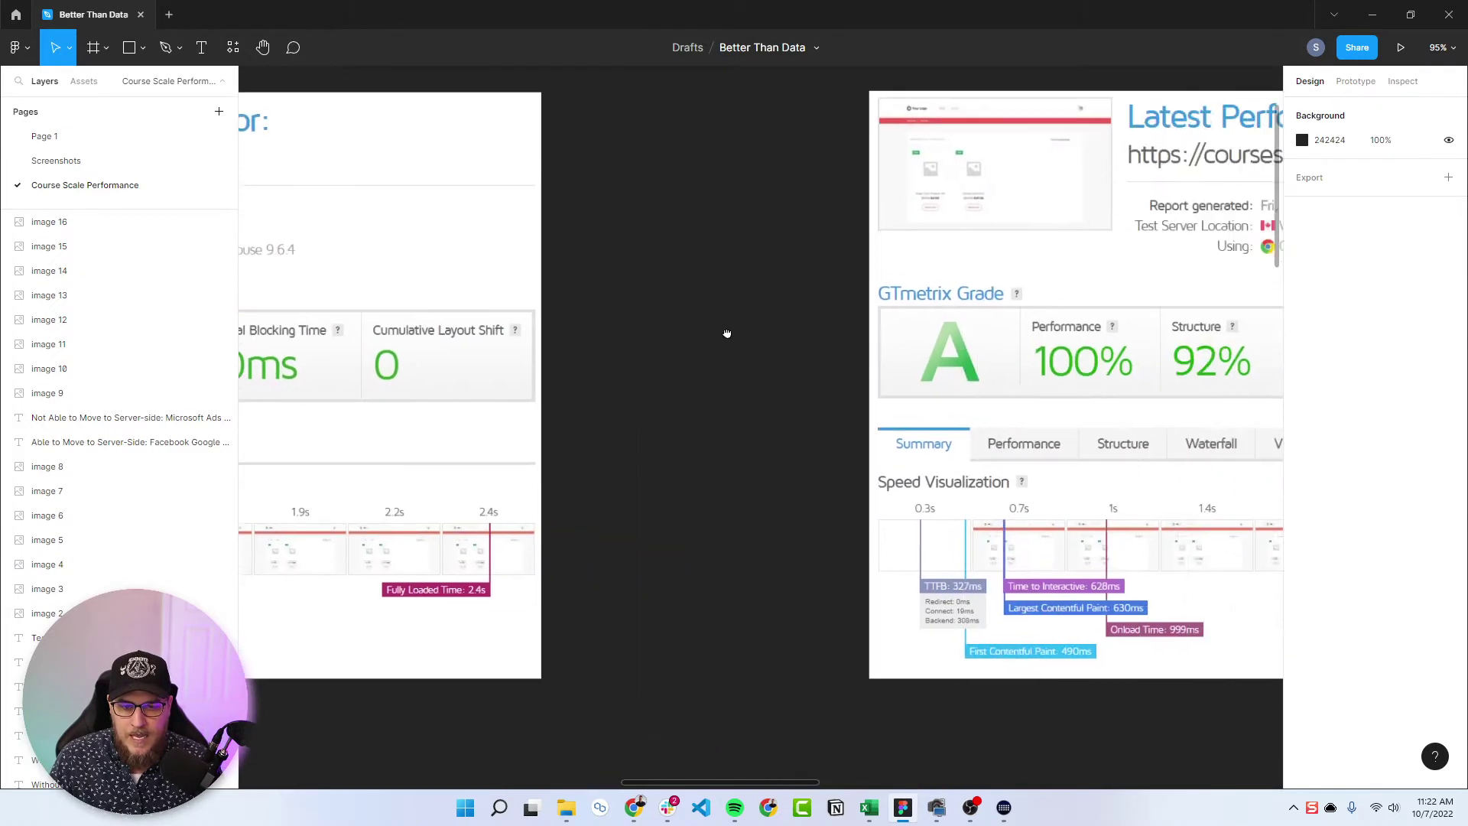
{"action": "scroll", "coordinate": [728, 331], "scroll_direction": "right", "scroll_amount": 8}
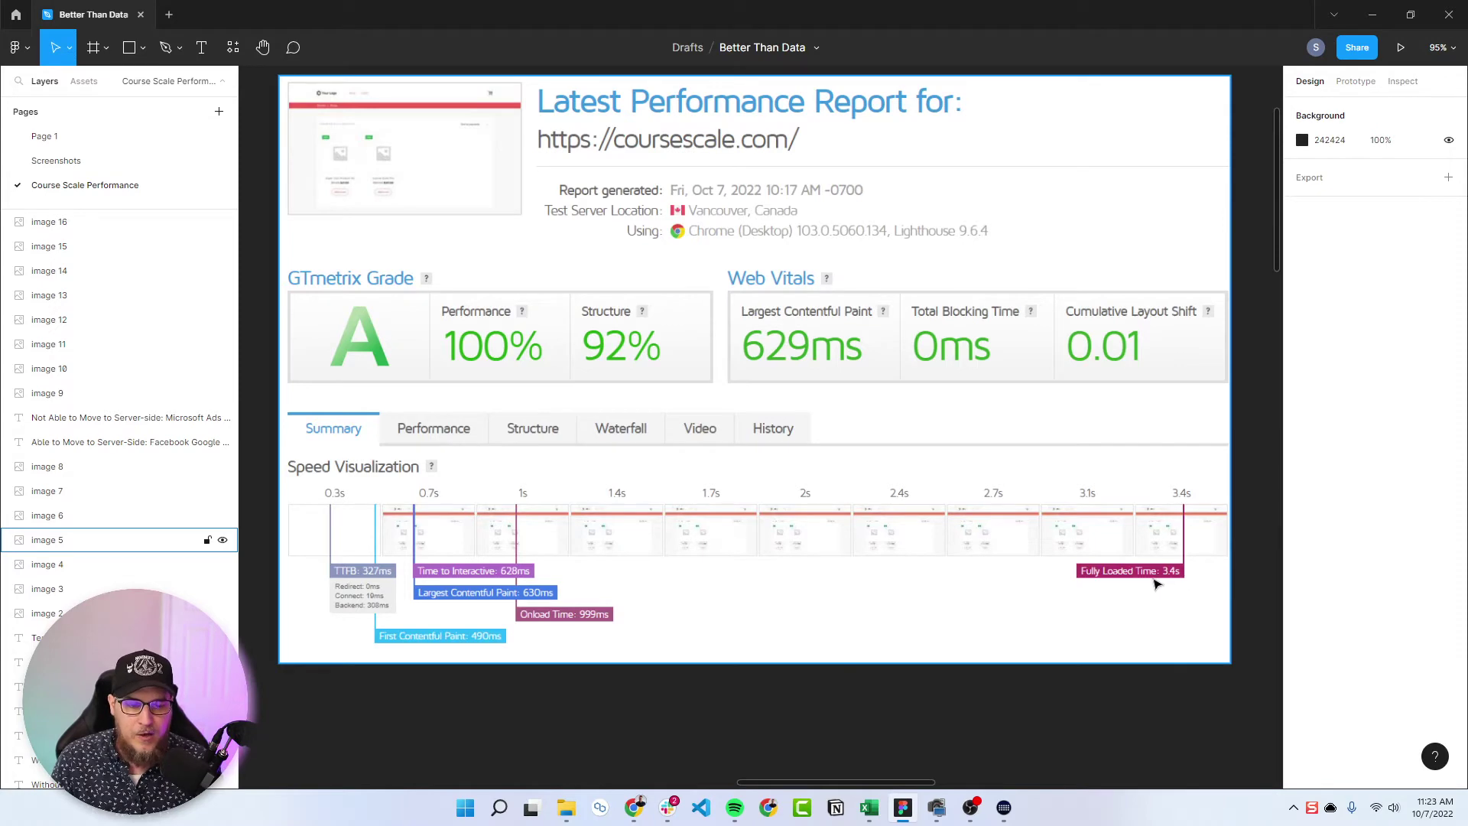
{"action": "scroll", "coordinate": [699, 526], "scroll_direction": "left", "scroll_amount": 2}
{"action": "scroll", "coordinate": [699, 525], "scroll_direction": "left", "scroll_amount": 6}
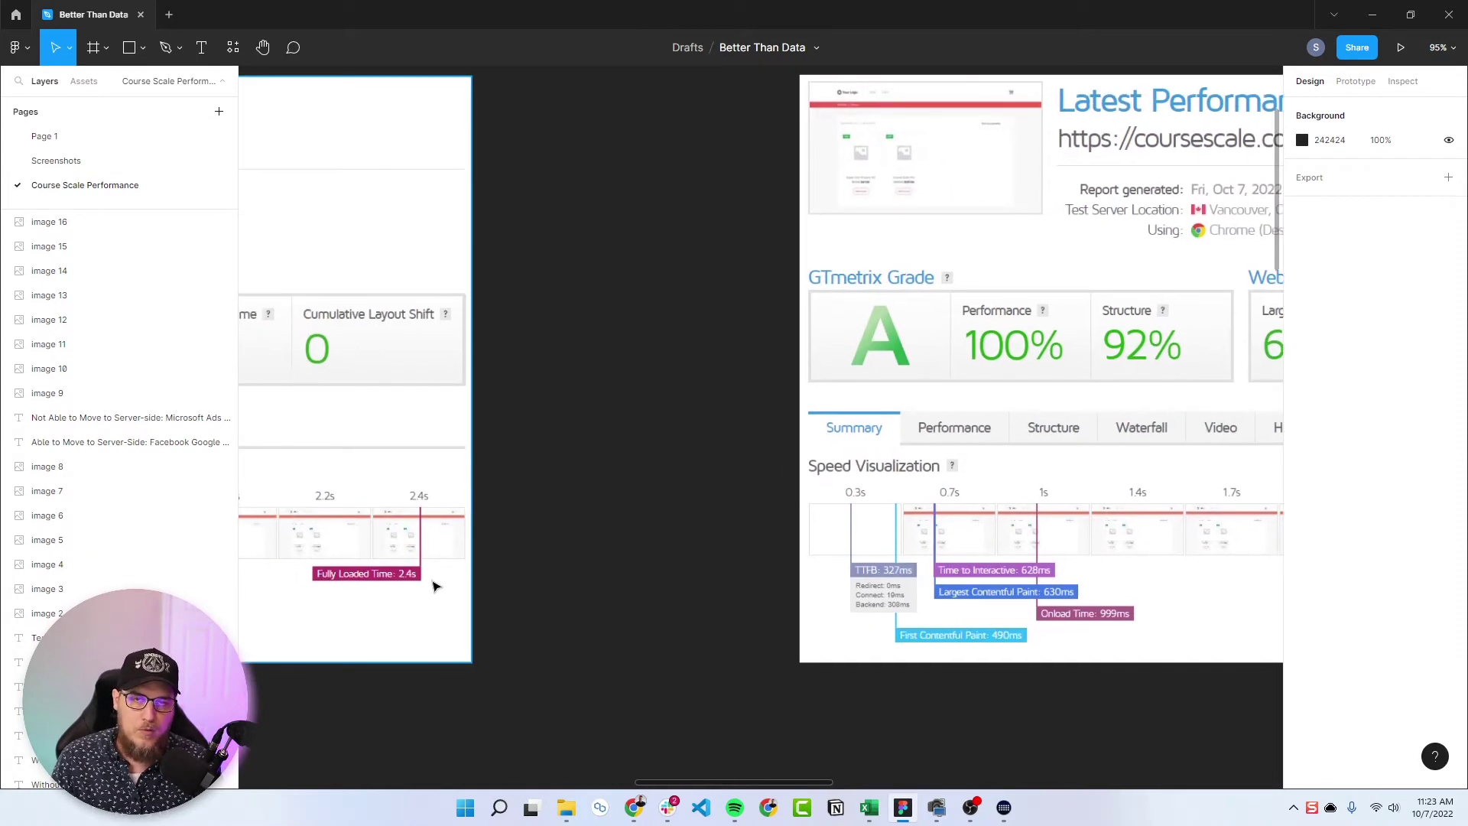
{"action": "scroll", "coordinate": [610, 560], "scroll_direction": "right", "scroll_amount": 9}
{"action": "scroll", "coordinate": [610, 561], "scroll_direction": "down", "scroll_amount": 2}
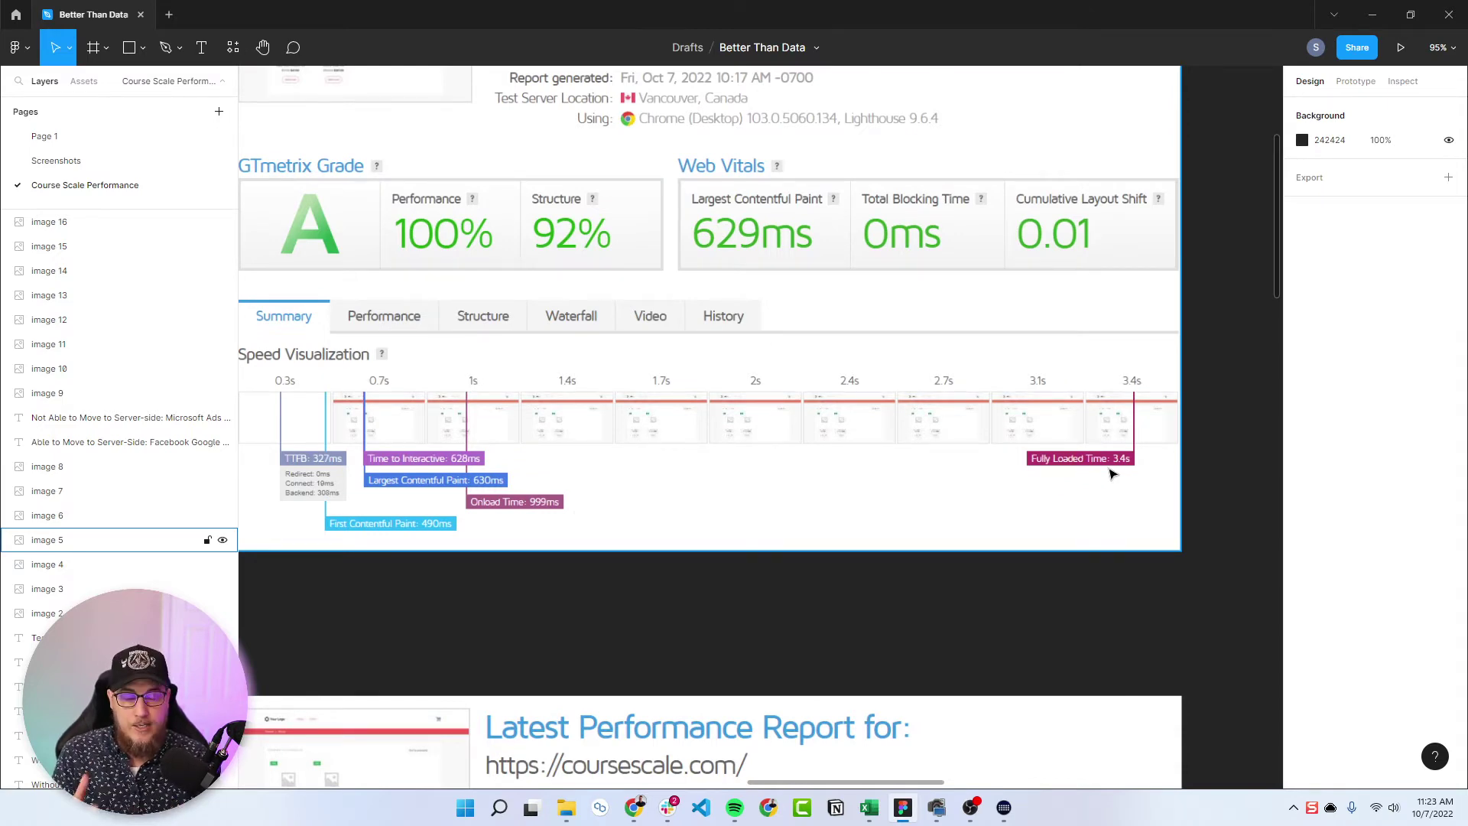
{"action": "scroll", "coordinate": [689, 420], "scroll_direction": "down", "scroll_amount": 8}
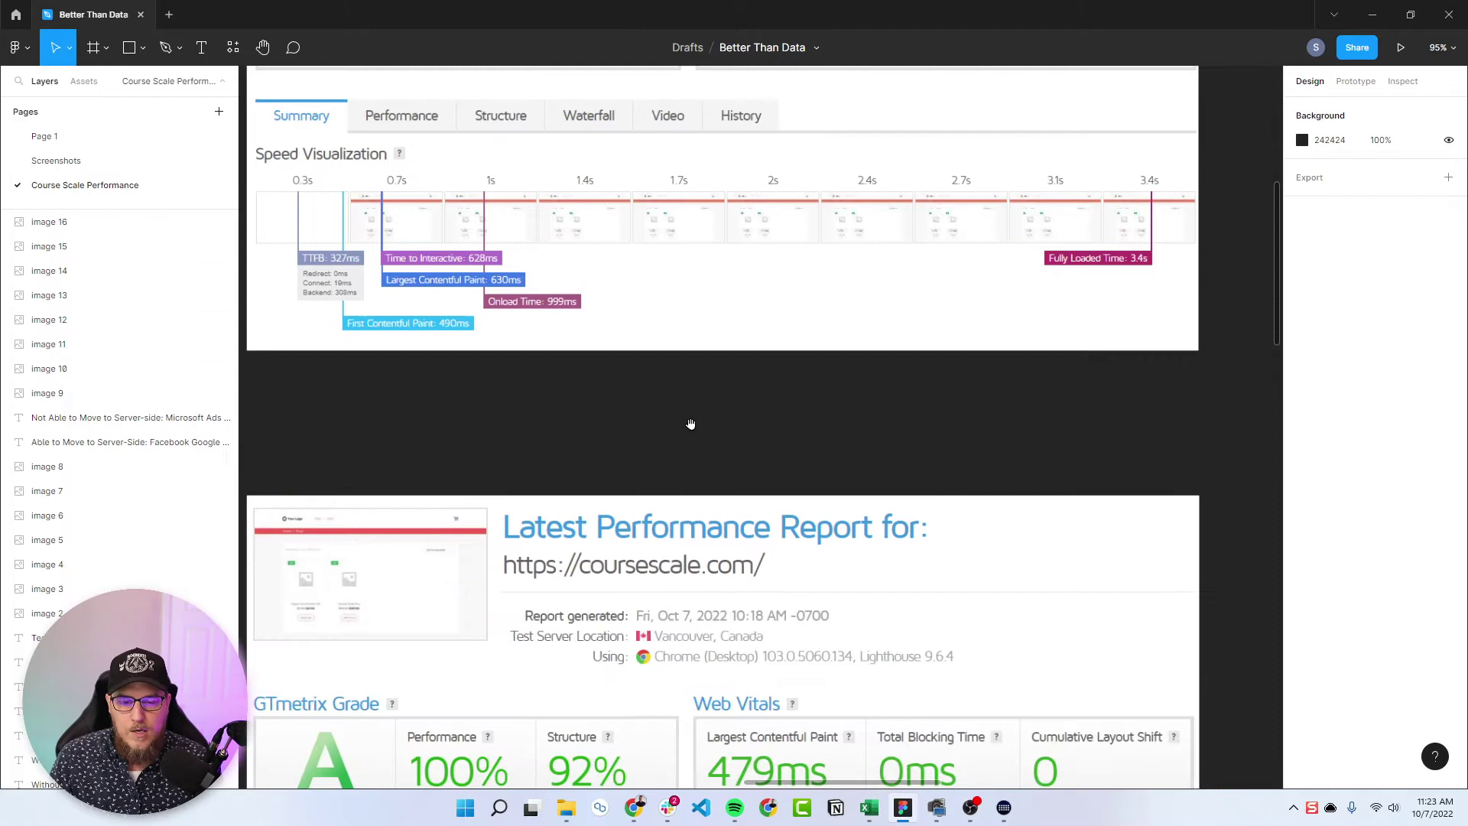
{"action": "scroll", "coordinate": [679, 456], "scroll_direction": "right", "scroll_amount": 1}
{"action": "scroll", "coordinate": [680, 455], "scroll_direction": "down", "scroll_amount": 2}
{"action": "scroll", "coordinate": [679, 456], "scroll_direction": "left", "scroll_amount": 1}
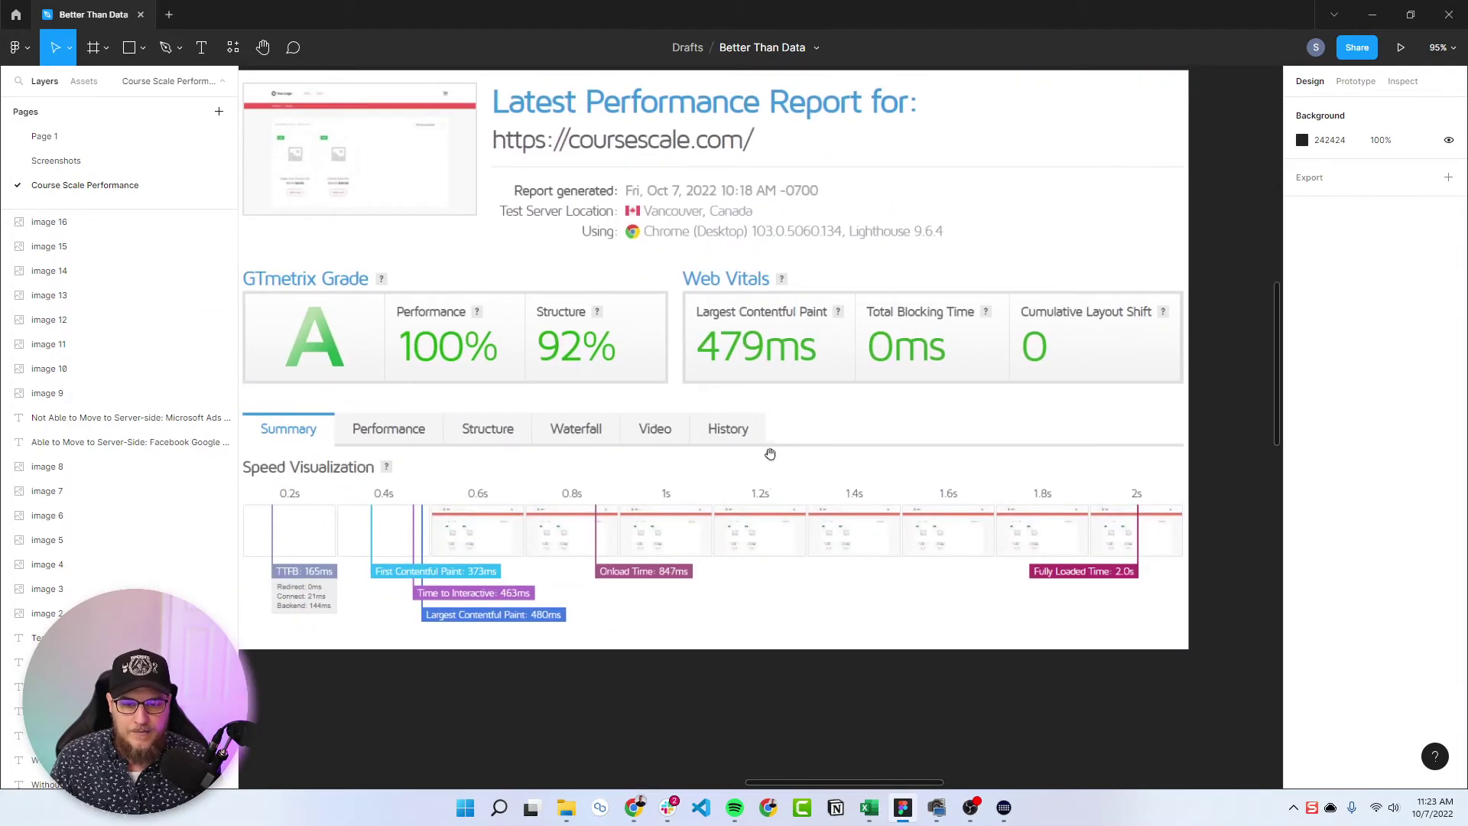
{"action": "scroll", "coordinate": [865, 600], "scroll_direction": "left", "scroll_amount": 1}
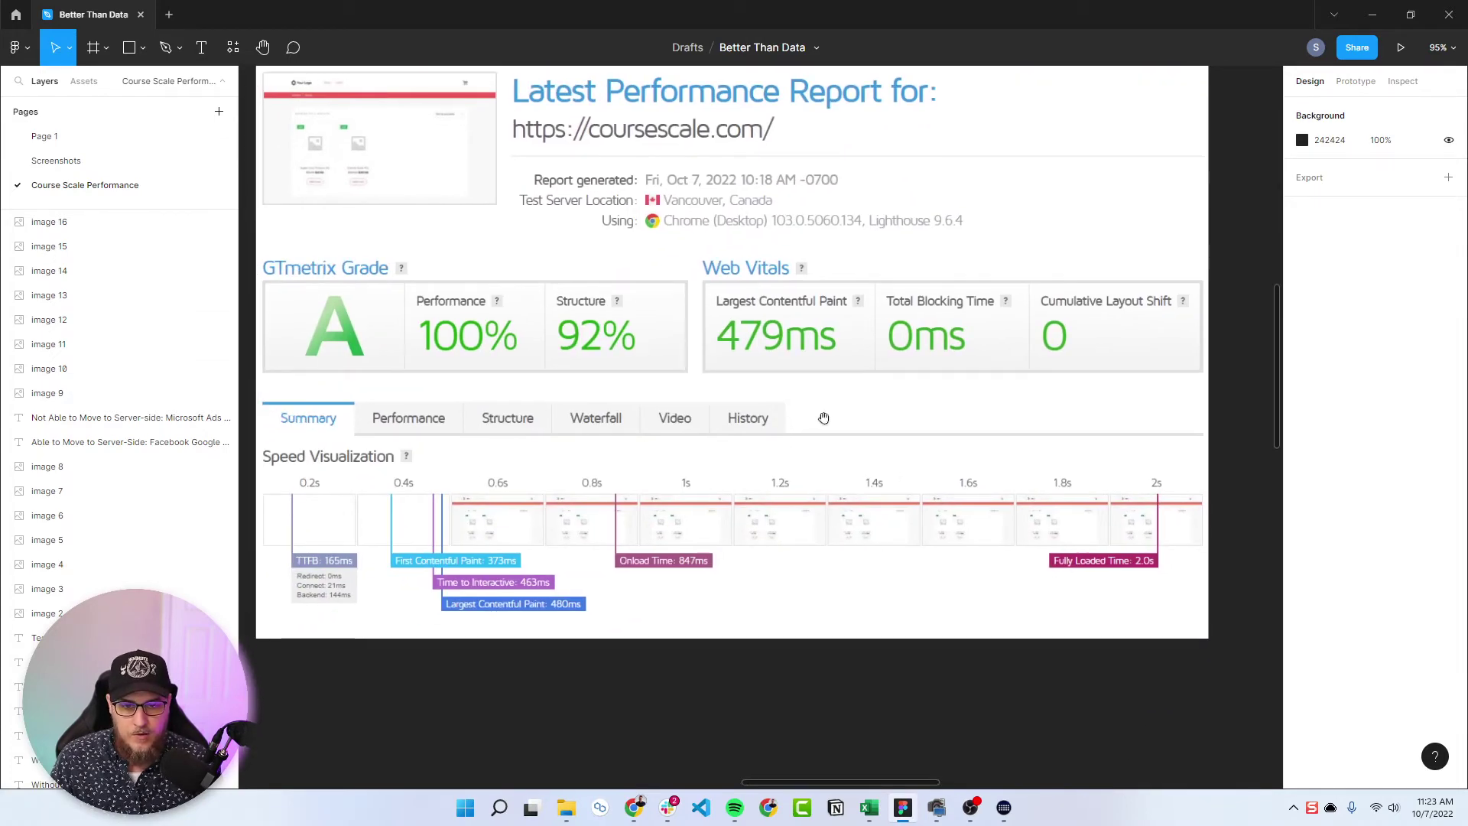
{"action": "scroll", "coordinate": [939, 404], "scroll_direction": "down", "scroll_amount": 4}
{"action": "scroll", "coordinate": [939, 404], "scroll_direction": "left", "scroll_amount": 1}
{"action": "scroll", "coordinate": [939, 404], "scroll_direction": "down", "scroll_amount": 7}
{"action": "scroll", "coordinate": [905, 501], "scroll_direction": "right", "scroll_amount": 2}
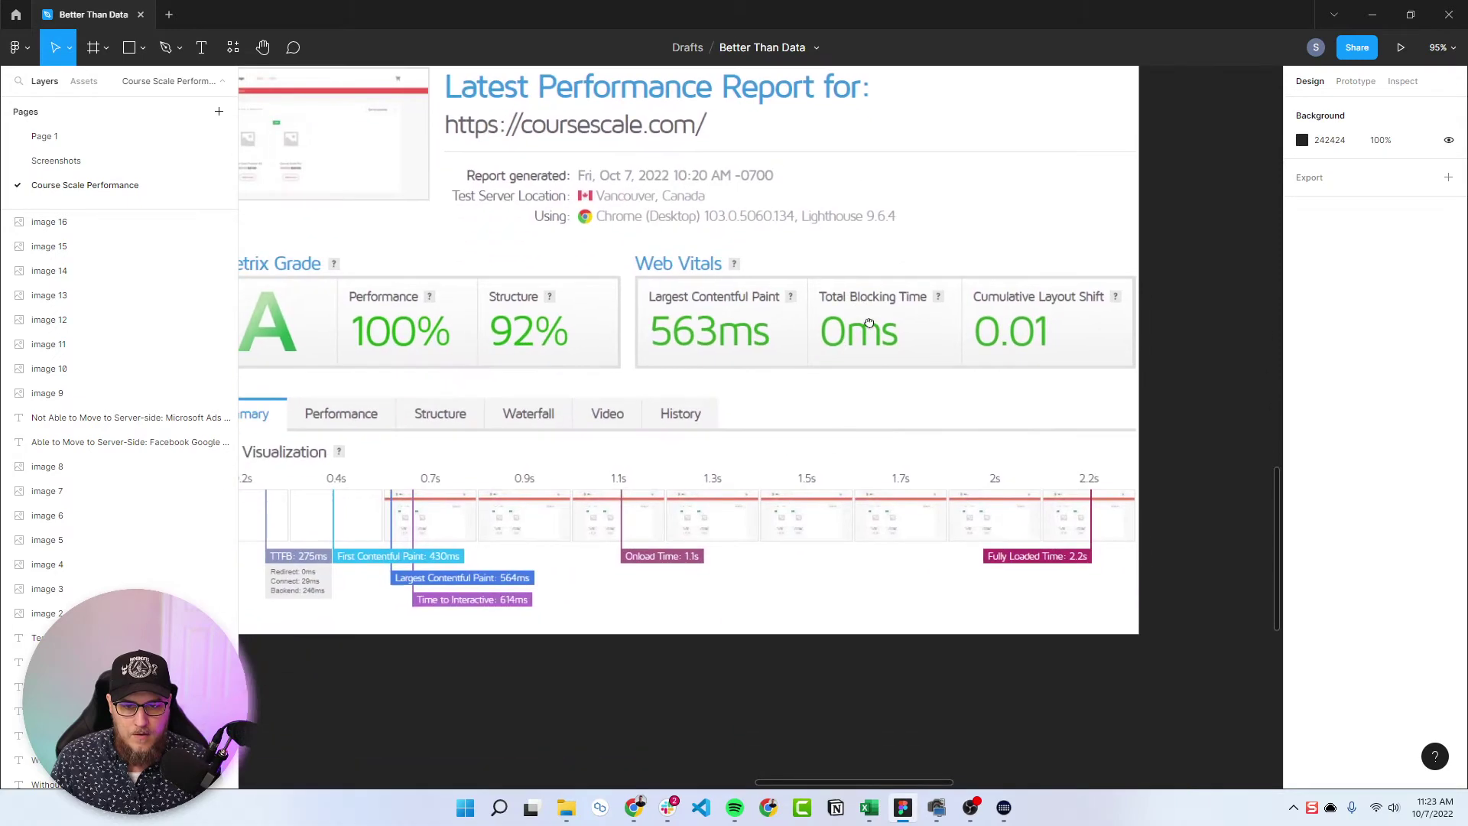
{"action": "scroll", "coordinate": [929, 303], "scroll_direction": "up", "scroll_amount": 1}
{"action": "scroll", "coordinate": [870, 354], "scroll_direction": "up", "scroll_amount": 3}
{"action": "scroll", "coordinate": [887, 169], "scroll_direction": "down", "scroll_amount": 15}
{"action": "scroll", "coordinate": [887, 168], "scroll_direction": "left", "scroll_amount": 1}
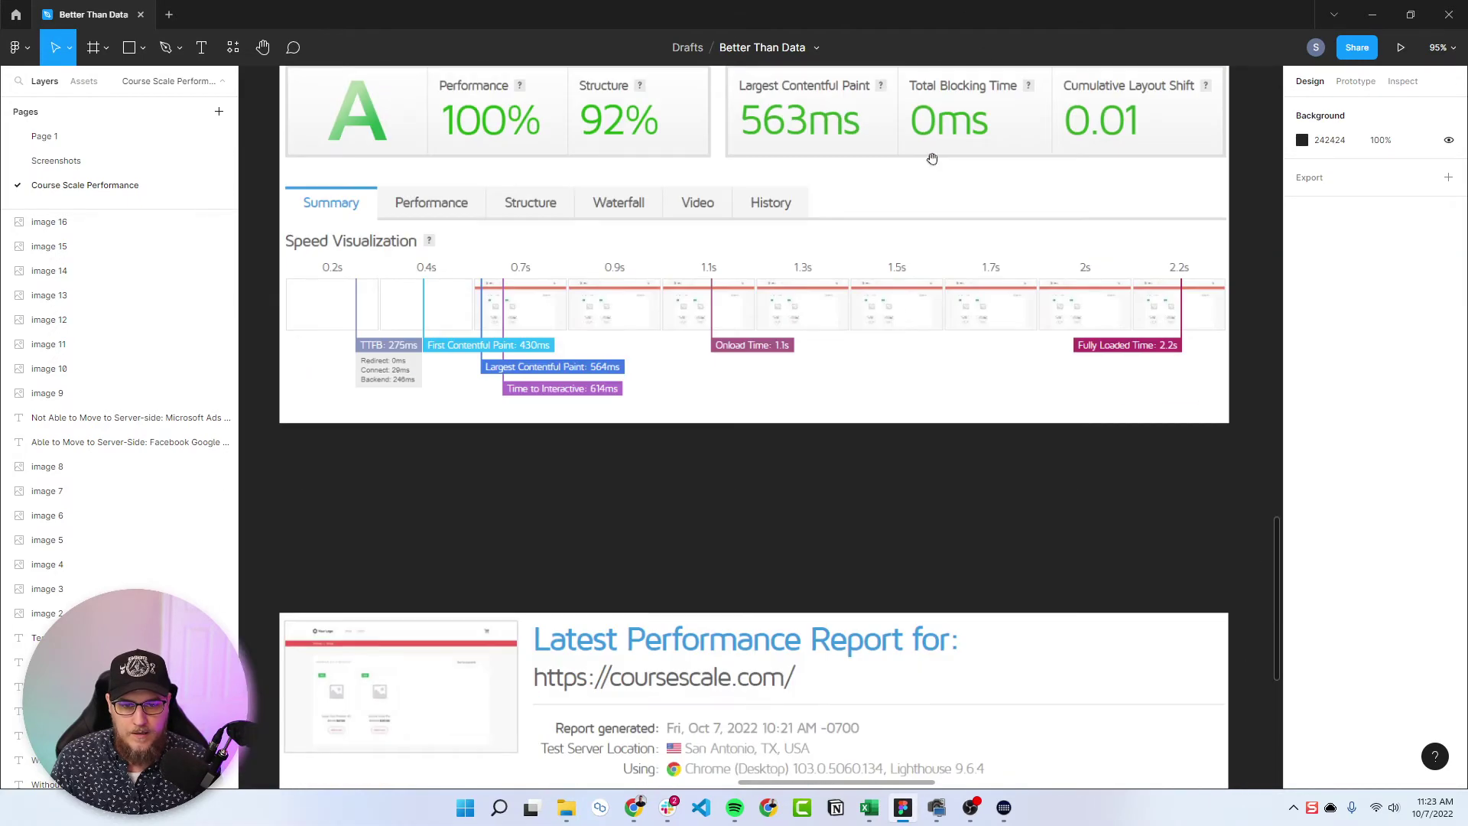
{"action": "scroll", "coordinate": [841, 306], "scroll_direction": "right", "scroll_amount": 1}
{"action": "scroll", "coordinate": [830, 360], "scroll_direction": "left", "scroll_amount": 1}
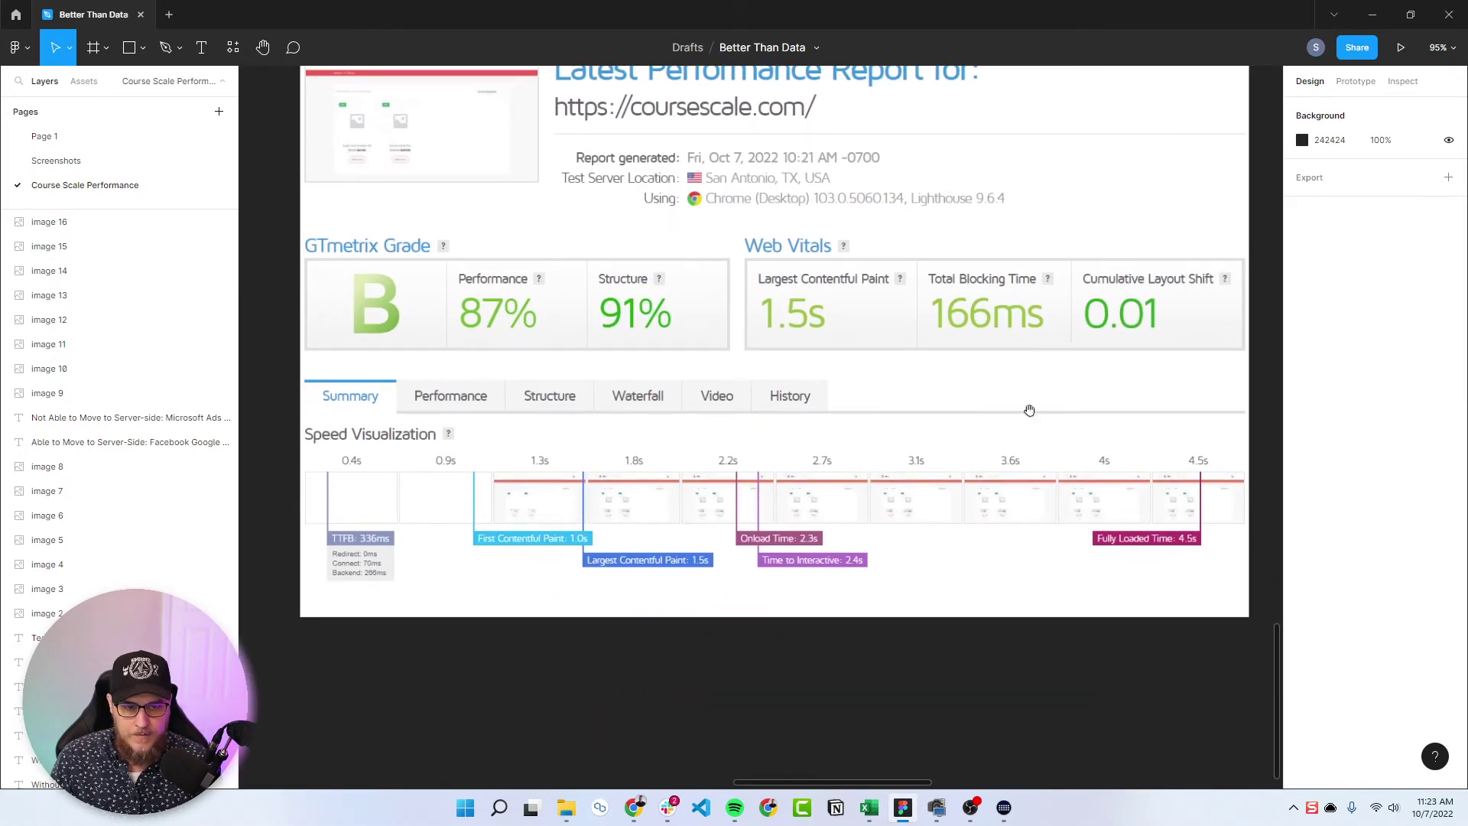
- Move past the grade B San Antonio report to the one with 2.0s fully loaded time
{"action": "left_click_drag", "start_coordinate": [1030, 411], "coordinate": [955, 377]}
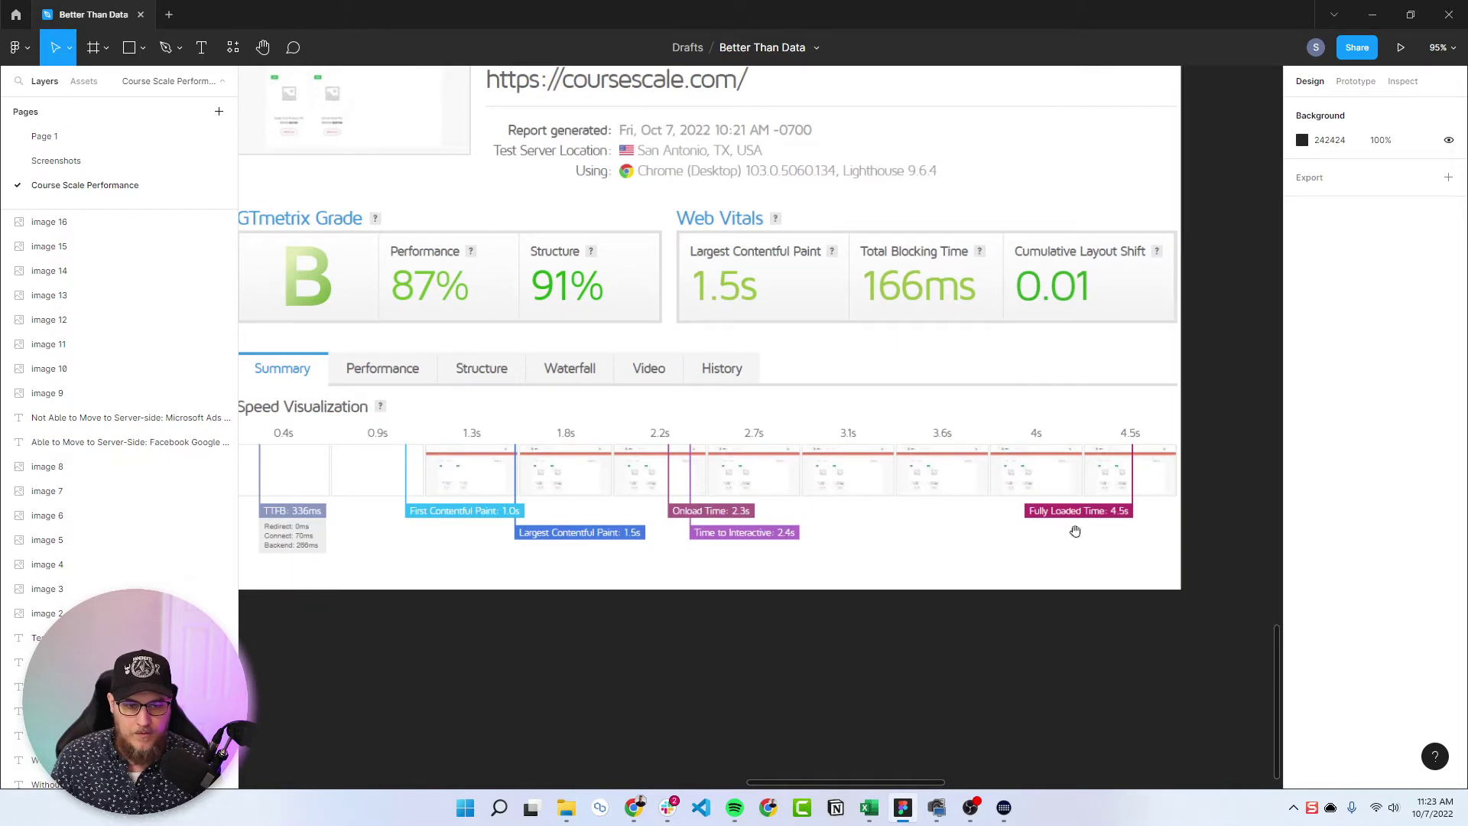
{"action": "scroll", "coordinate": [826, 451], "scroll_direction": "left", "scroll_amount": 6}
{"action": "scroll", "coordinate": [803, 459], "scroll_direction": "left", "scroll_amount": 3}
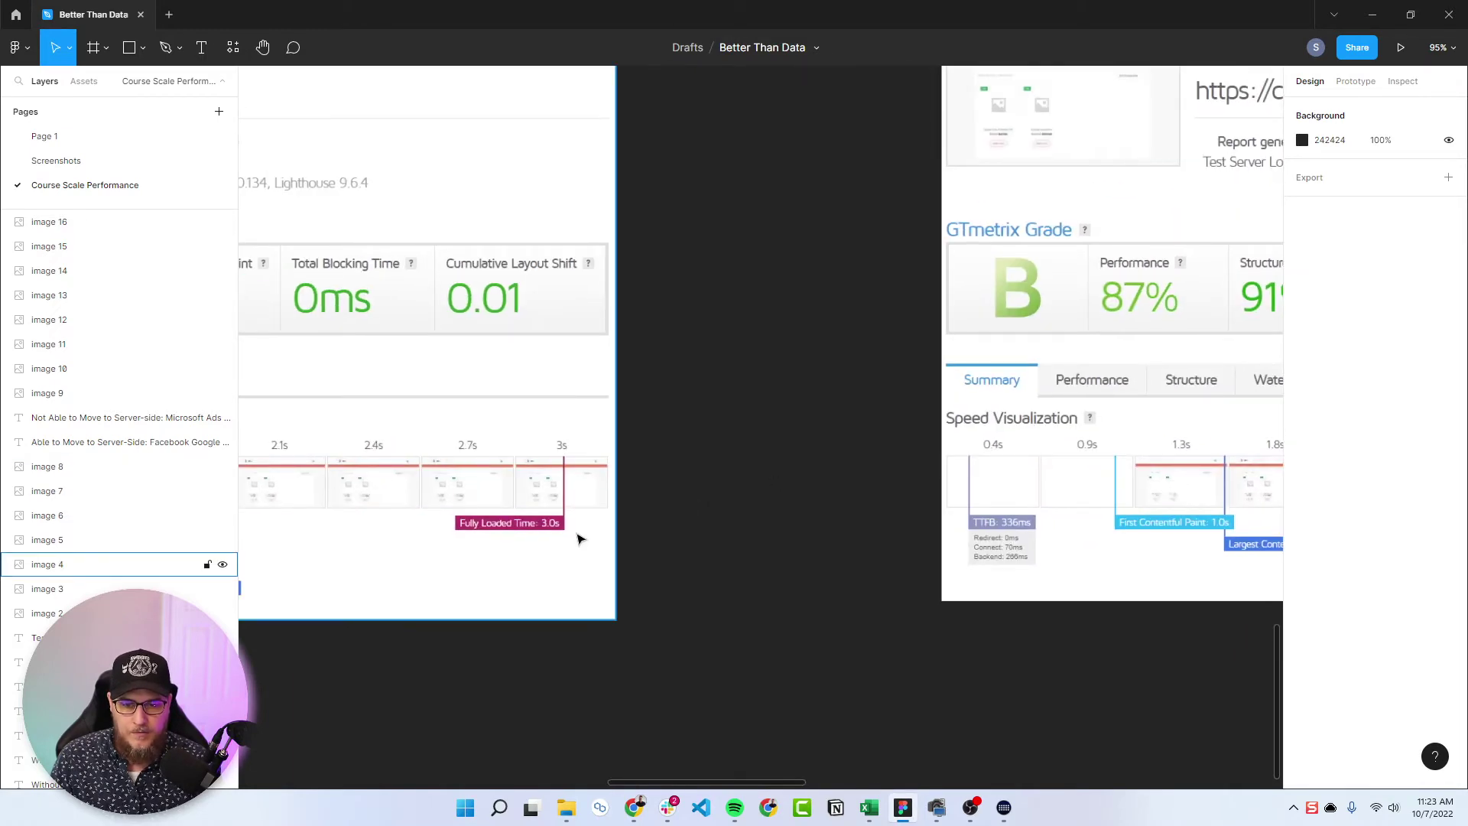
{"action": "scroll", "coordinate": [673, 513], "scroll_direction": "right", "scroll_amount": 10}
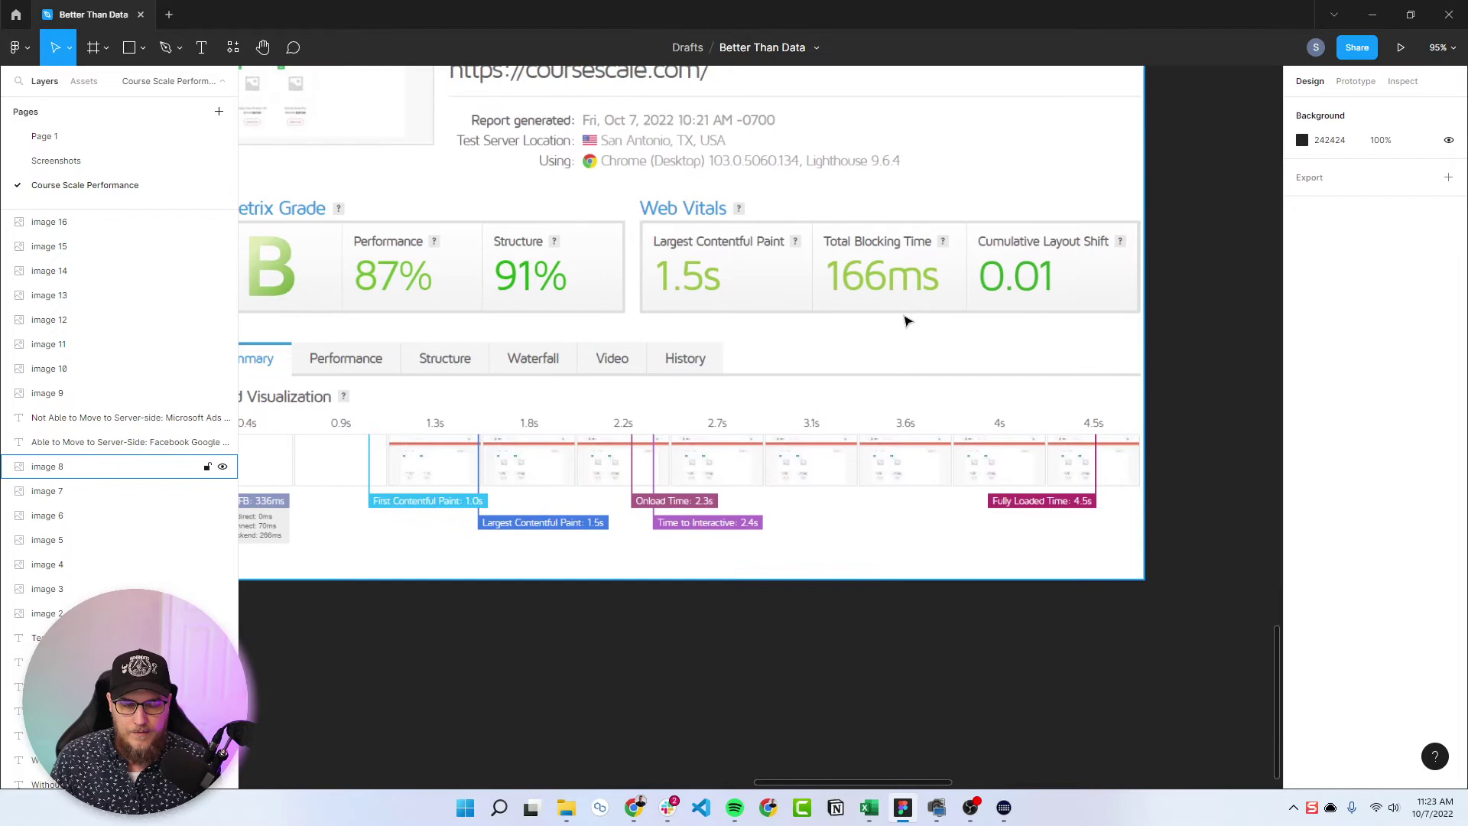
{"action": "scroll", "coordinate": [880, 275], "scroll_direction": "up", "scroll_amount": 3}
- Pan to the notes listing tags able and unable to move server-side, e.g. Facebook versus Clarity
{"action": "scroll", "coordinate": [819, 436], "scroll_direction": "right", "scroll_amount": 4}
{"action": "scroll", "coordinate": [788, 512], "scroll_direction": "down", "scroll_amount": 6}
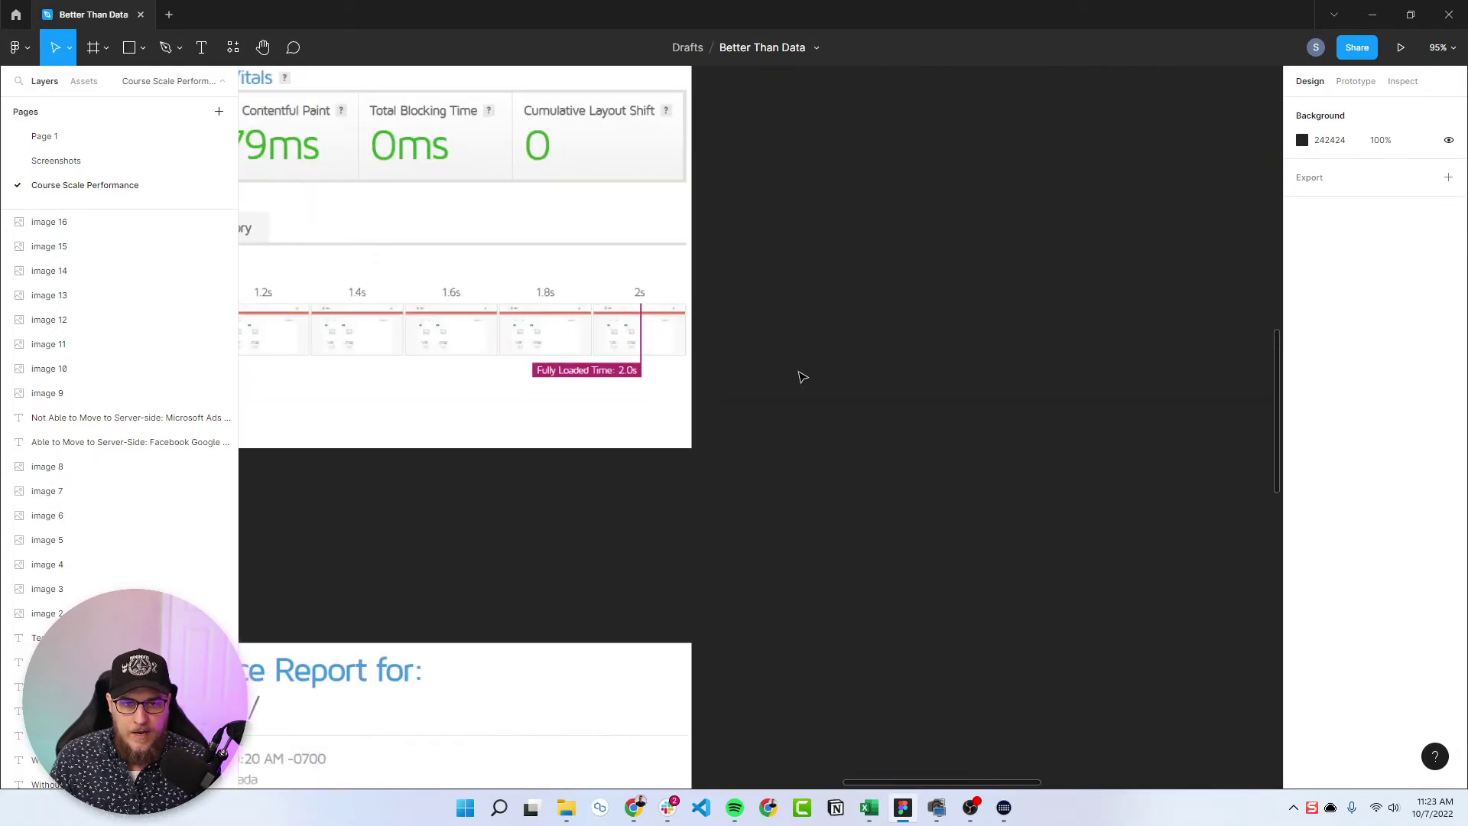
{"action": "scroll", "coordinate": [866, 175], "scroll_direction": "right", "scroll_amount": 5}
{"action": "scroll", "coordinate": [737, 536], "scroll_direction": "up", "scroll_amount": 6}
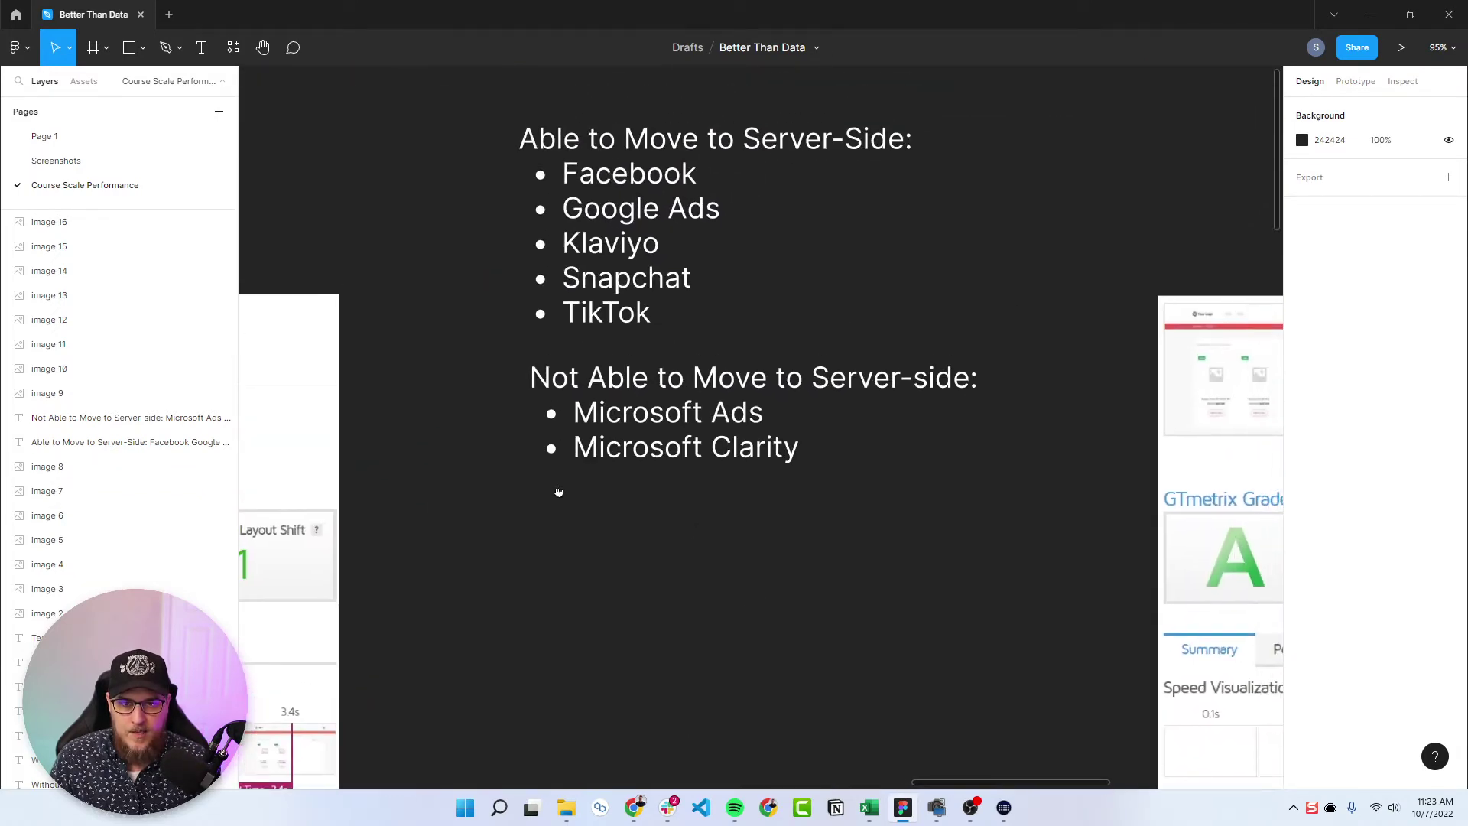
{"action": "left_click_drag", "start_coordinate": [777, 543], "coordinate": [757, 581]}
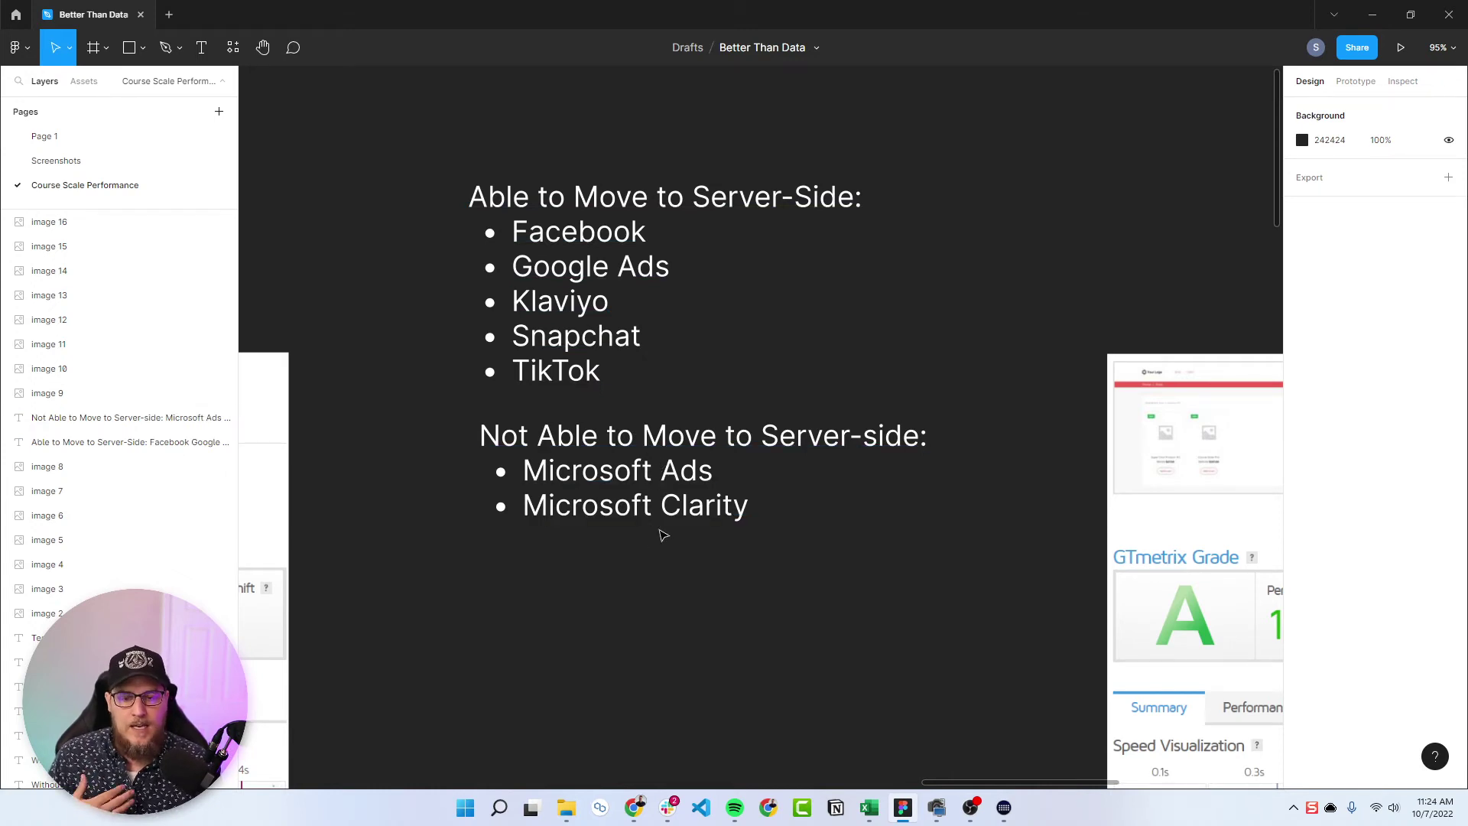
- Scroll through each Consolidated Tags screenshot to the San Antonio report with grade A and 765ms LCP
{"action": "left_click_drag", "start_coordinate": [1007, 279], "coordinate": [483, 240]}
{"action": "scroll", "coordinate": [483, 240], "scroll_direction": "right", "scroll_amount": 3}
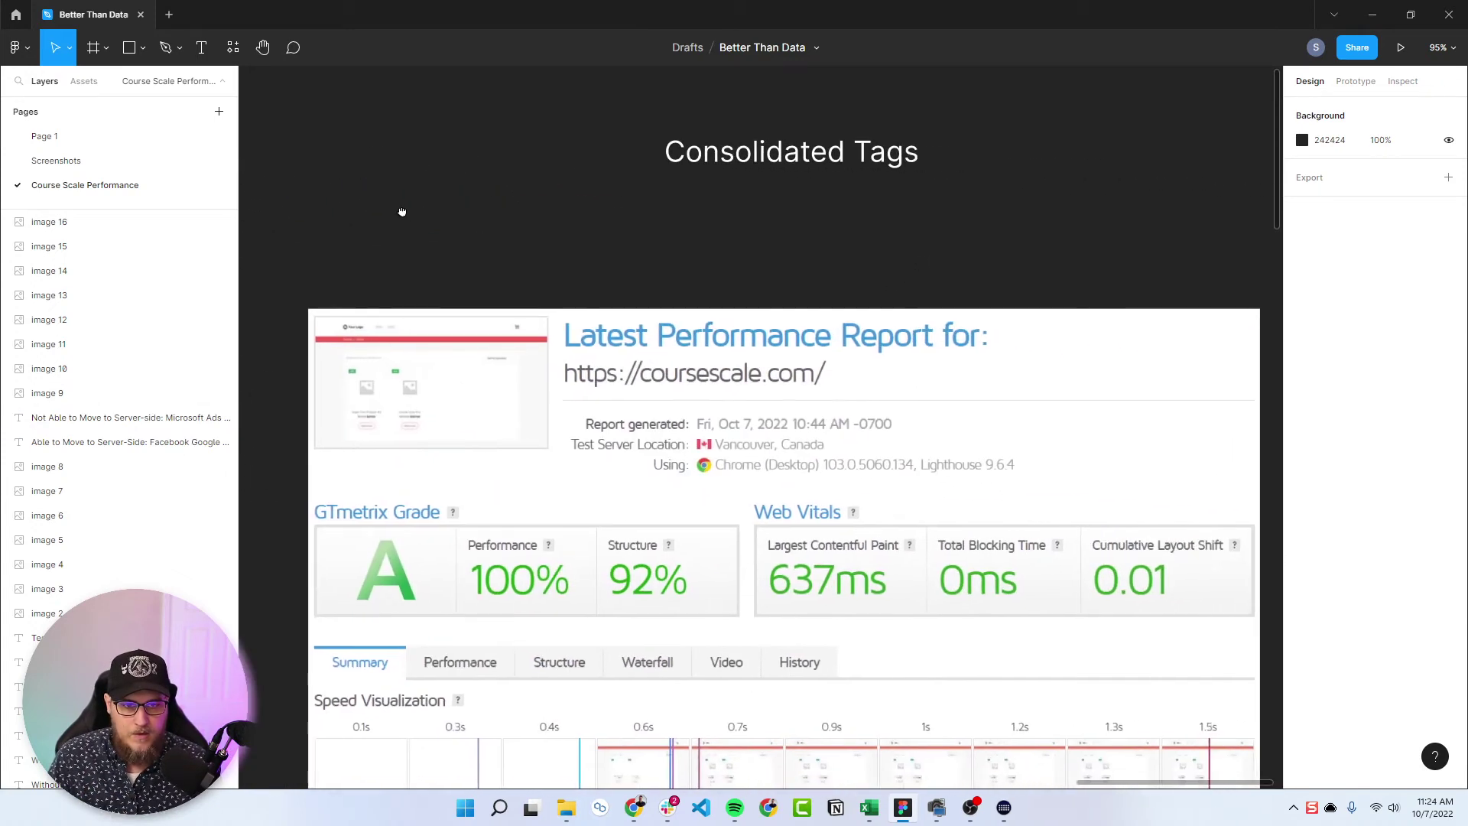
{"action": "scroll", "coordinate": [400, 210], "scroll_direction": "down", "scroll_amount": 1}
{"action": "scroll", "coordinate": [997, 243], "scroll_direction": "down", "scroll_amount": 3}
{"action": "left_click_drag", "start_coordinate": [1087, 76], "coordinate": [1062, 44]}
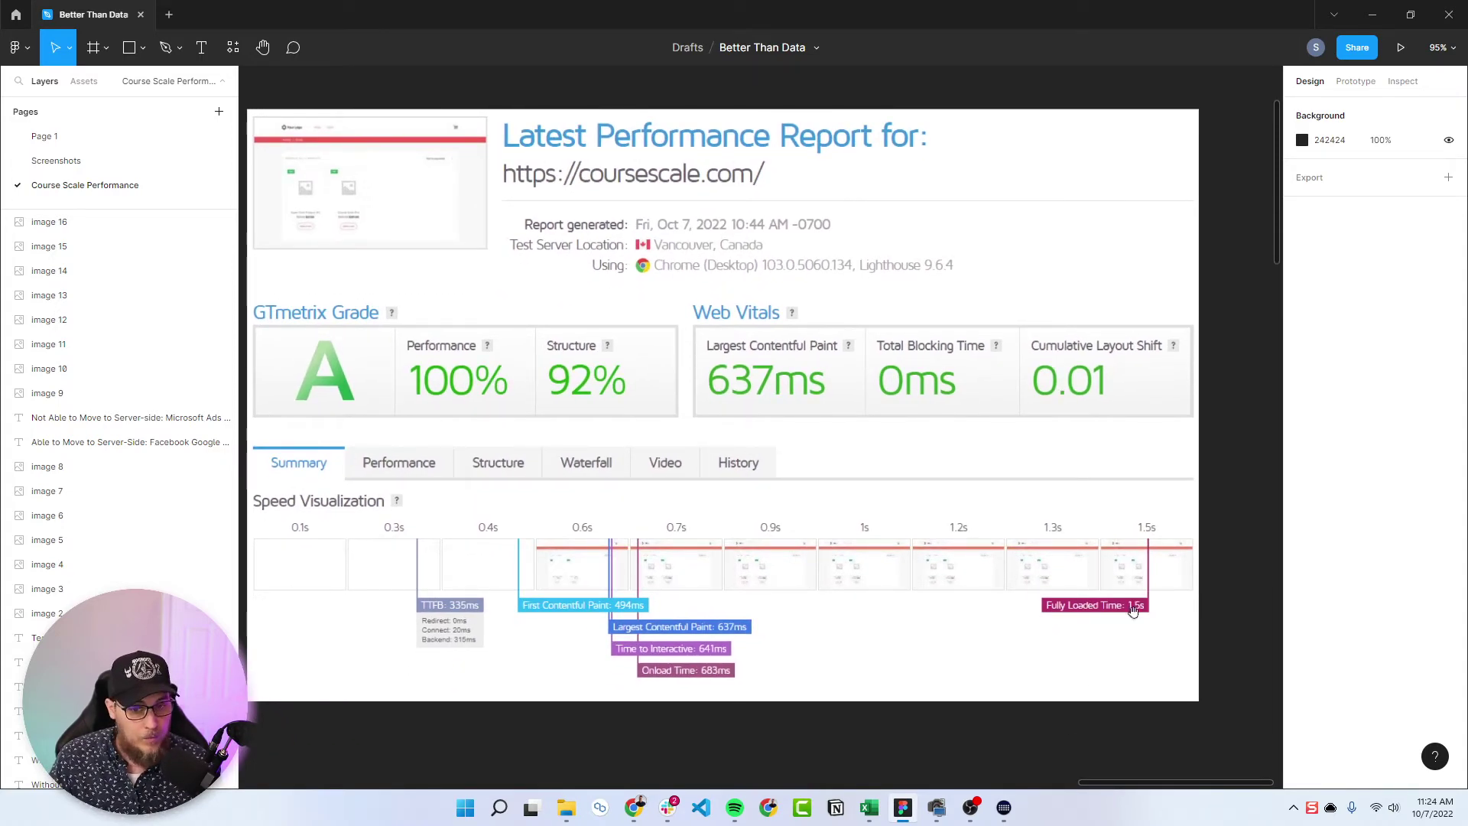
{"action": "scroll", "coordinate": [723, 384], "scroll_direction": "down", "scroll_amount": 10}
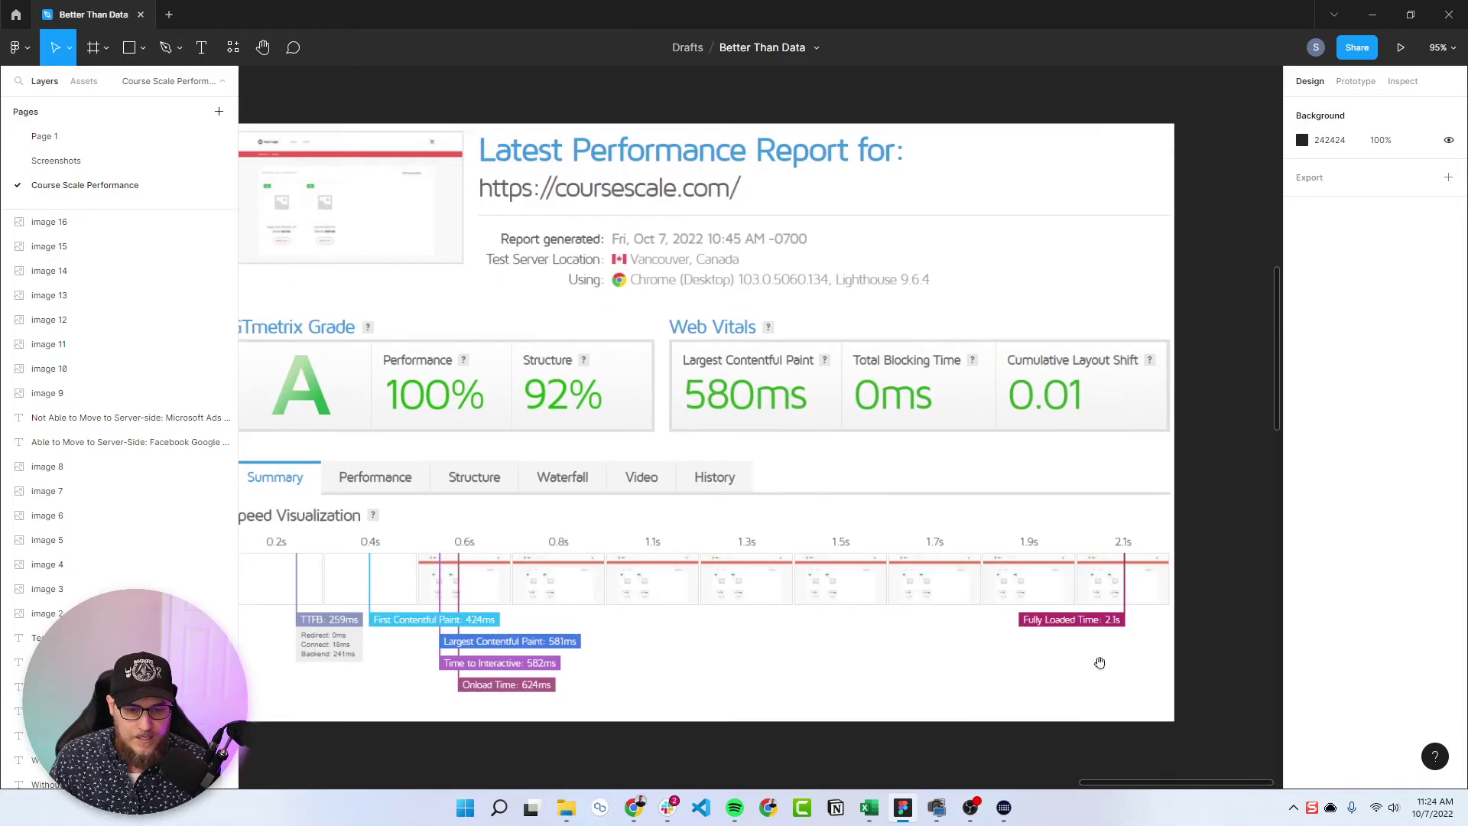
{"action": "scroll", "coordinate": [1038, 675], "scroll_direction": "down", "scroll_amount": 10}
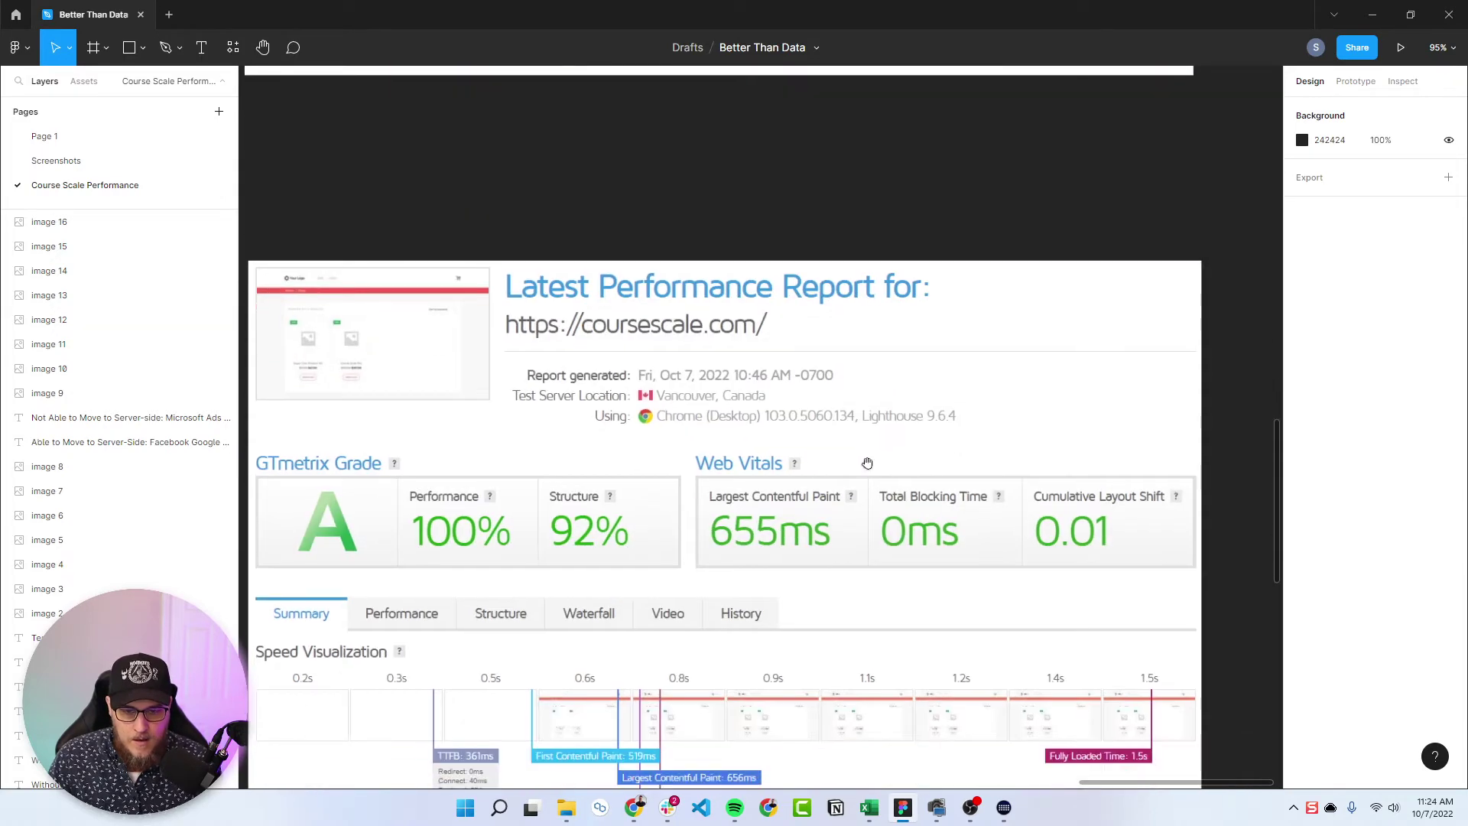
{"action": "scroll", "coordinate": [777, 545], "scroll_direction": "down", "scroll_amount": 5}
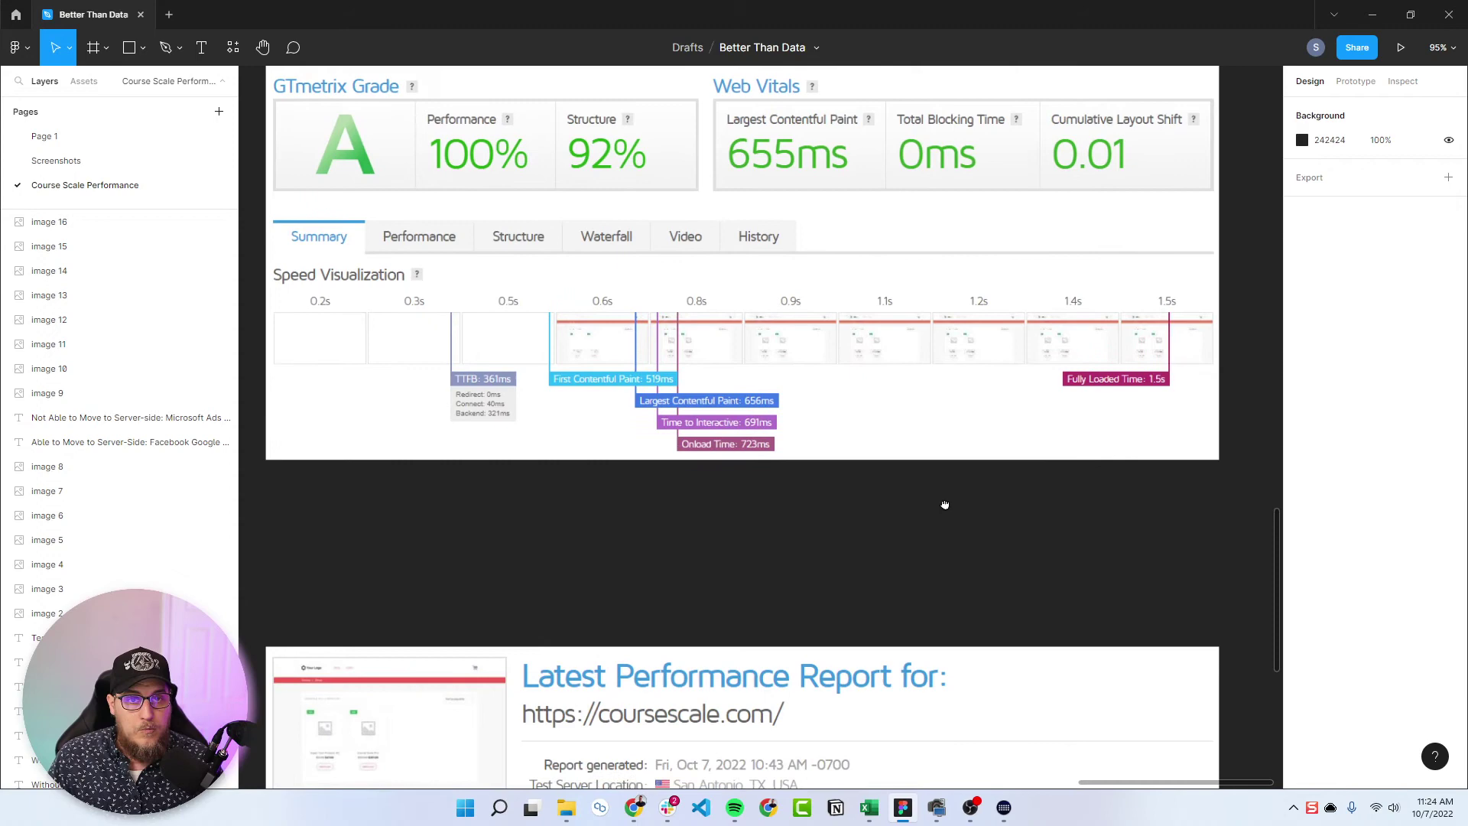
{"action": "scroll", "coordinate": [945, 505], "scroll_direction": "down", "scroll_amount": 7}
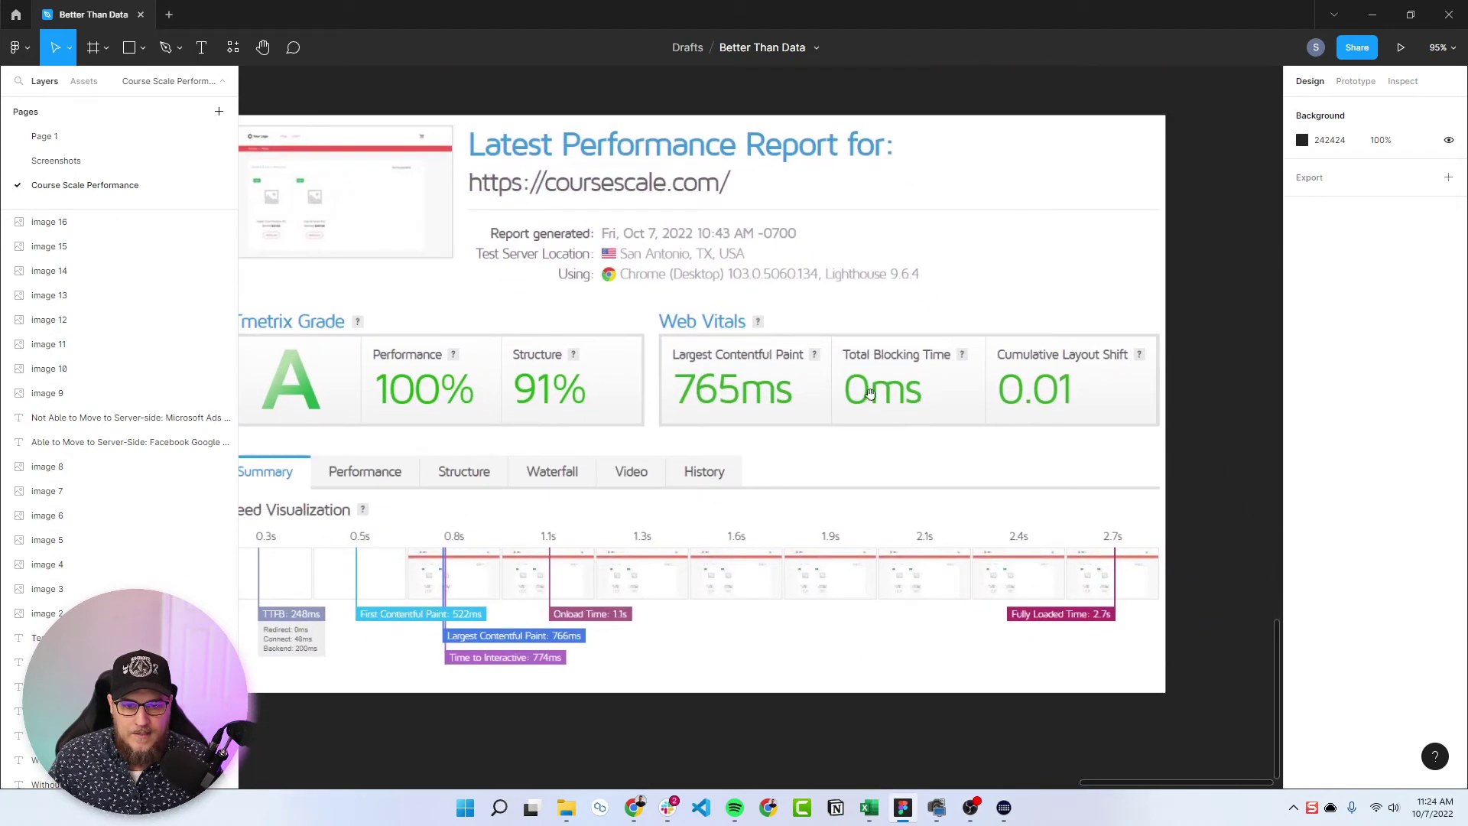
{"action": "left_click_drag", "start_coordinate": [776, 337], "coordinate": [838, 384]}
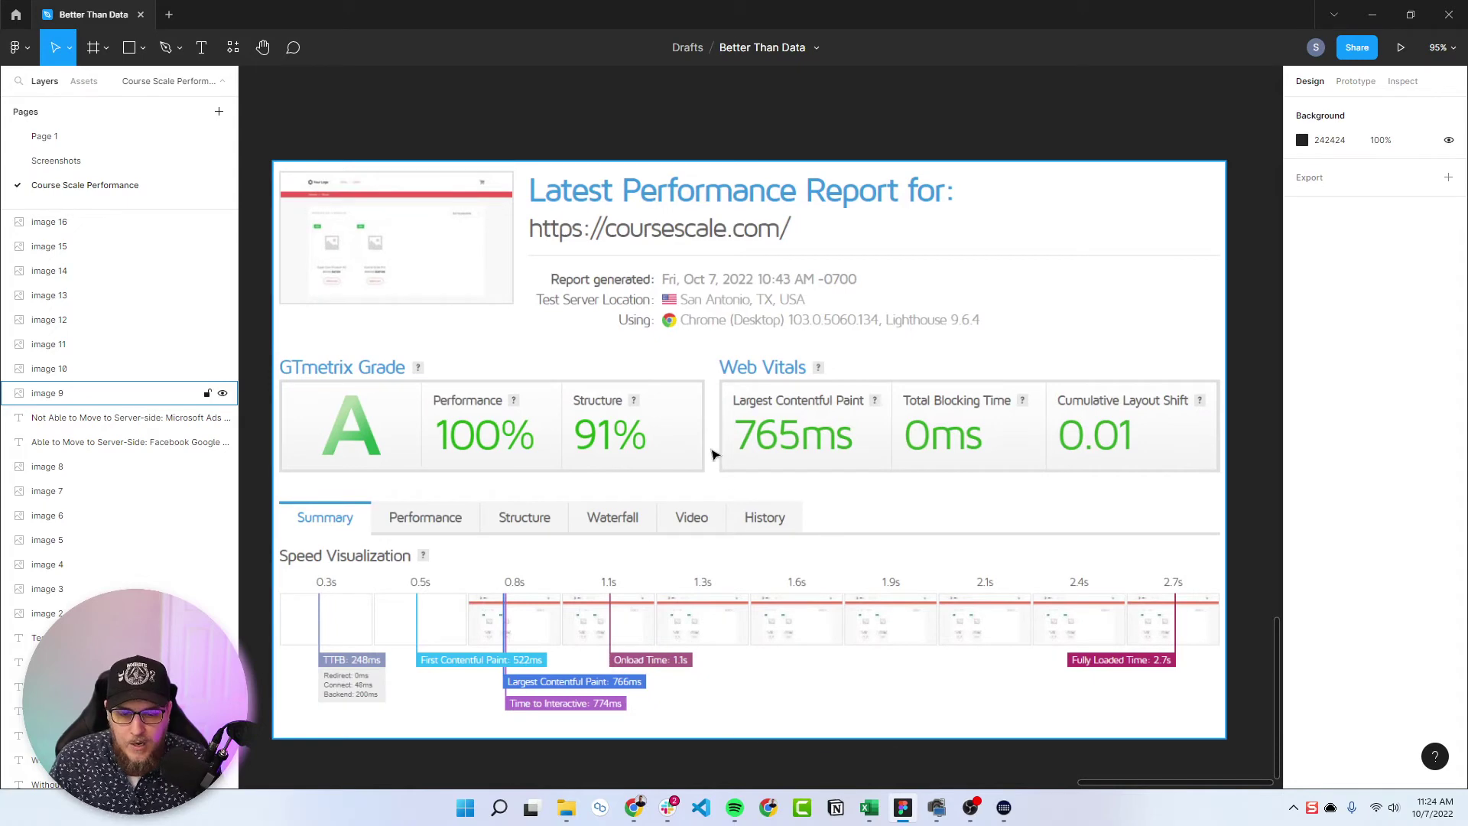
- Drag the canvas past Consolidated Tags and With GTM to the Without GTM Installed Test 1 report (853ms LCP)
{"action": "scroll", "coordinate": [650, 138], "scroll_direction": "down", "scroll_amount": 5}
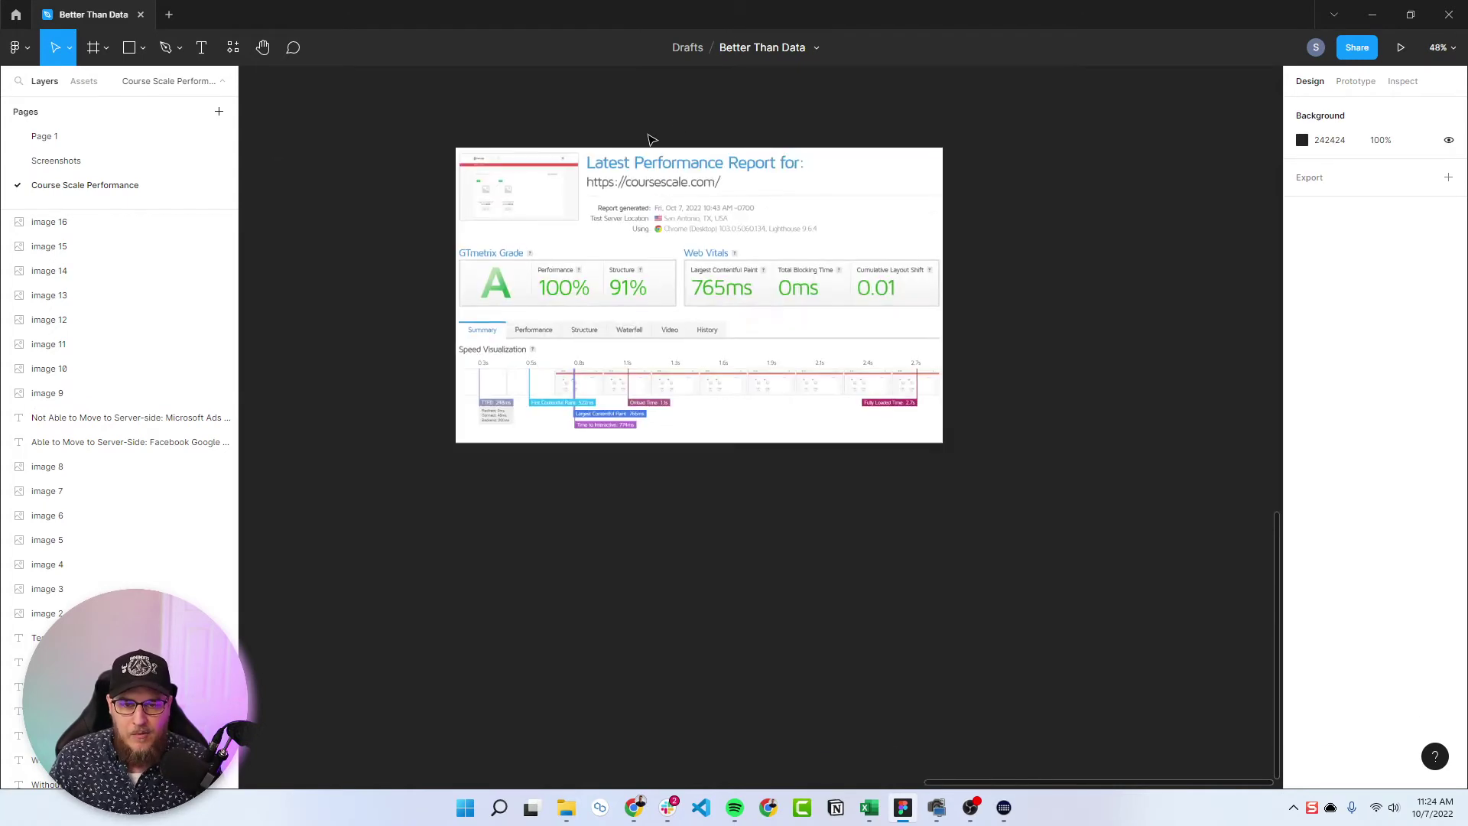
{"action": "left_click_drag", "start_coordinate": [678, 125], "coordinate": [768, 655]}
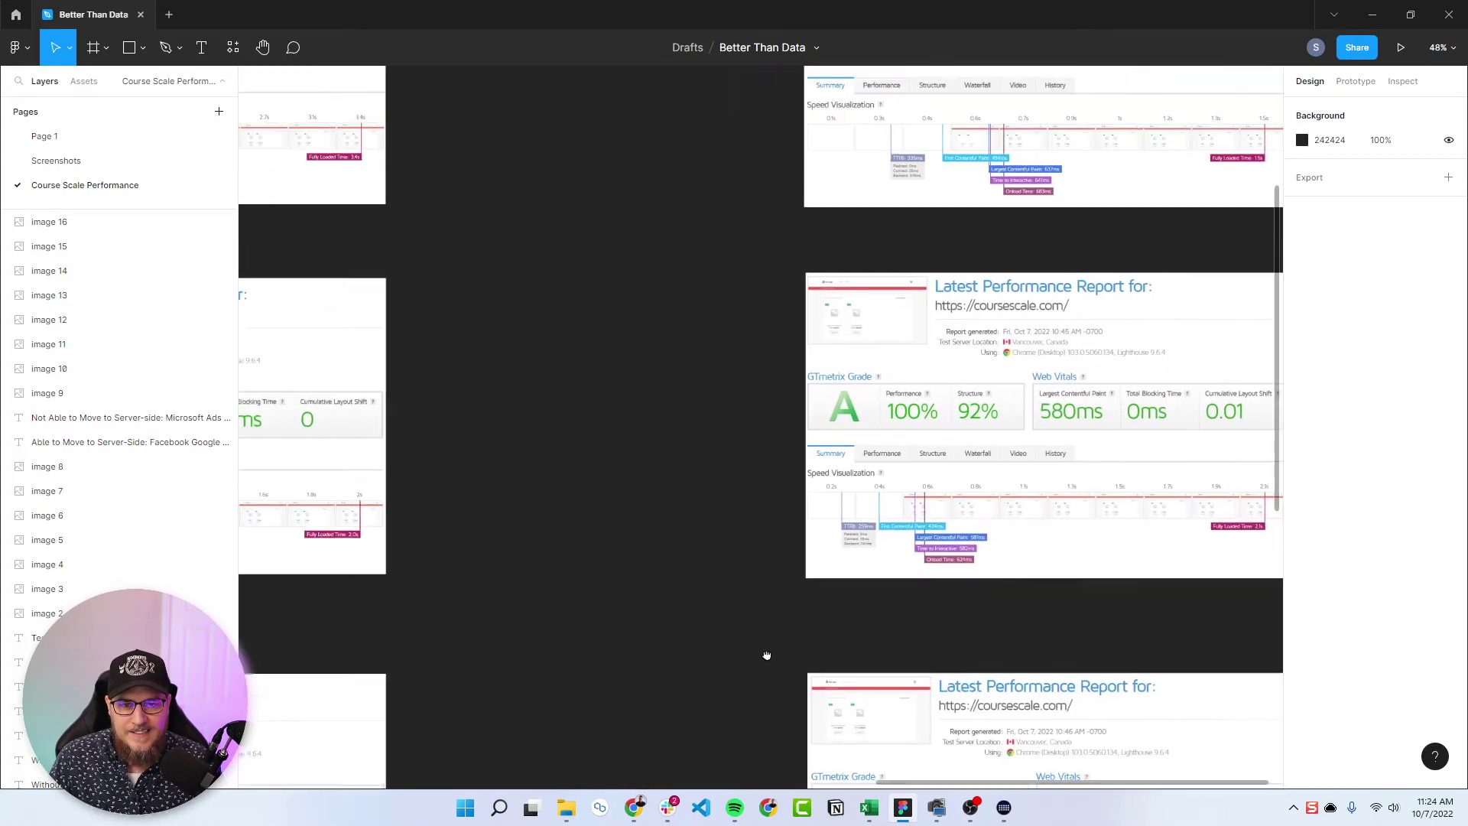
{"action": "scroll", "coordinate": [767, 655], "scroll_direction": "left", "scroll_amount": 5}
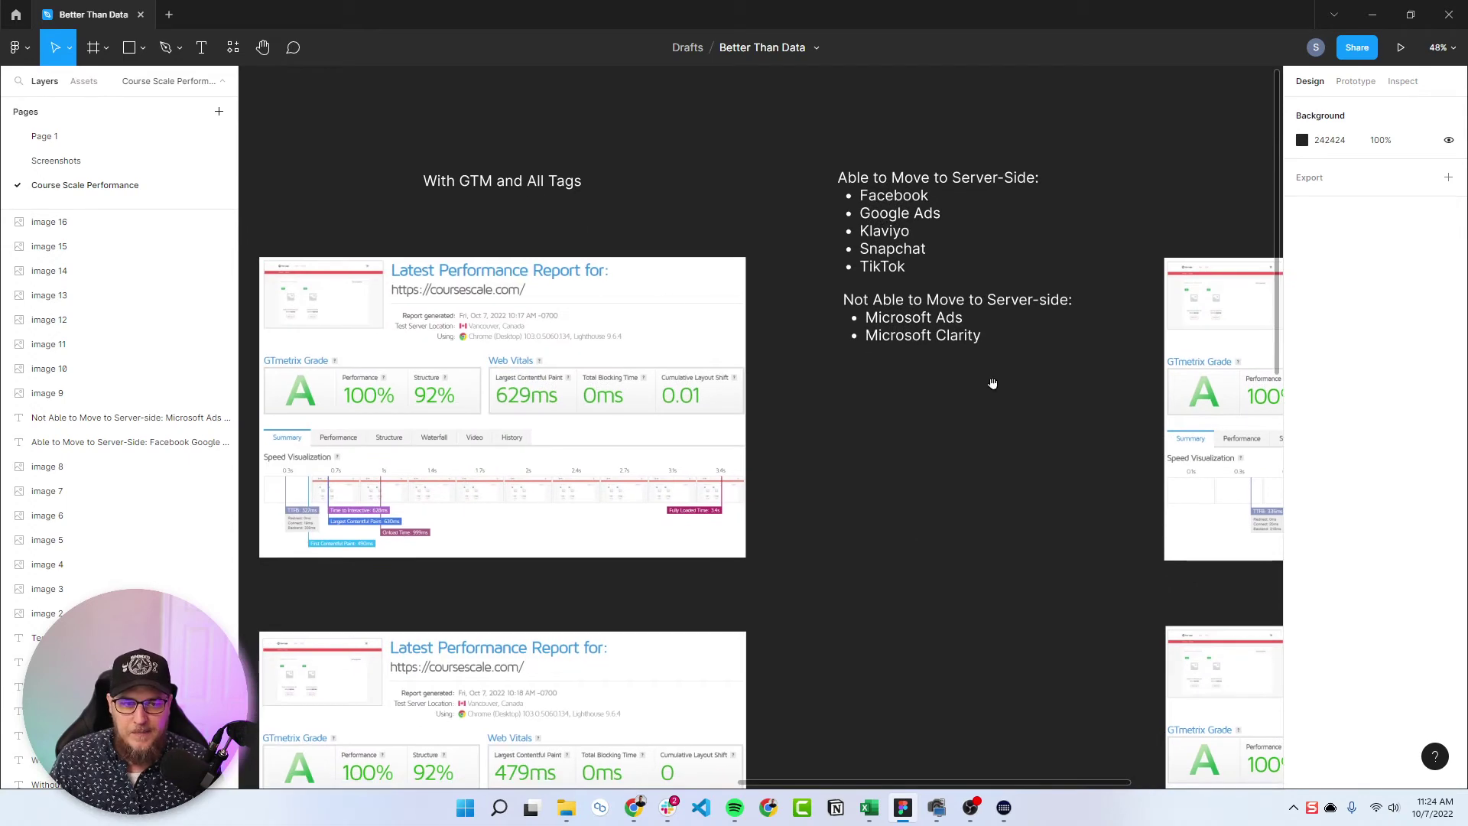
{"action": "left_click_drag", "start_coordinate": [993, 383], "coordinate": [689, 305]}
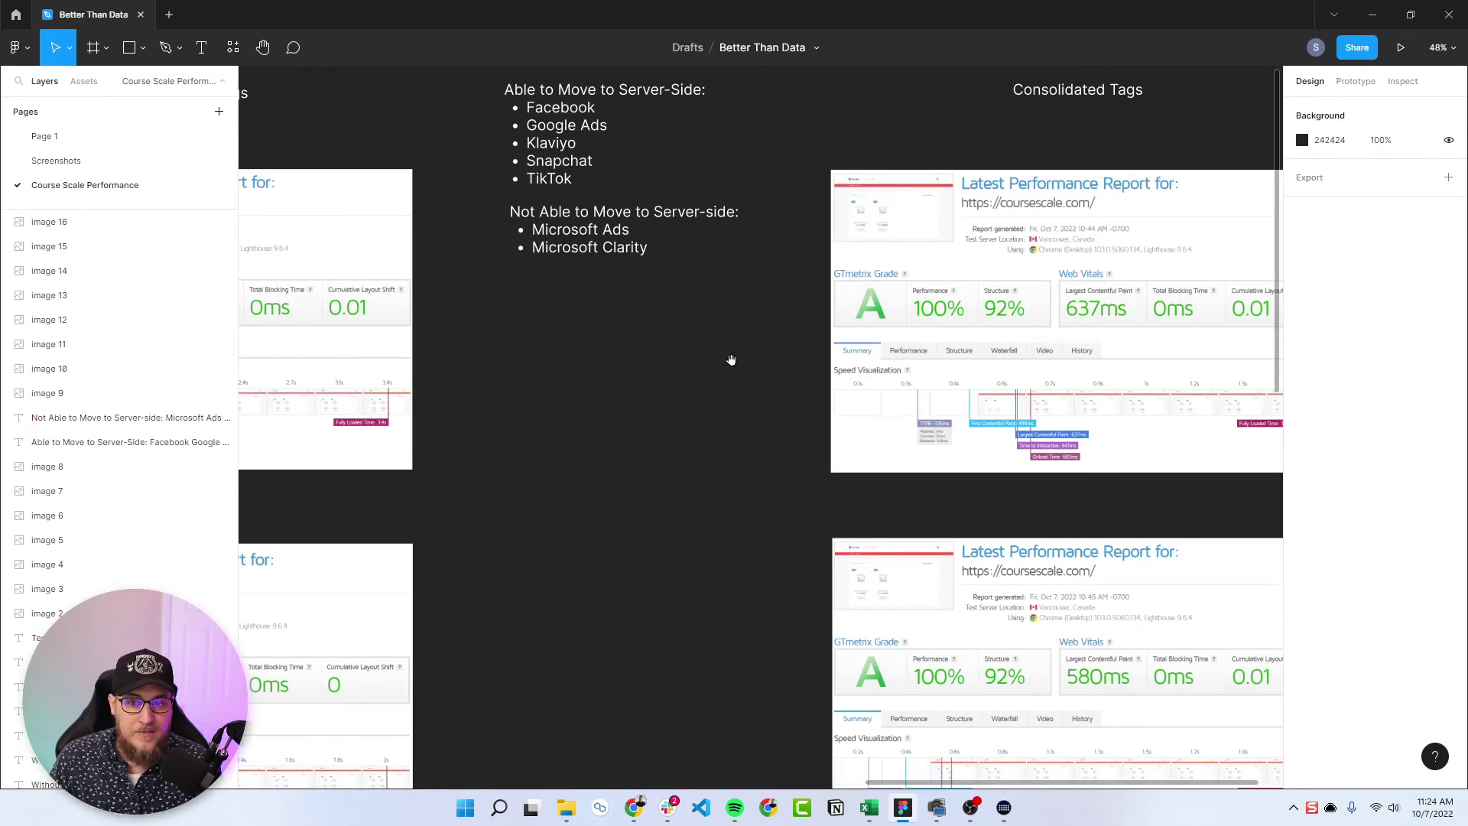
{"action": "left_click_drag", "start_coordinate": [604, 390], "coordinate": [869, 390]}
{"action": "left_click_drag", "start_coordinate": [201, 398], "coordinate": [956, 420]}
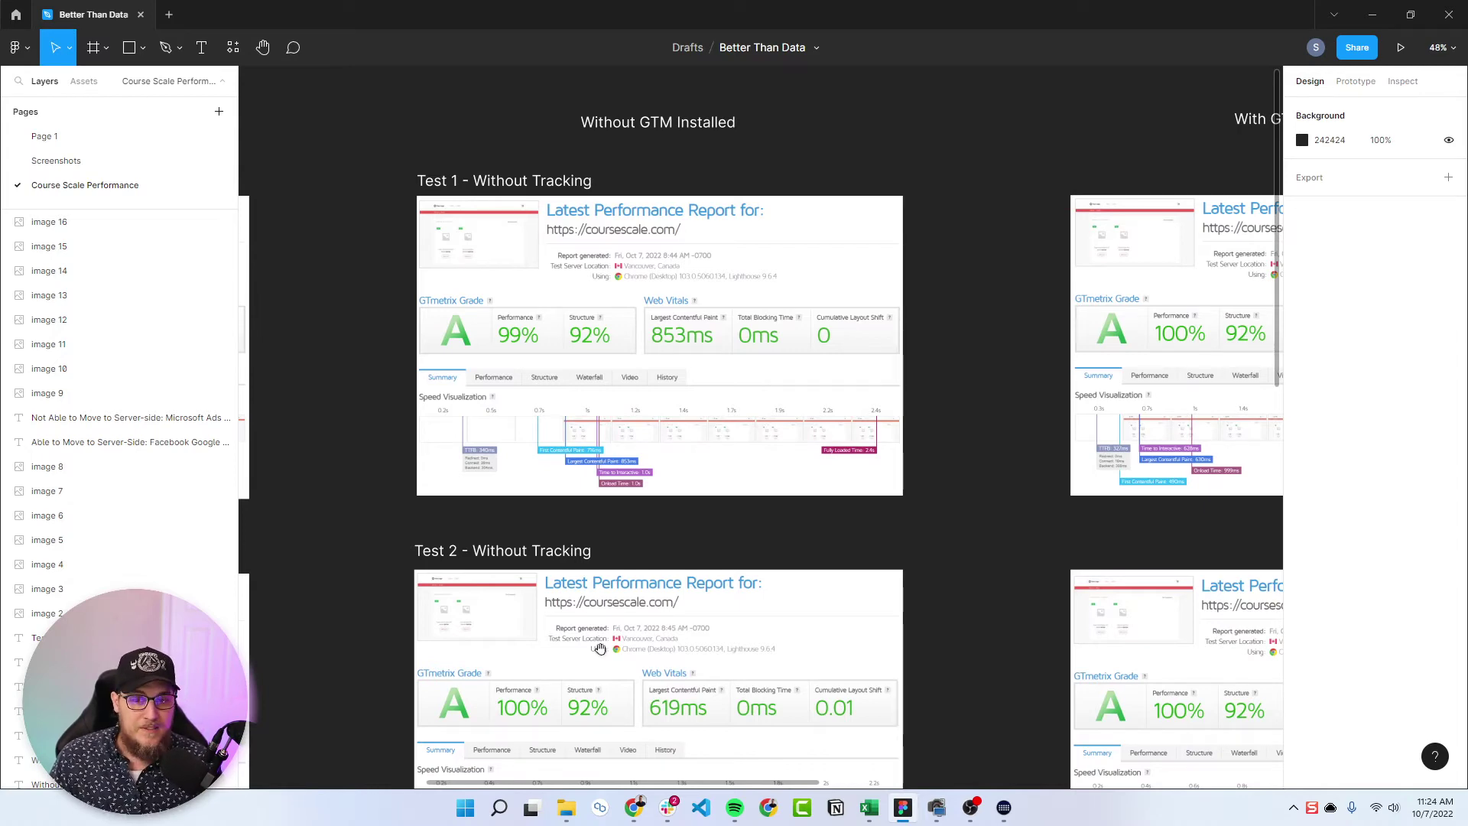
{"action": "left_click_drag", "start_coordinate": [649, 545], "coordinate": [800, 525]}
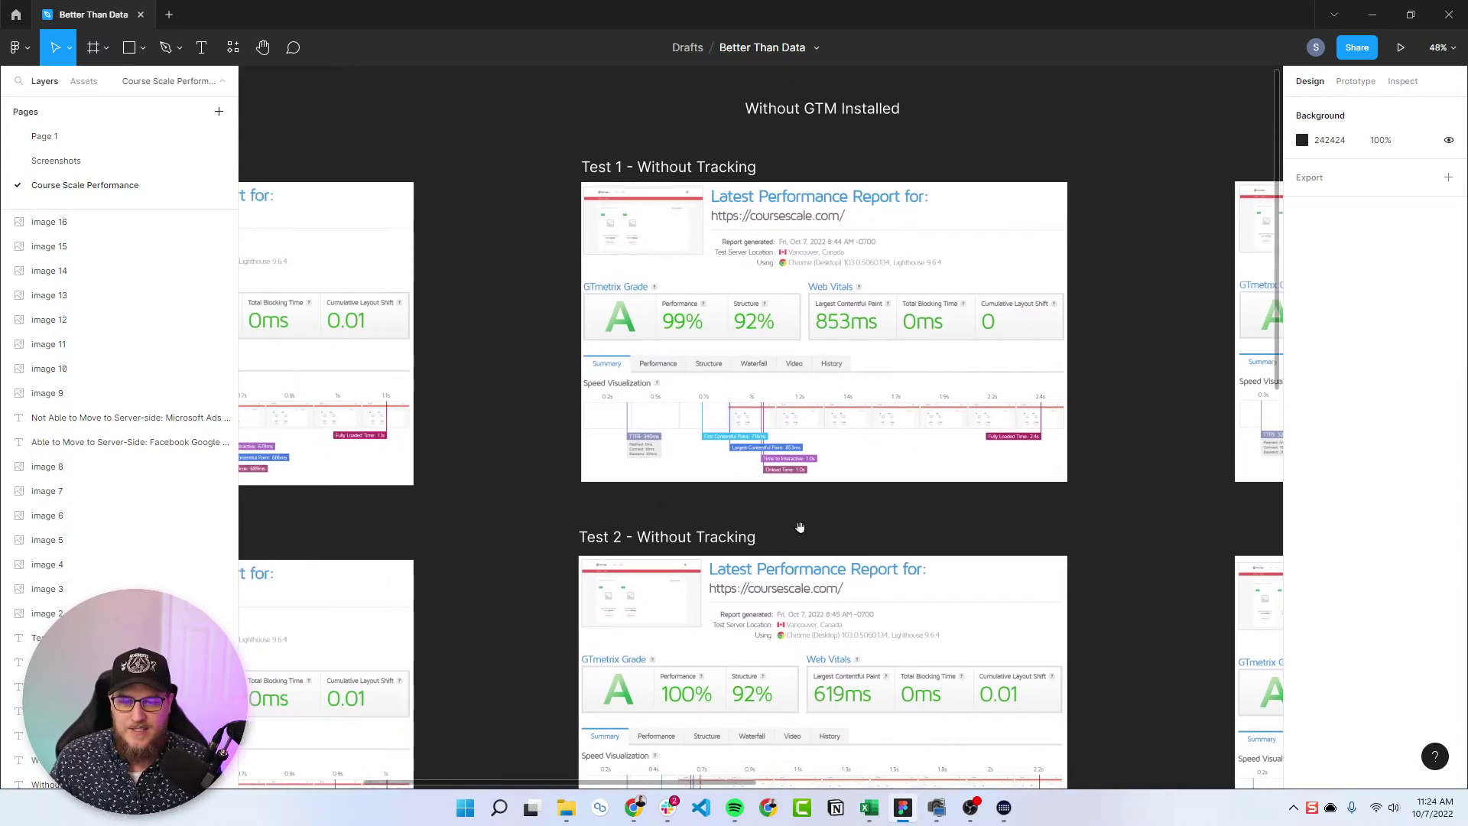
- Pan to the Round 2 column and scroll to the San Antonio report: 98% performance, 1.1s LCP
{"action": "left_click_drag", "start_coordinate": [474, 449], "coordinate": [863, 466]}
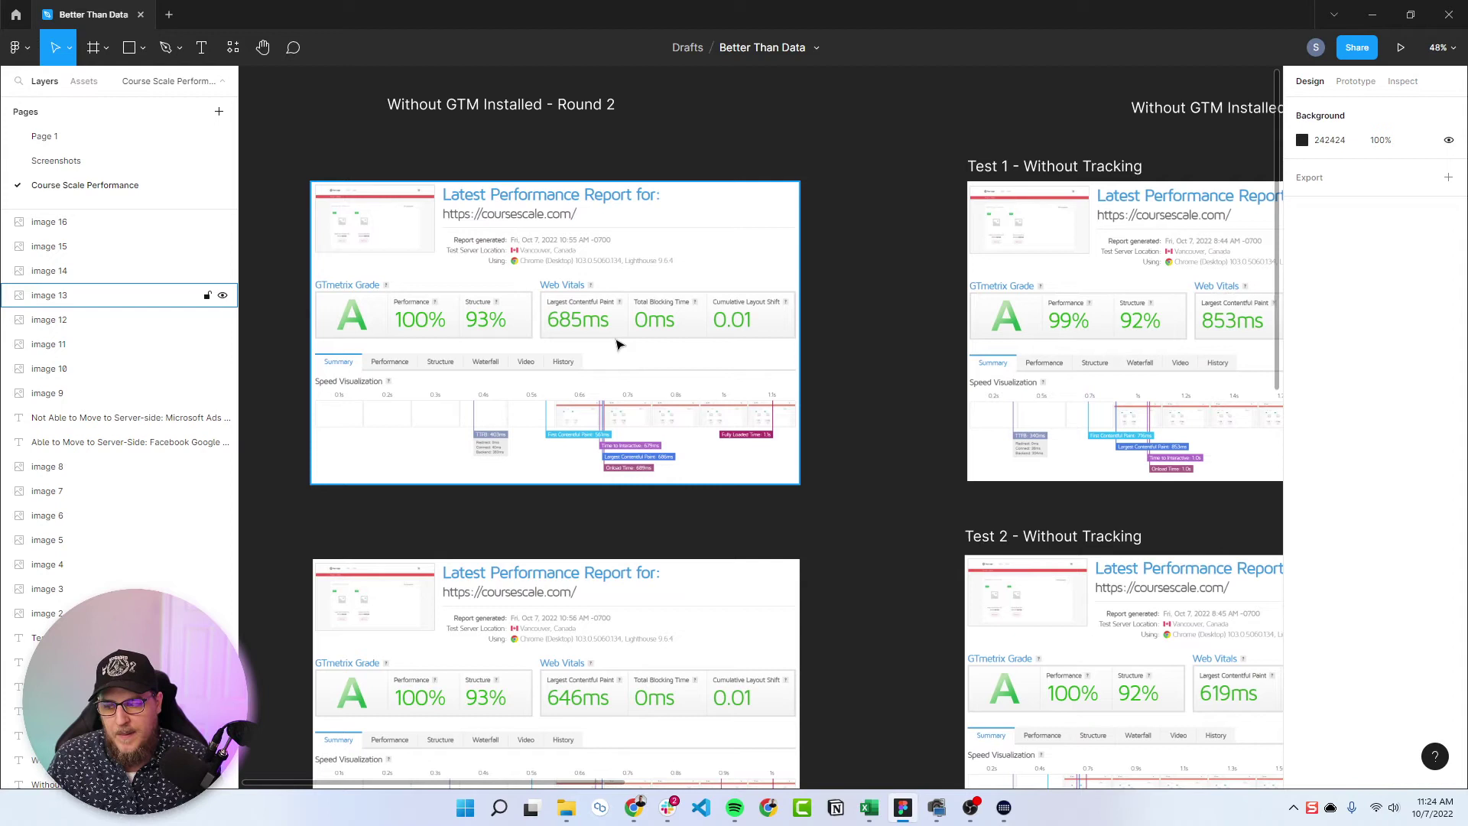
{"action": "left_click_drag", "start_coordinate": [870, 320], "coordinate": [938, 286]}
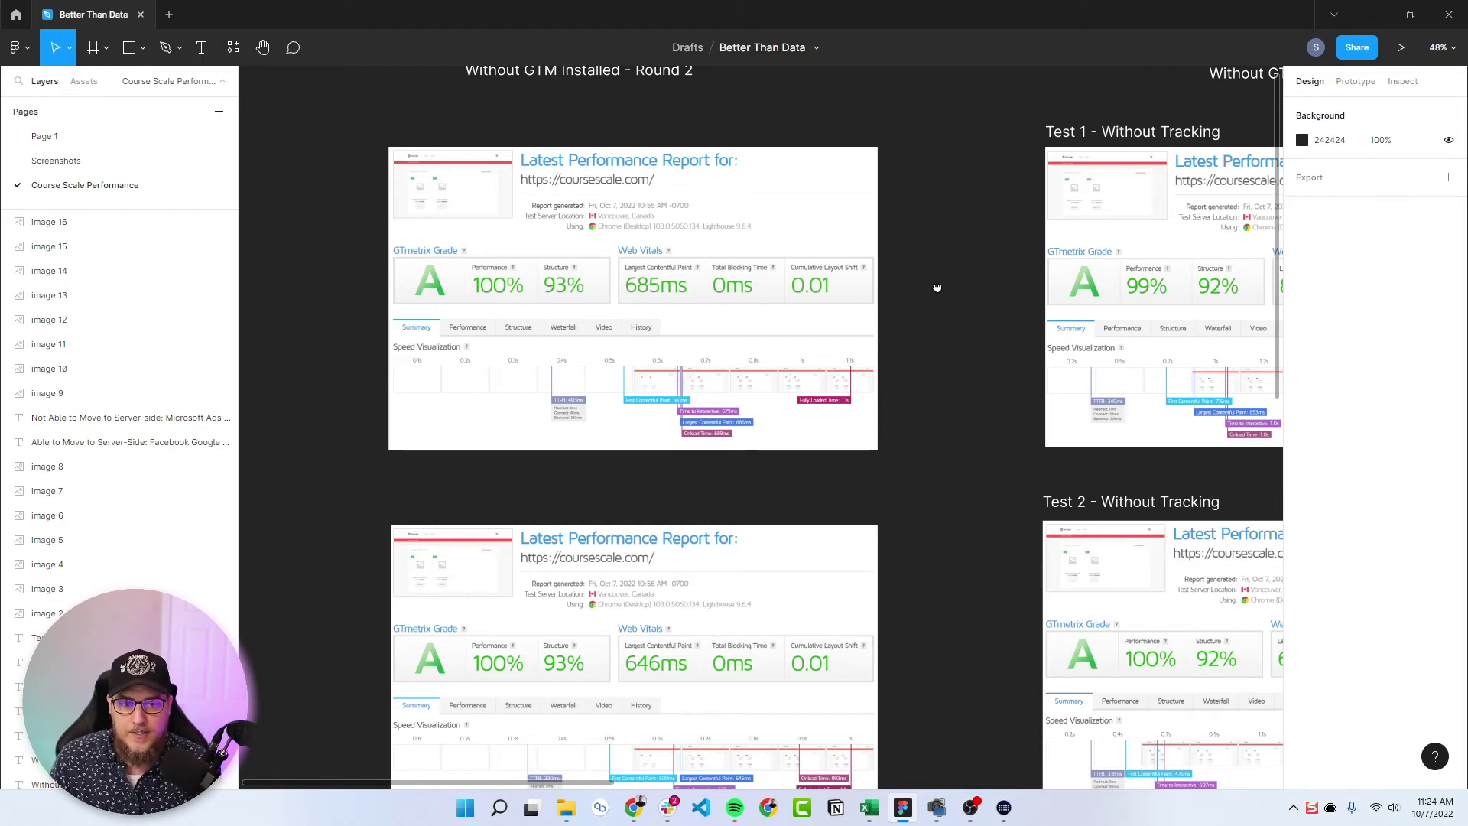
{"action": "scroll", "coordinate": [949, 298], "scroll_direction": "down", "scroll_amount": 1}
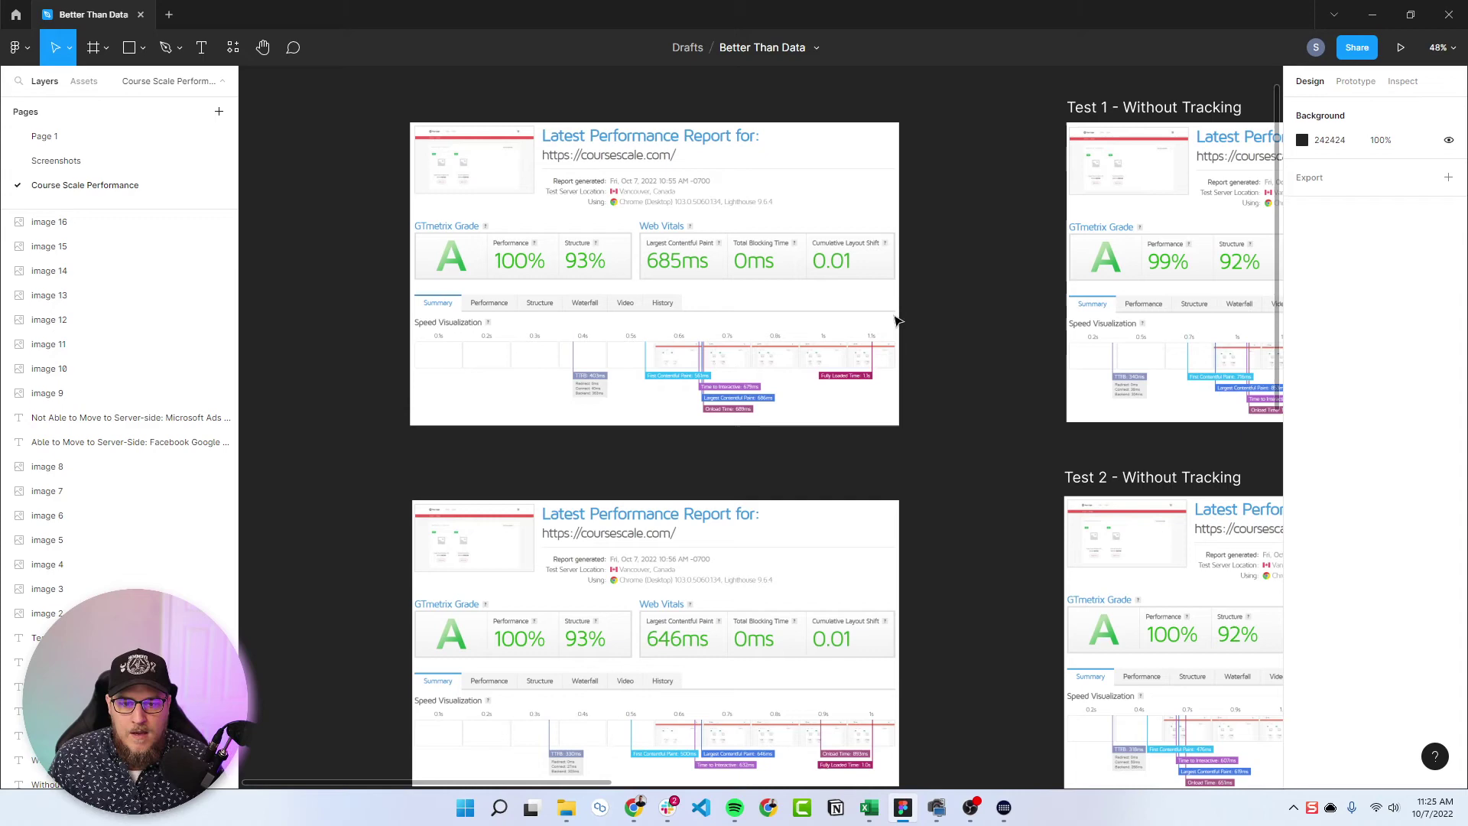
{"action": "scroll", "coordinate": [680, 272], "scroll_direction": "up", "scroll_amount": 5, "text": "ctrl"}
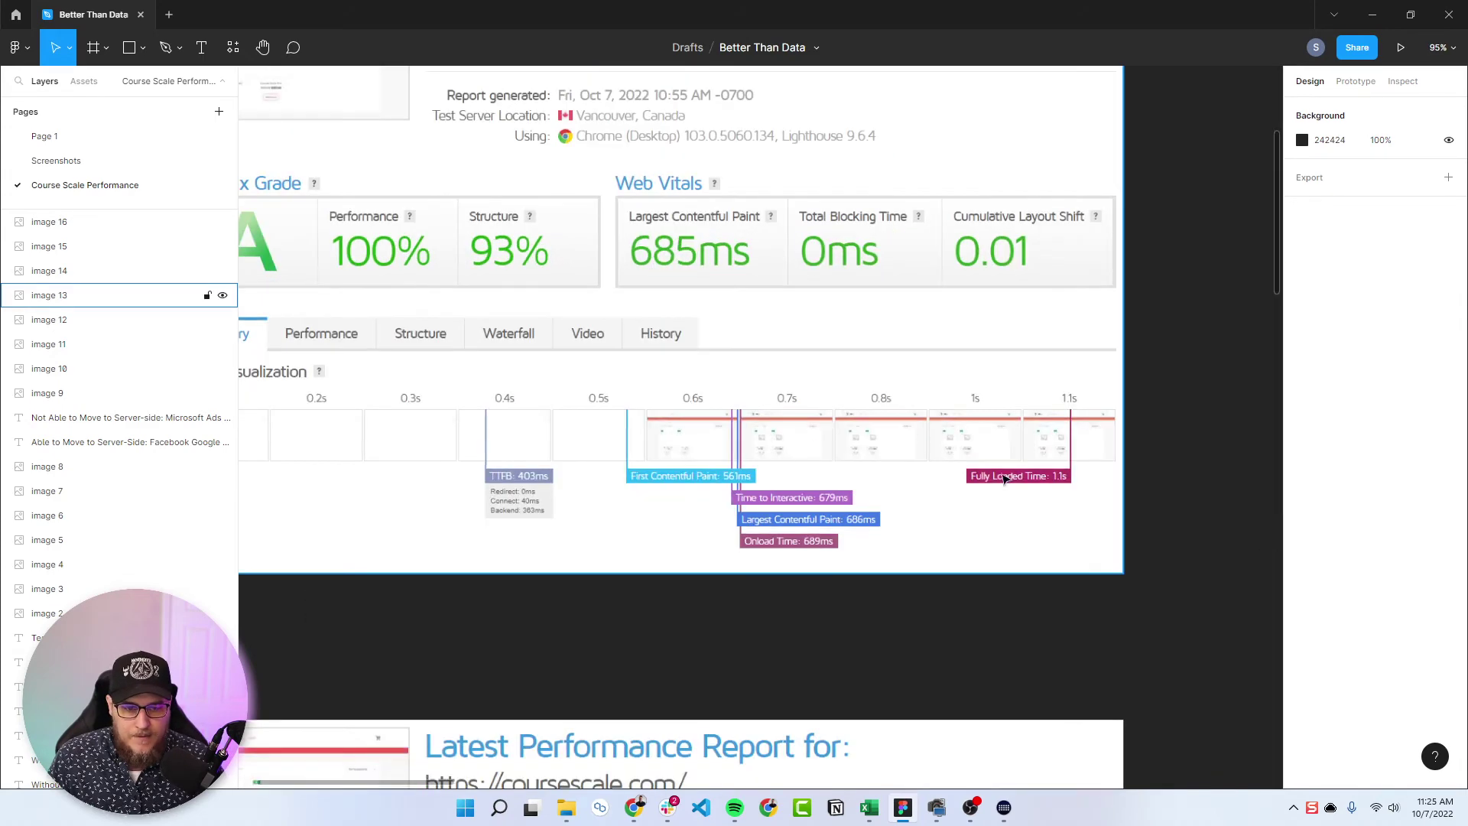
{"action": "scroll", "coordinate": [902, 604], "scroll_direction": "down", "scroll_amount": 2}
{"action": "scroll", "coordinate": [903, 604], "scroll_direction": "down", "scroll_amount": 8}
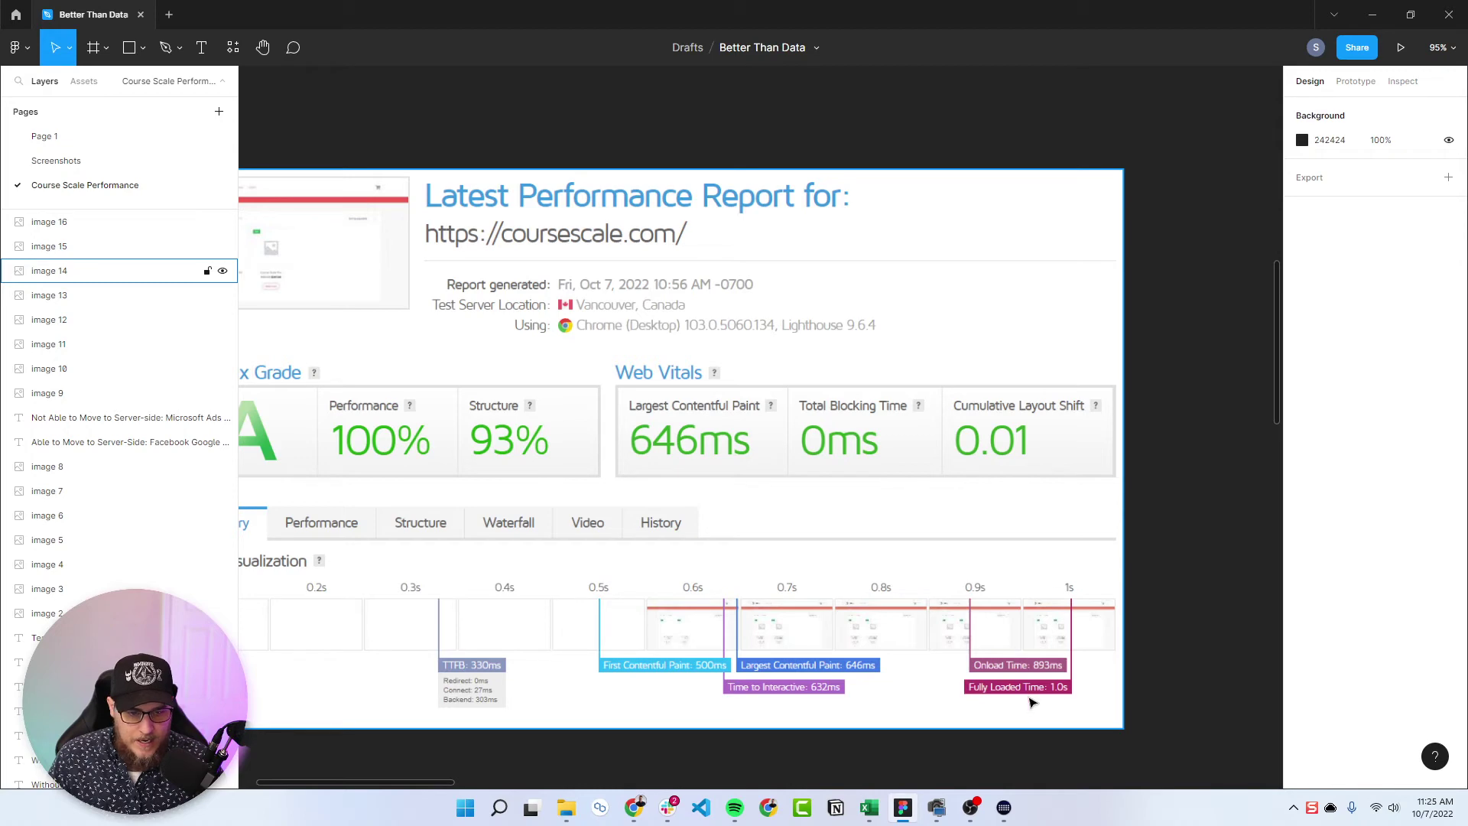
{"action": "scroll", "coordinate": [1070, 699], "scroll_direction": "down", "scroll_amount": 11}
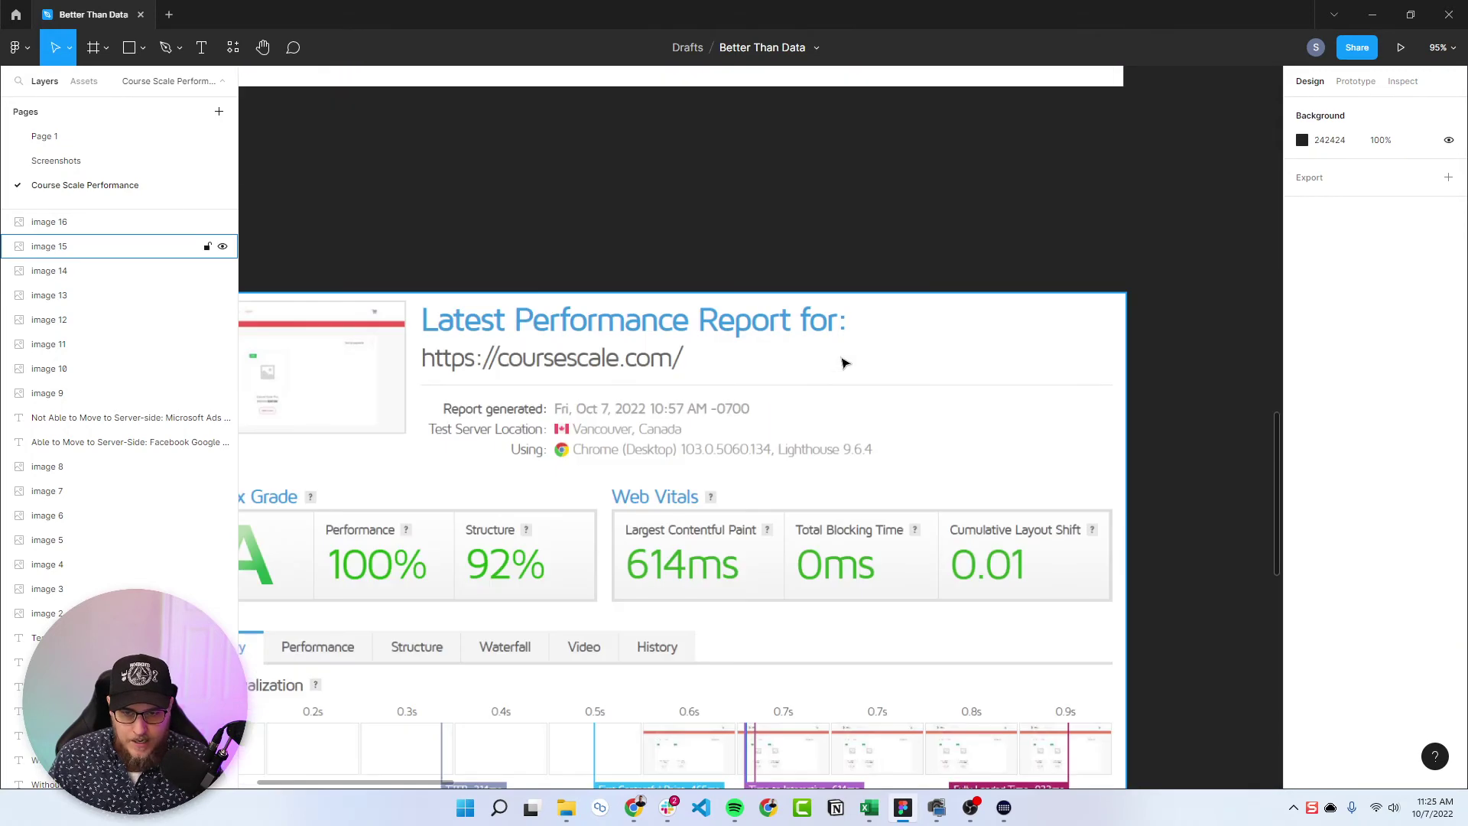
{"action": "scroll", "coordinate": [688, 512], "scroll_direction": "down", "scroll_amount": 3}
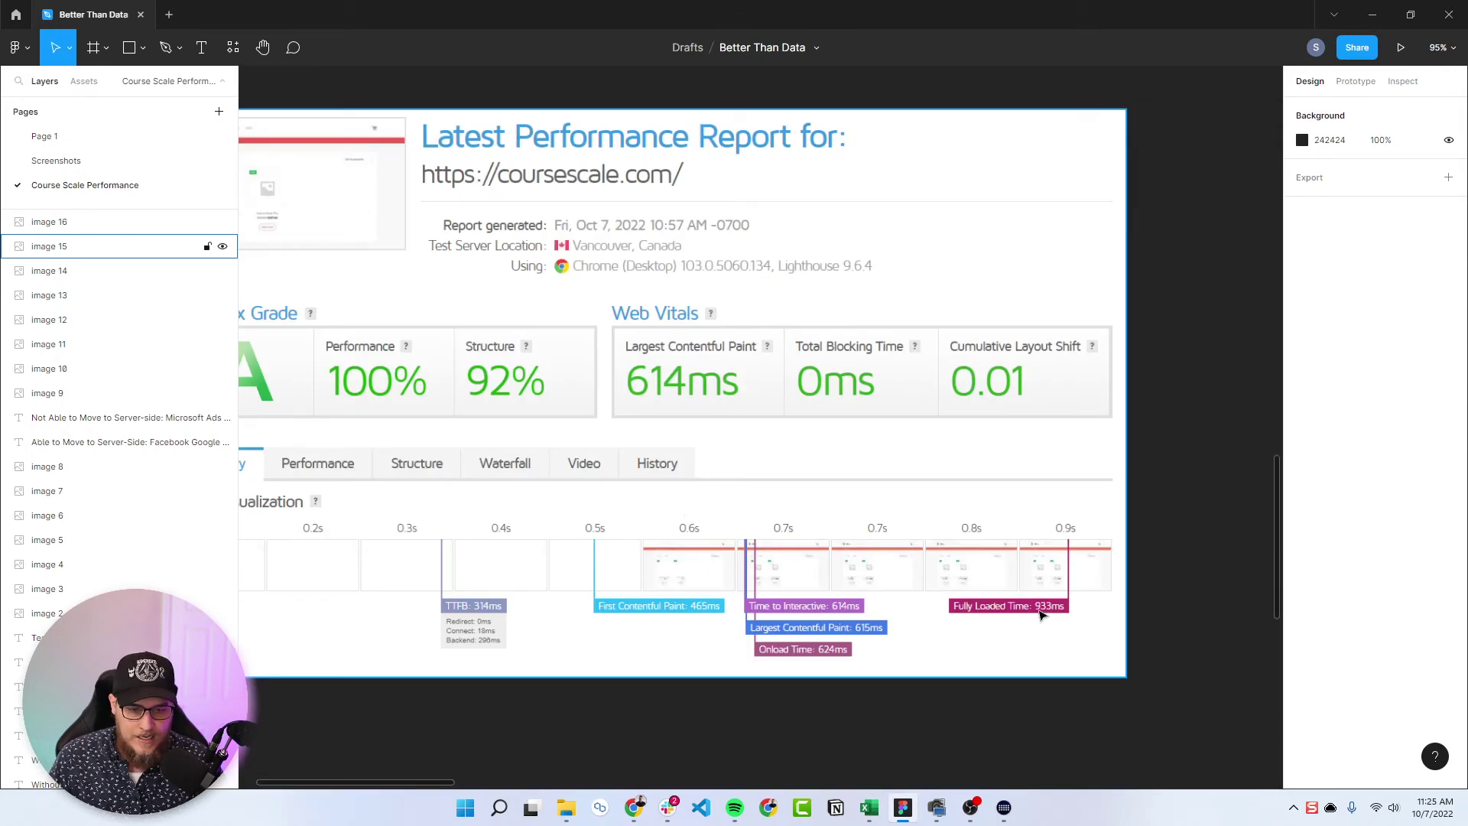
{"action": "scroll", "coordinate": [1048, 608], "scroll_direction": "down", "scroll_amount": 3}
{"action": "scroll", "coordinate": [1069, 555], "scroll_direction": "down", "scroll_amount": 10}
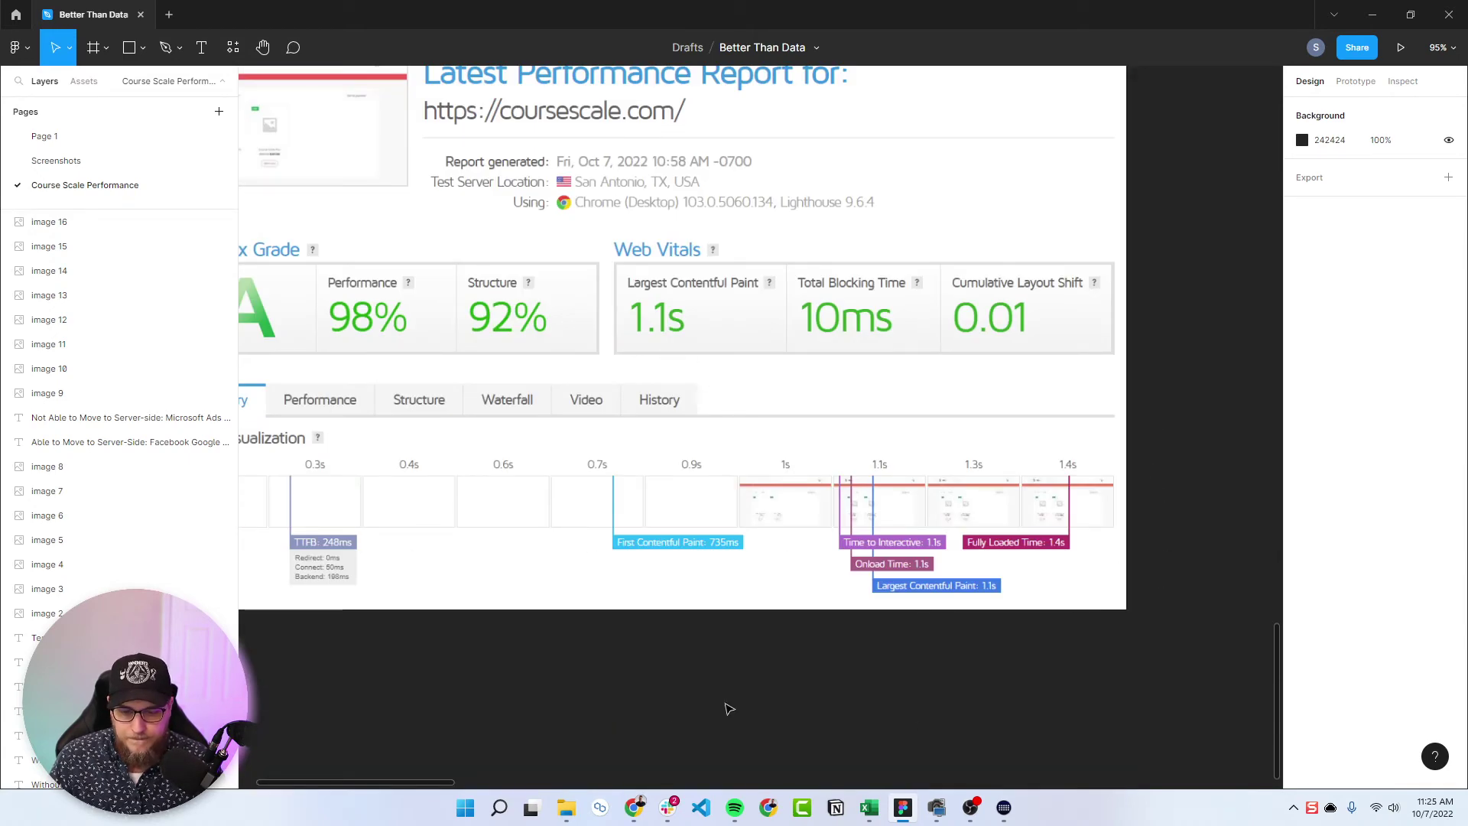
{"action": "mouse_move", "coordinate": [870, 809]}
{"action": "left_click", "coordinate": [930, 725]}
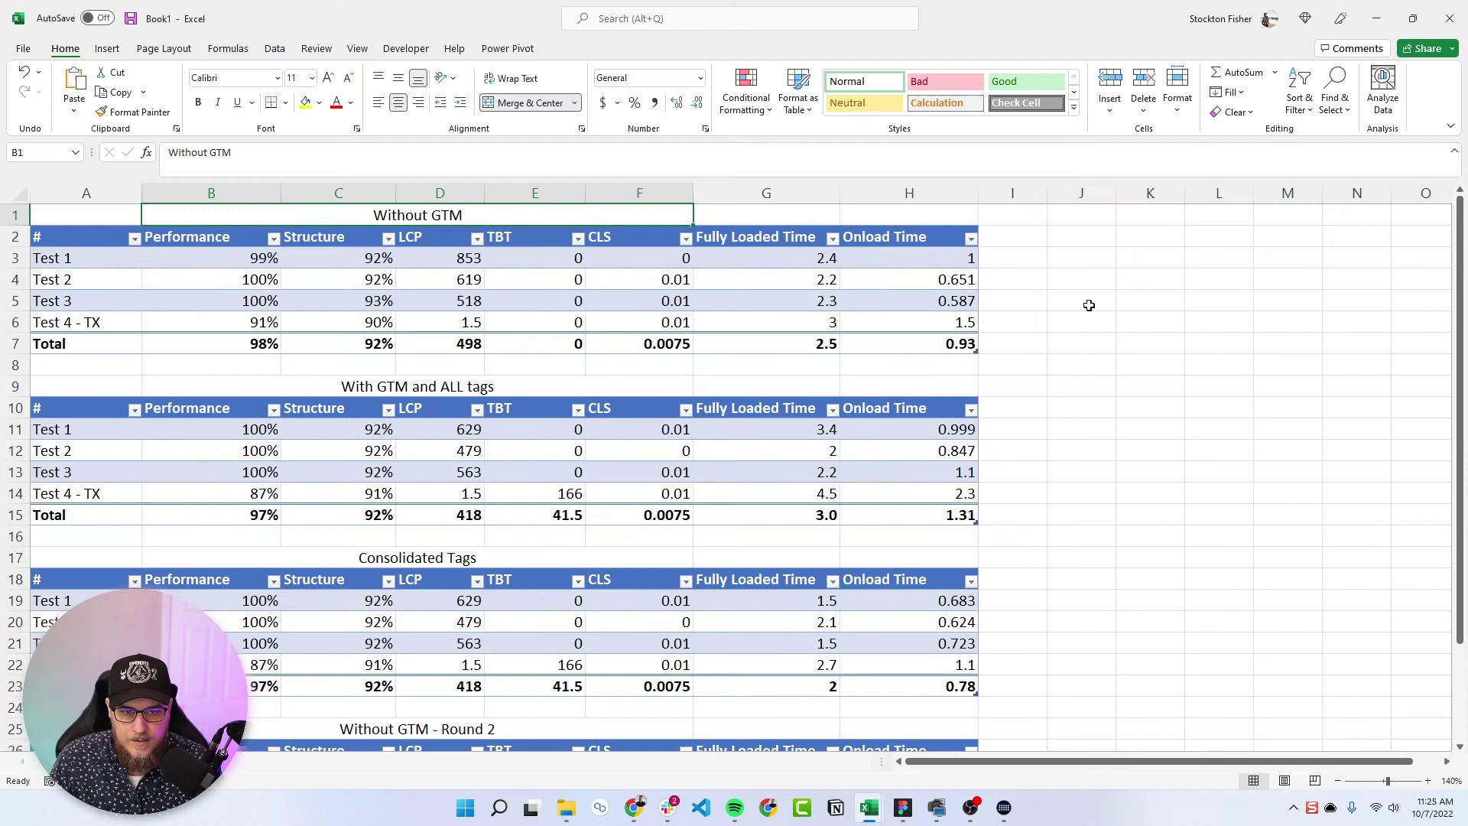
{"action": "left_click", "coordinate": [1064, 241]}
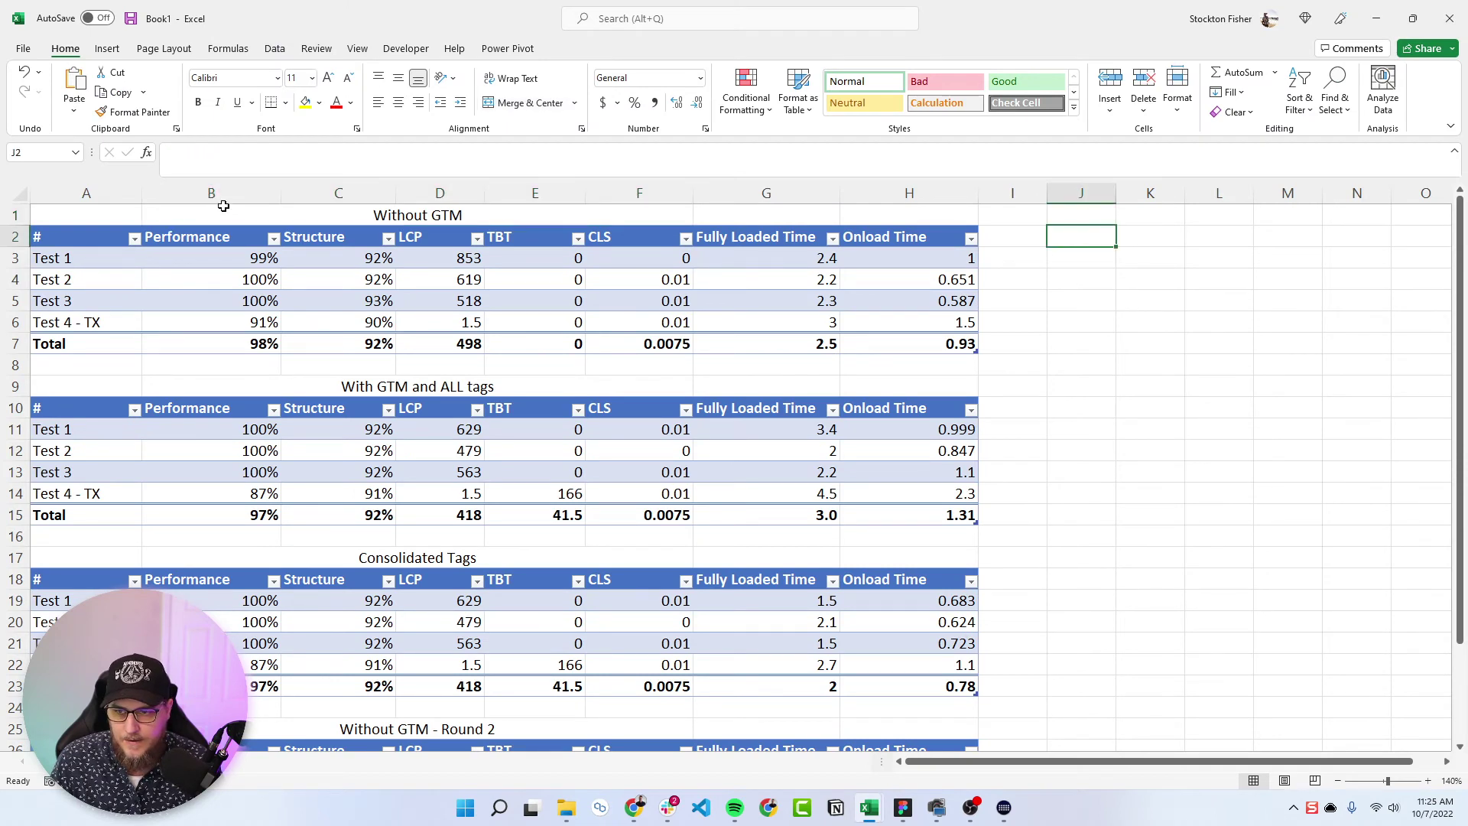
{"action": "left_click", "coordinate": [353, 208]}
{"action": "left_click", "coordinate": [103, 258]}
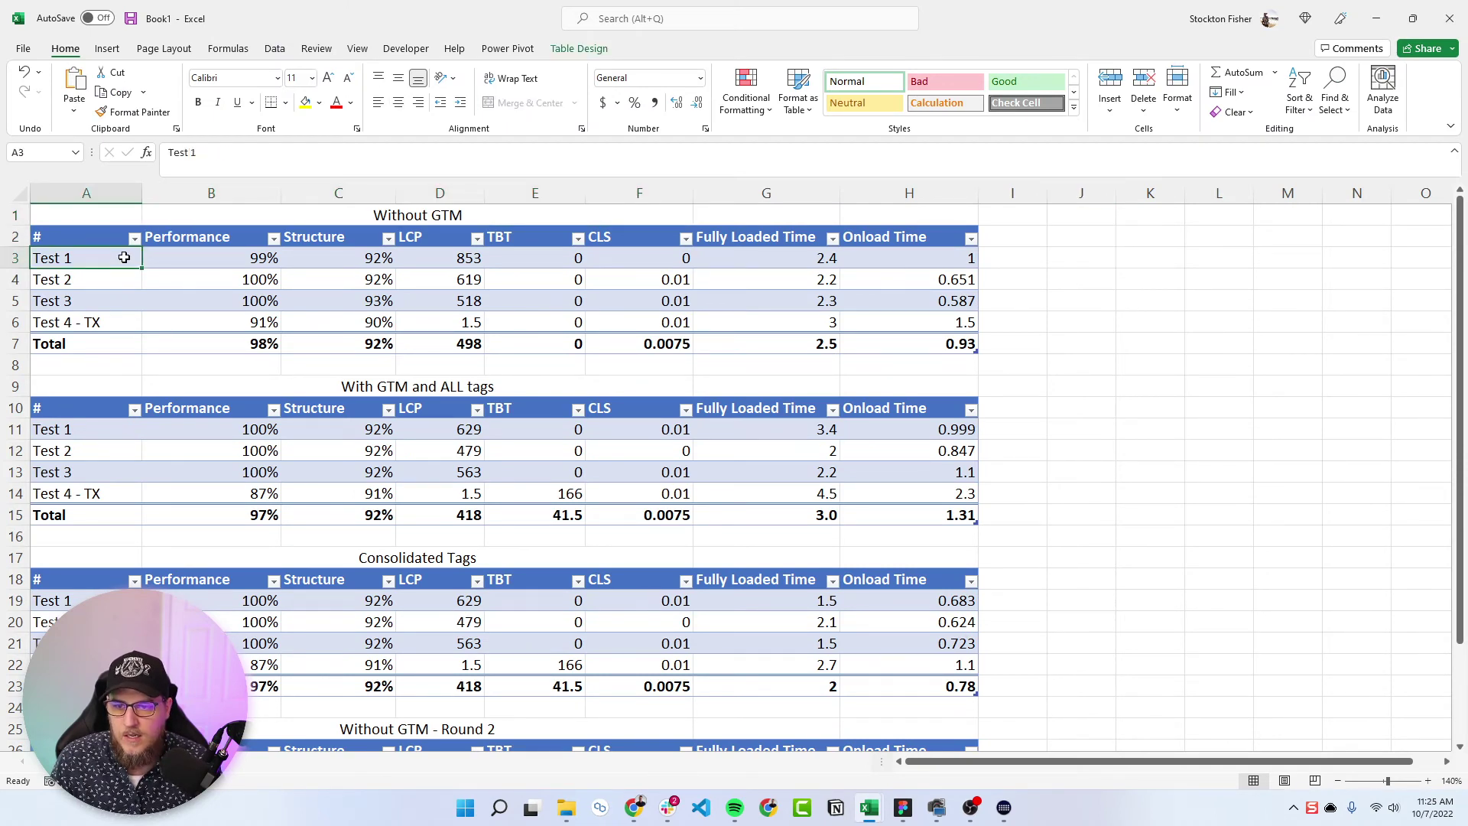
{"action": "left_click", "coordinate": [191, 258]}
{"action": "left_click_drag", "start_coordinate": [282, 264], "coordinate": [910, 331]}
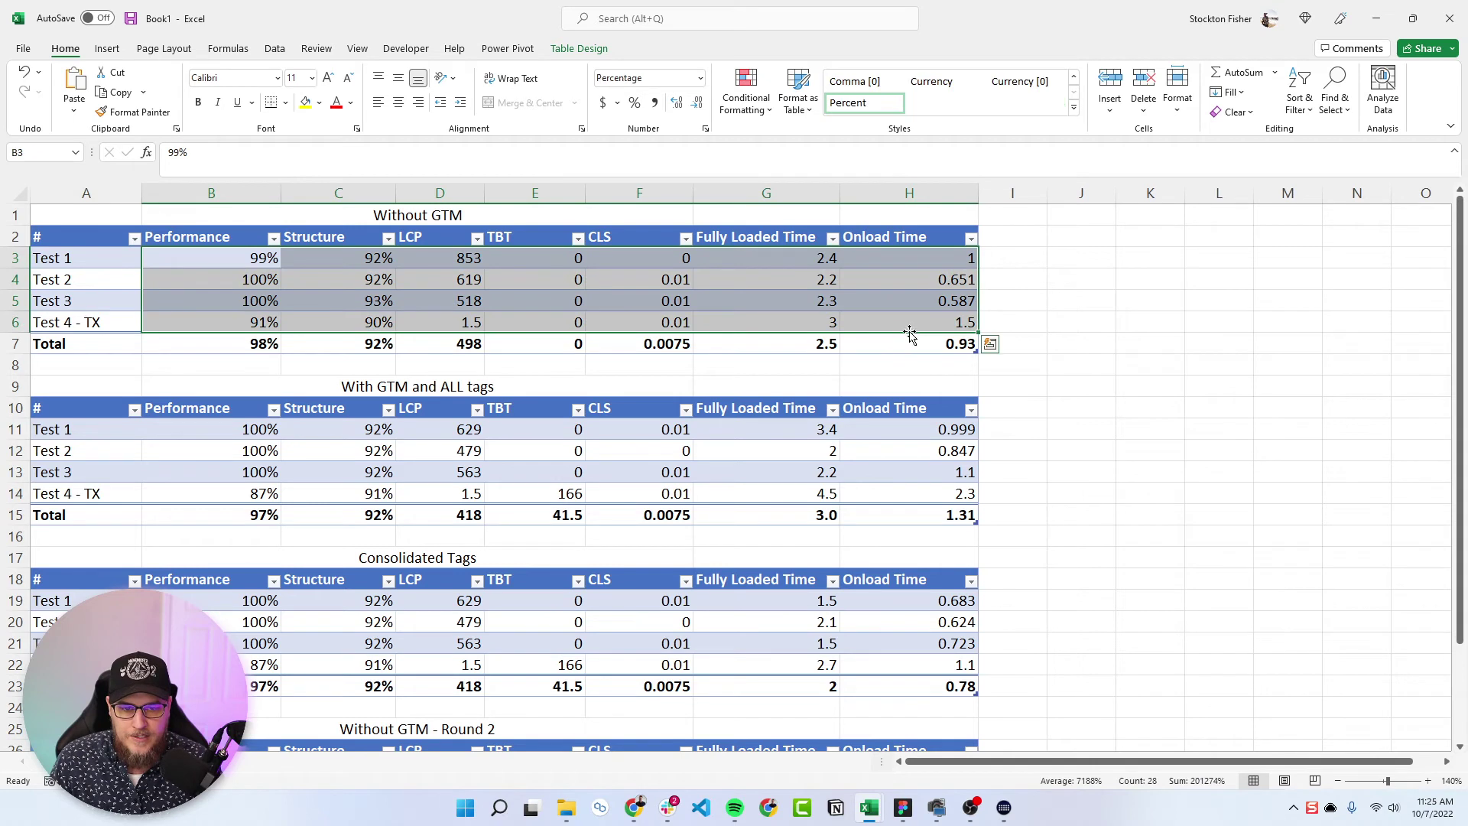
{"action": "left_click", "coordinate": [1082, 277]}
{"action": "left_click_drag", "start_coordinate": [800, 344], "coordinate": [887, 343]}
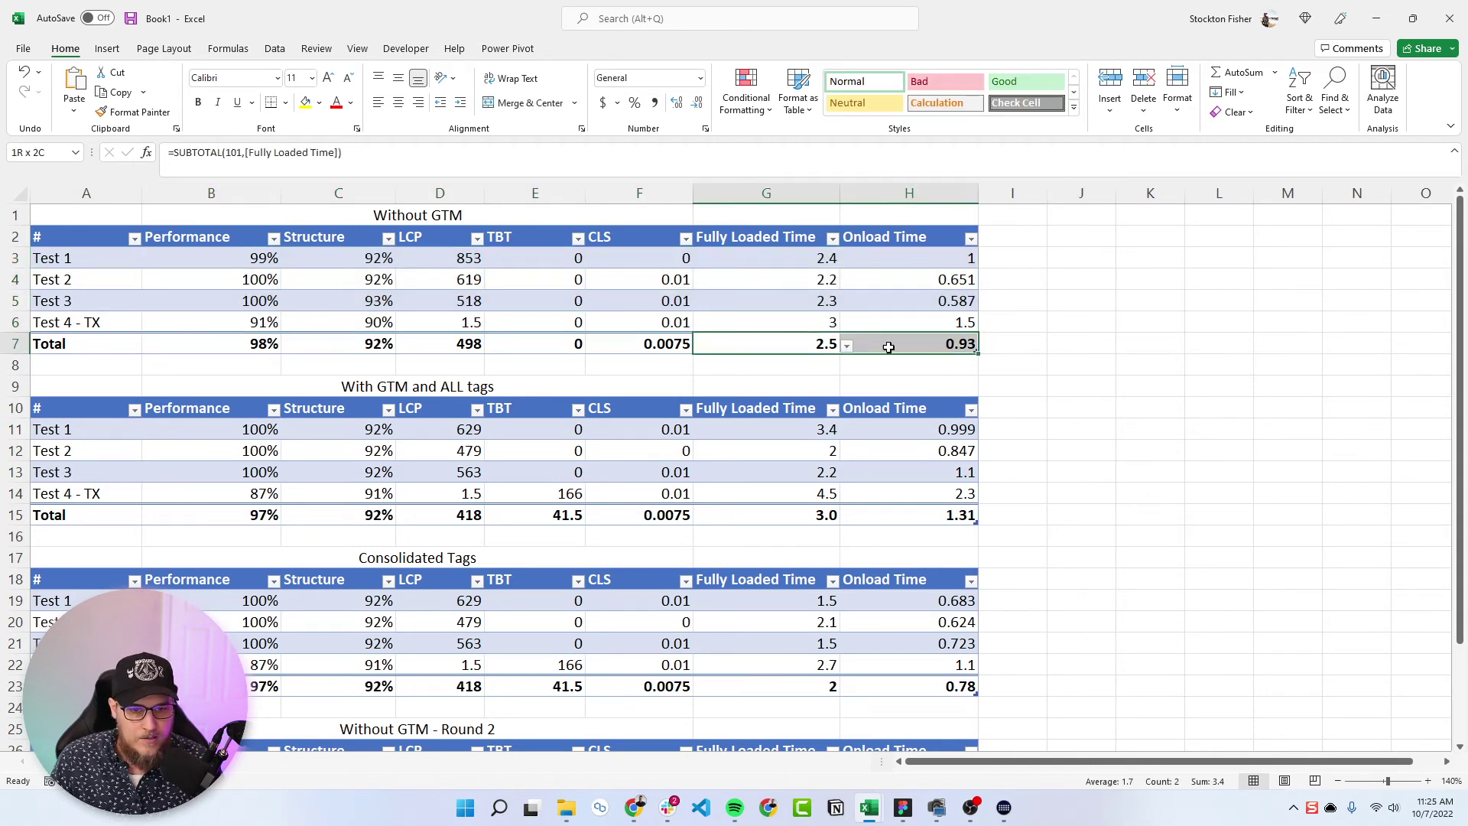
{"action": "left_click", "coordinate": [774, 348]}
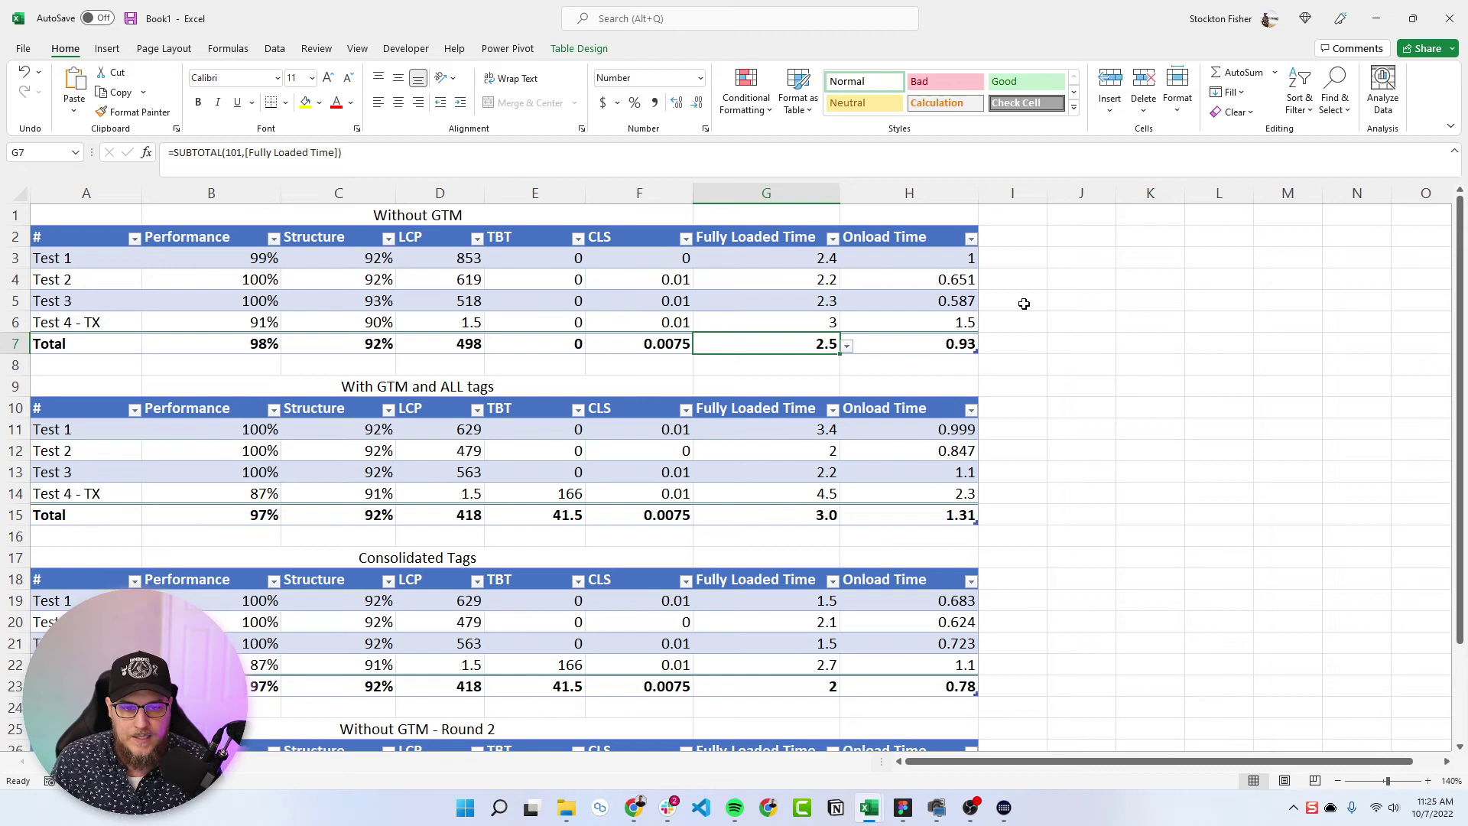
{"action": "left_click", "coordinate": [405, 387]}
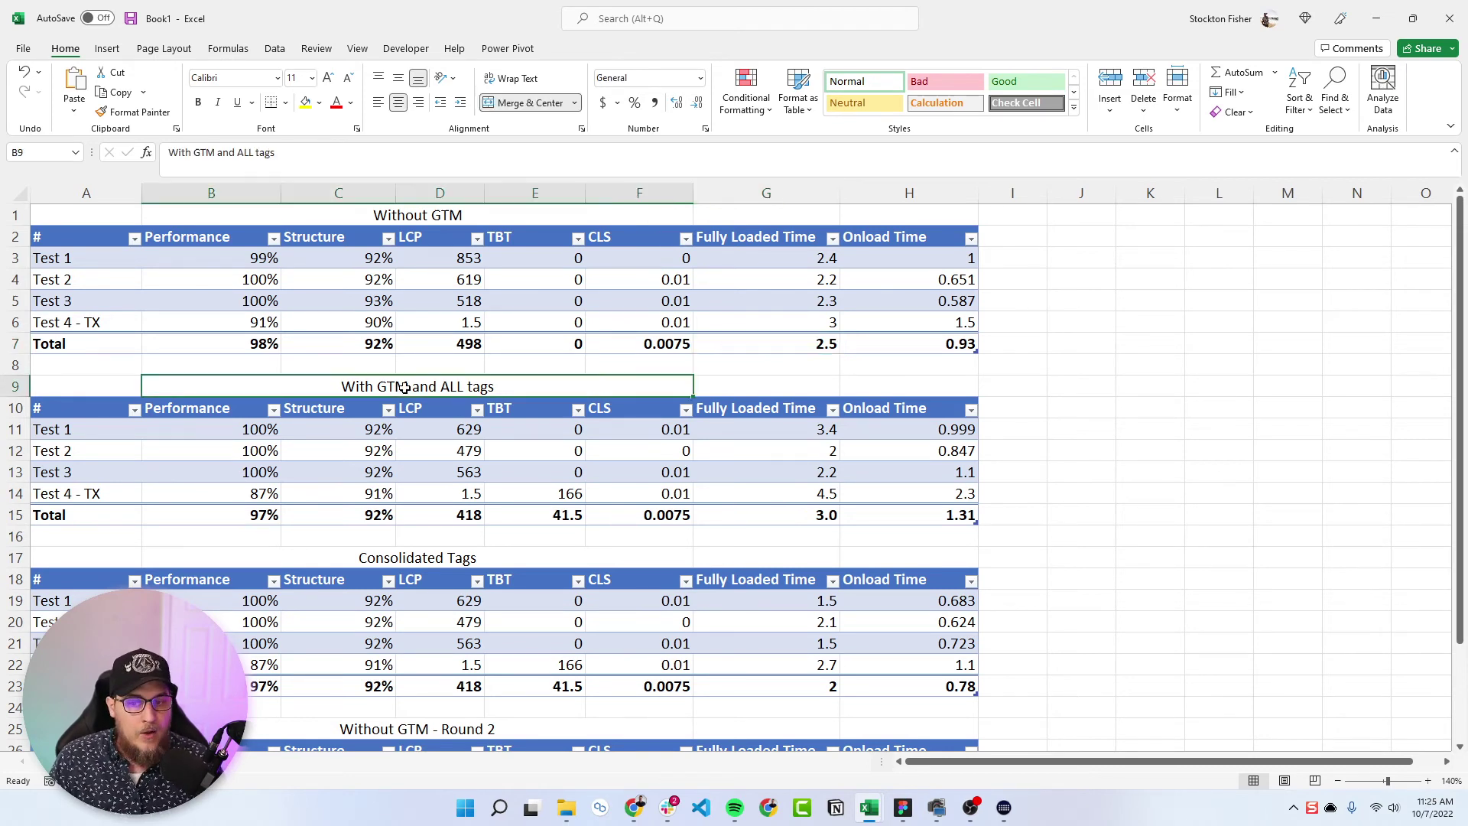
{"action": "left_click", "coordinate": [765, 519]}
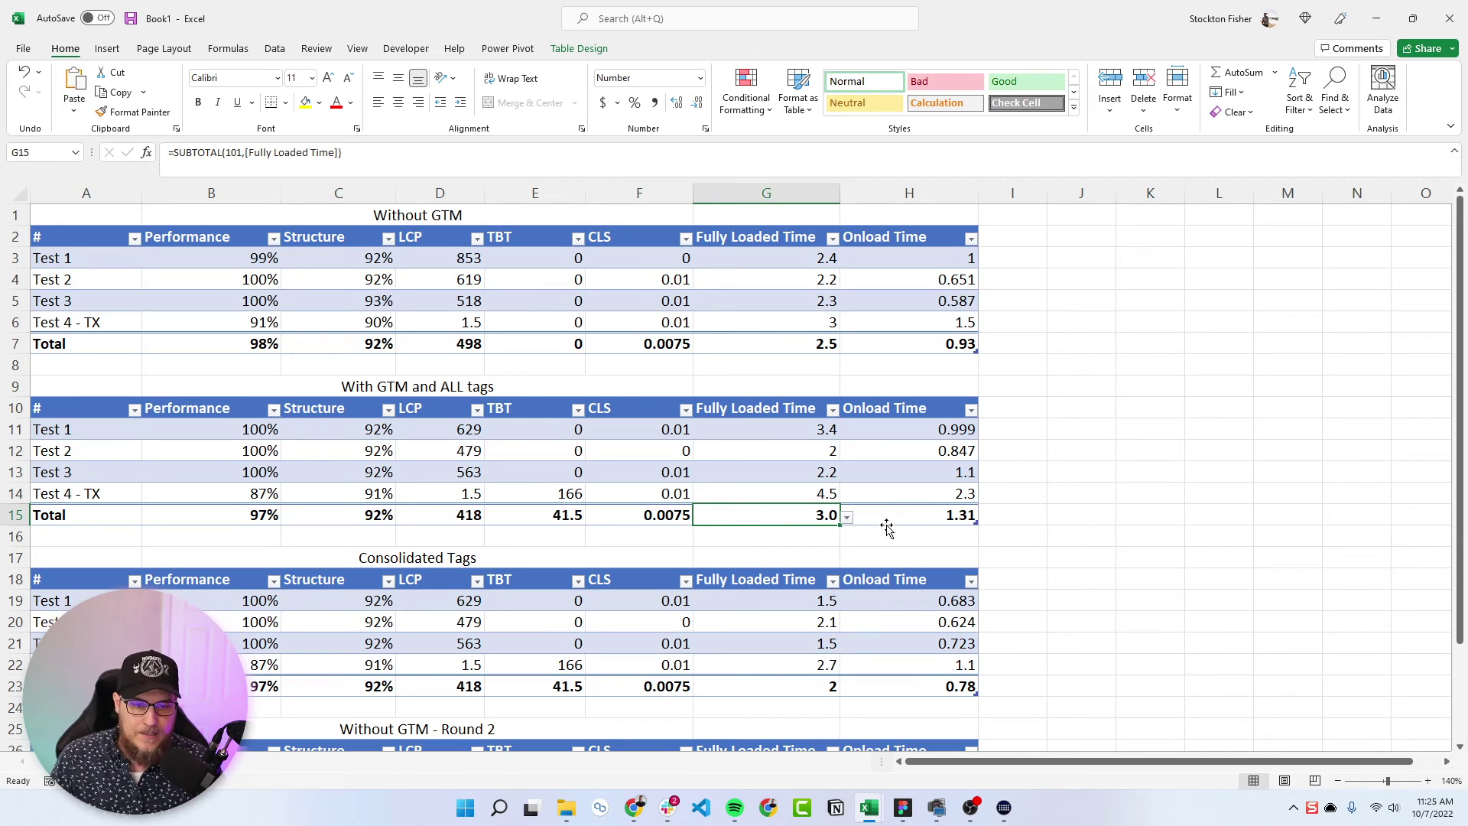
{"action": "left_click", "coordinate": [911, 514]}
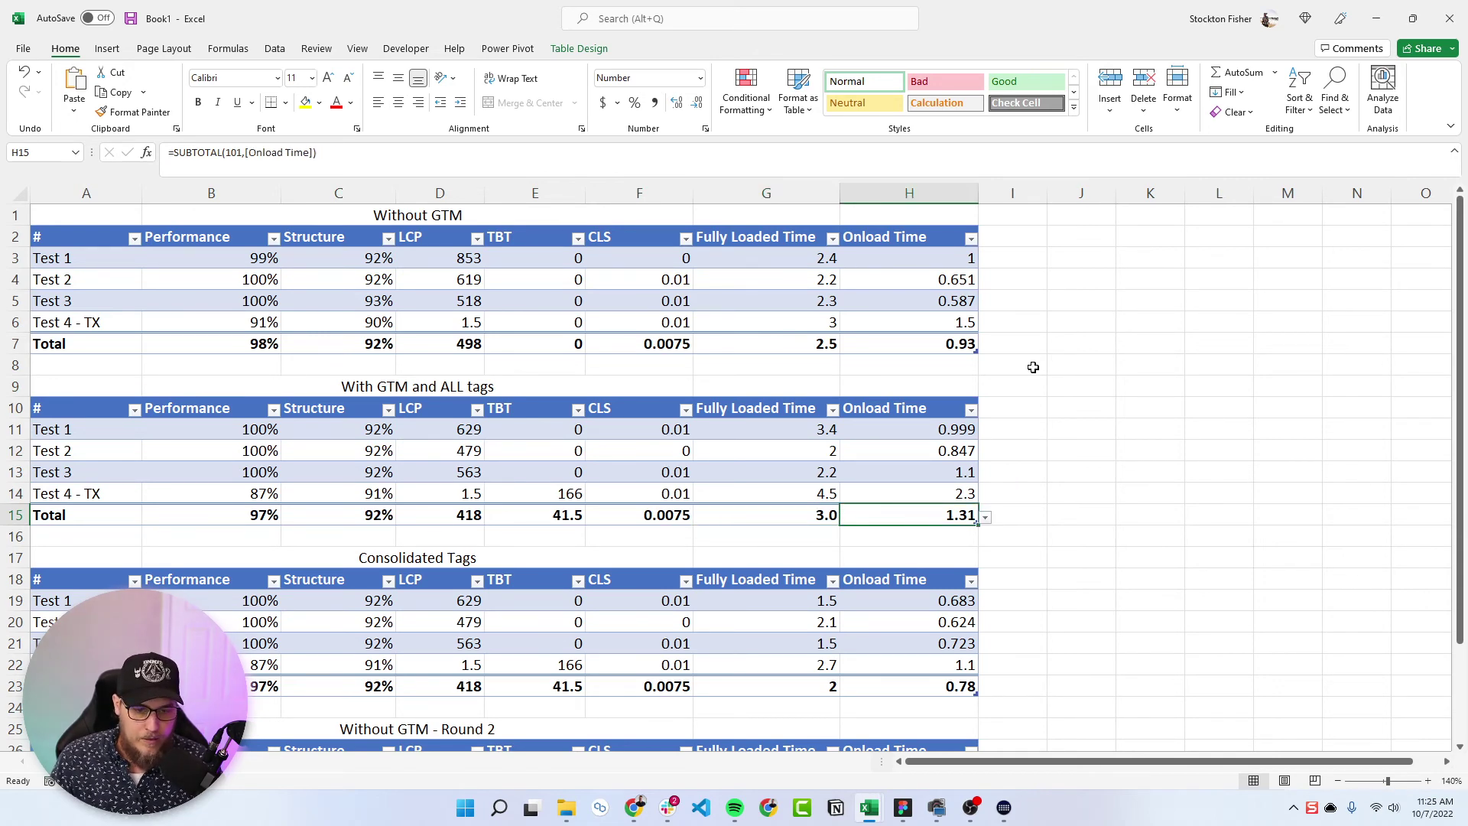
{"action": "scroll", "coordinate": [1033, 367], "scroll_direction": "down", "scroll_amount": 7}
{"action": "scroll", "coordinate": [1032, 360], "scroll_direction": "up", "scroll_amount": 3}
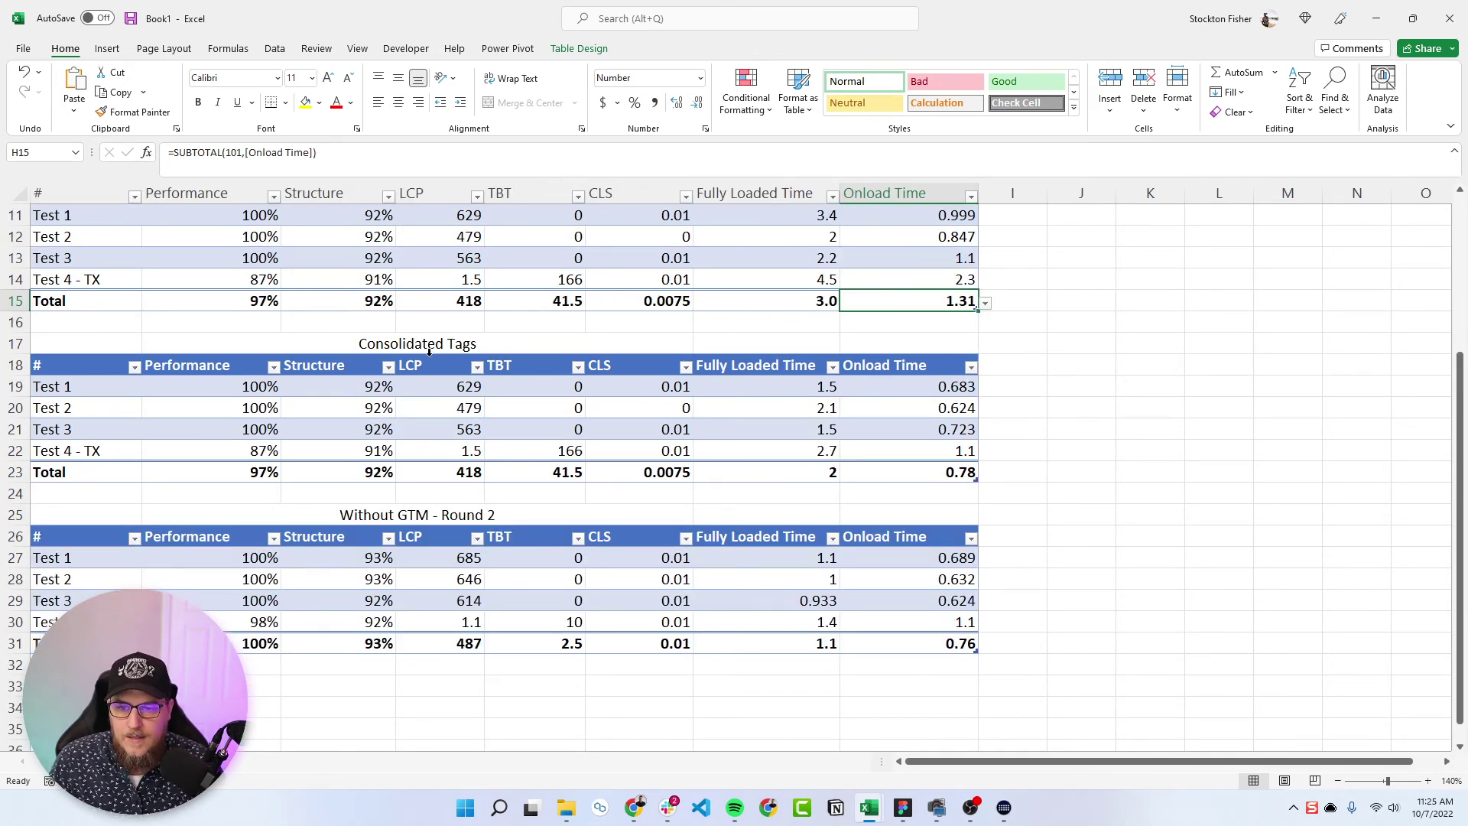
{"action": "scroll", "coordinate": [1079, 412], "scroll_direction": "up", "scroll_amount": 3}
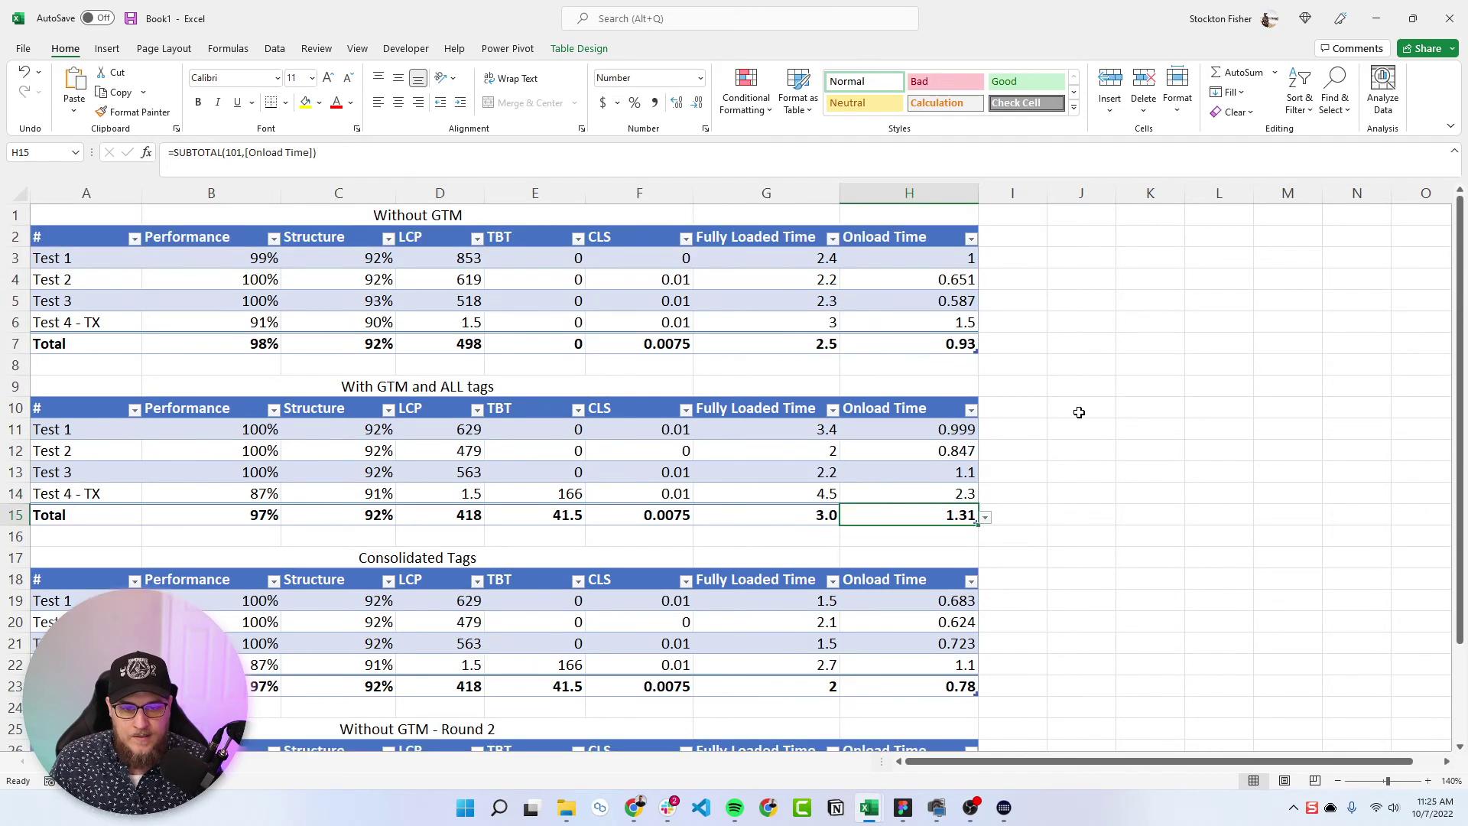
{"action": "scroll", "coordinate": [1079, 412], "scroll_direction": "down", "scroll_amount": 3}
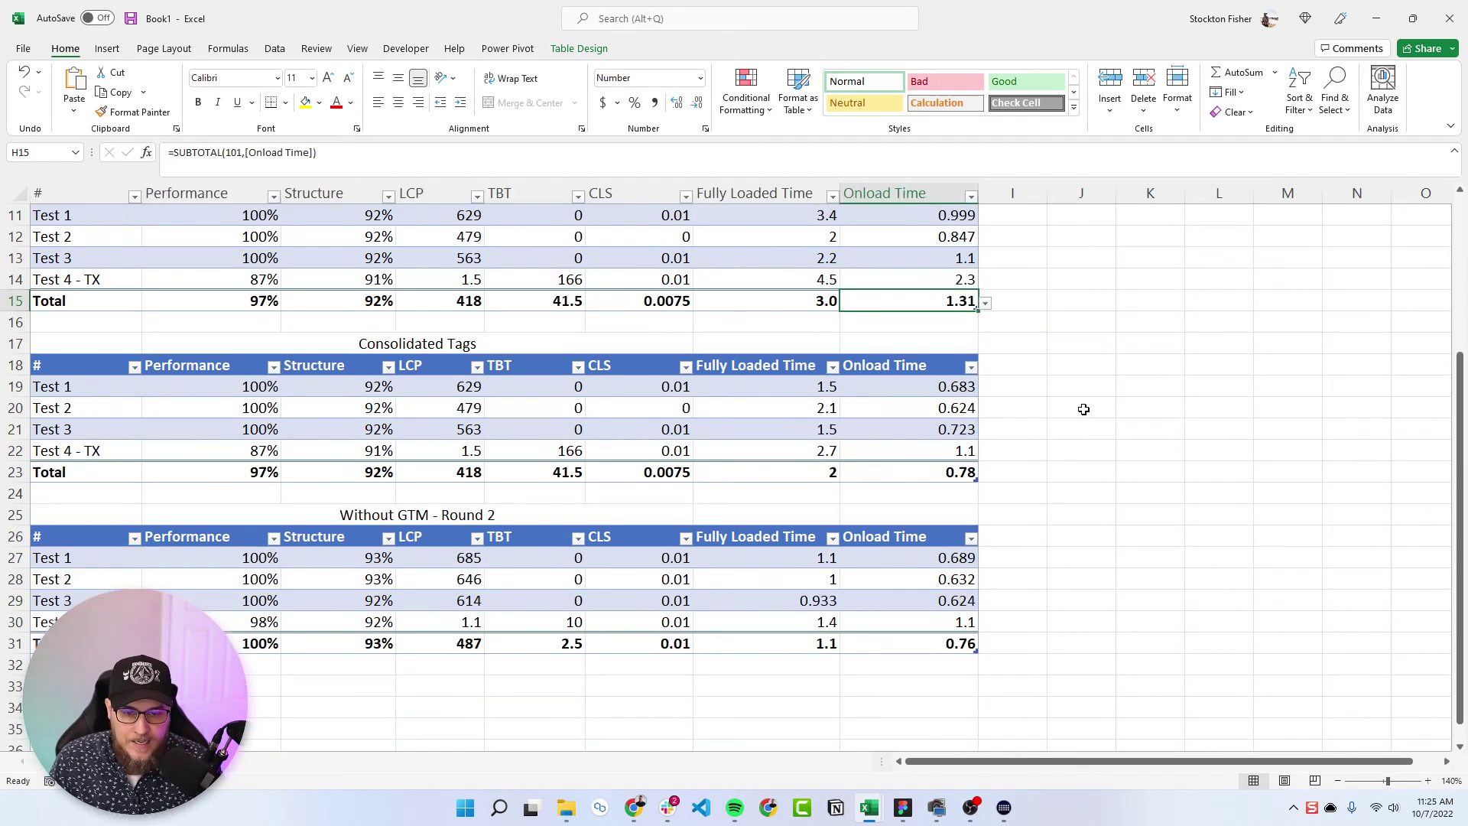
{"action": "left_click", "coordinate": [810, 470]}
{"action": "left_click", "coordinate": [928, 479]}
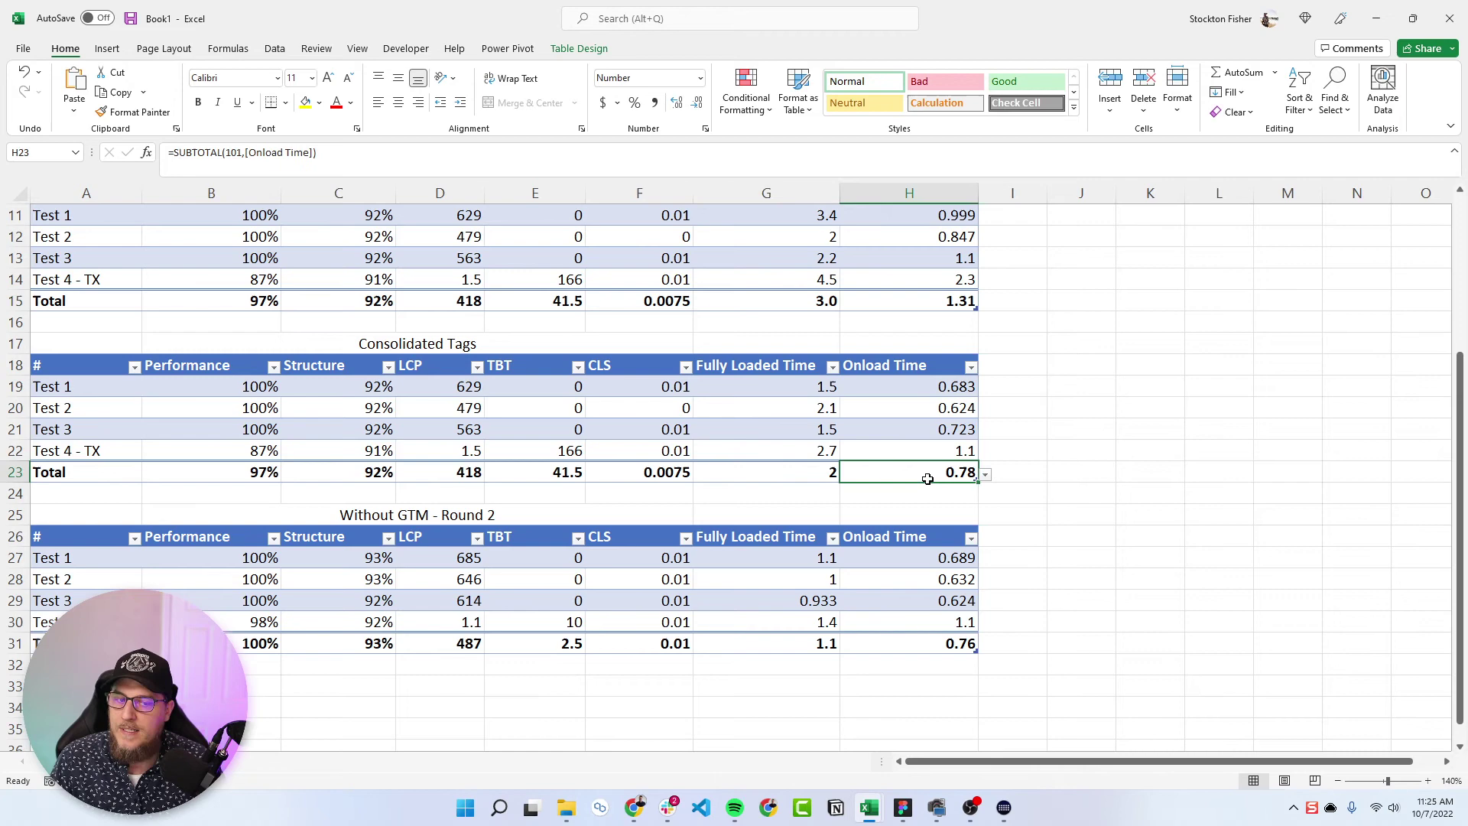
{"action": "scroll", "coordinate": [764, 332], "scroll_direction": "up", "scroll_amount": 3}
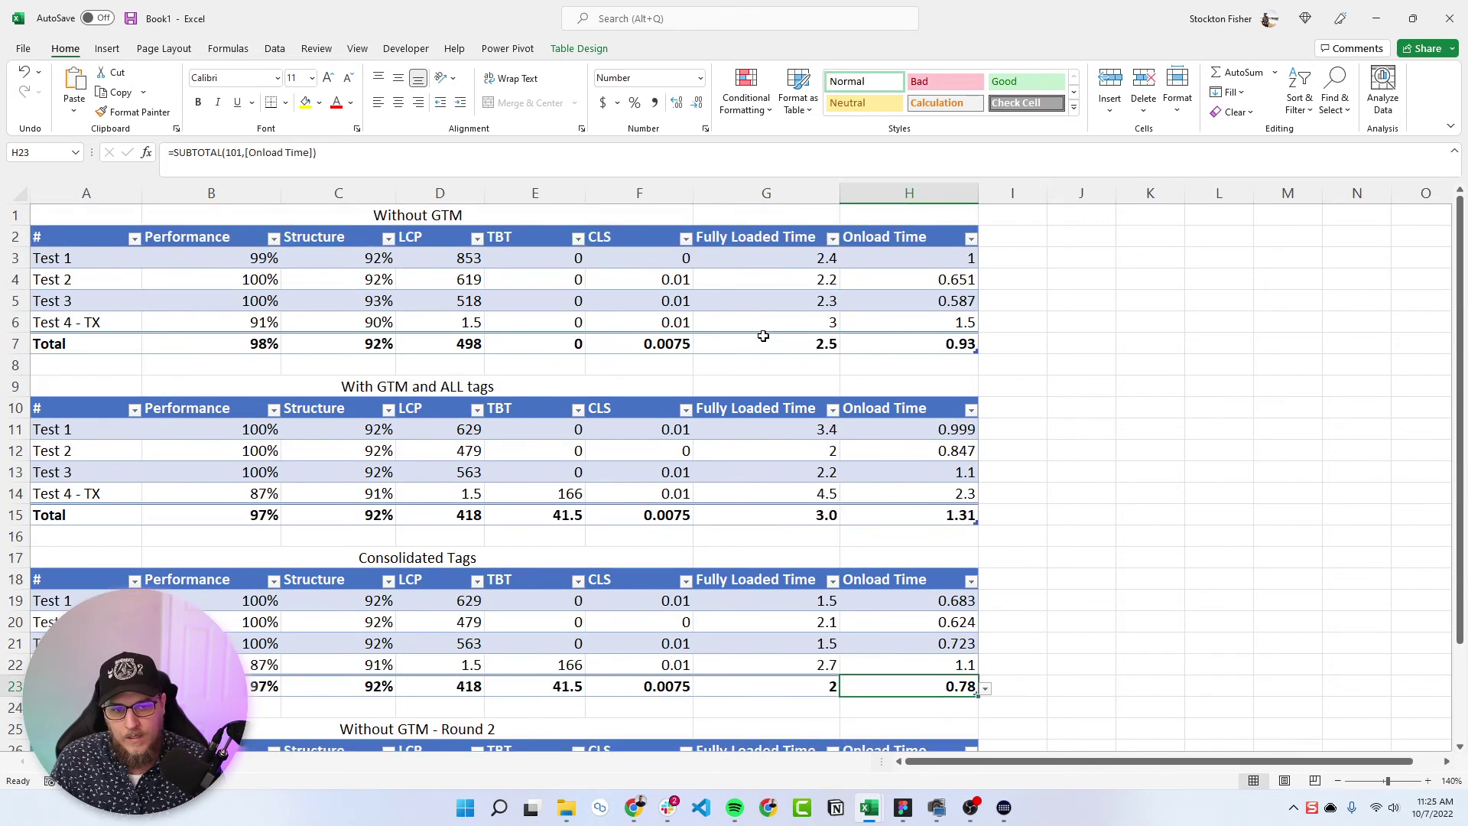
{"action": "scroll", "coordinate": [787, 499], "scroll_direction": "down", "scroll_amount": 3}
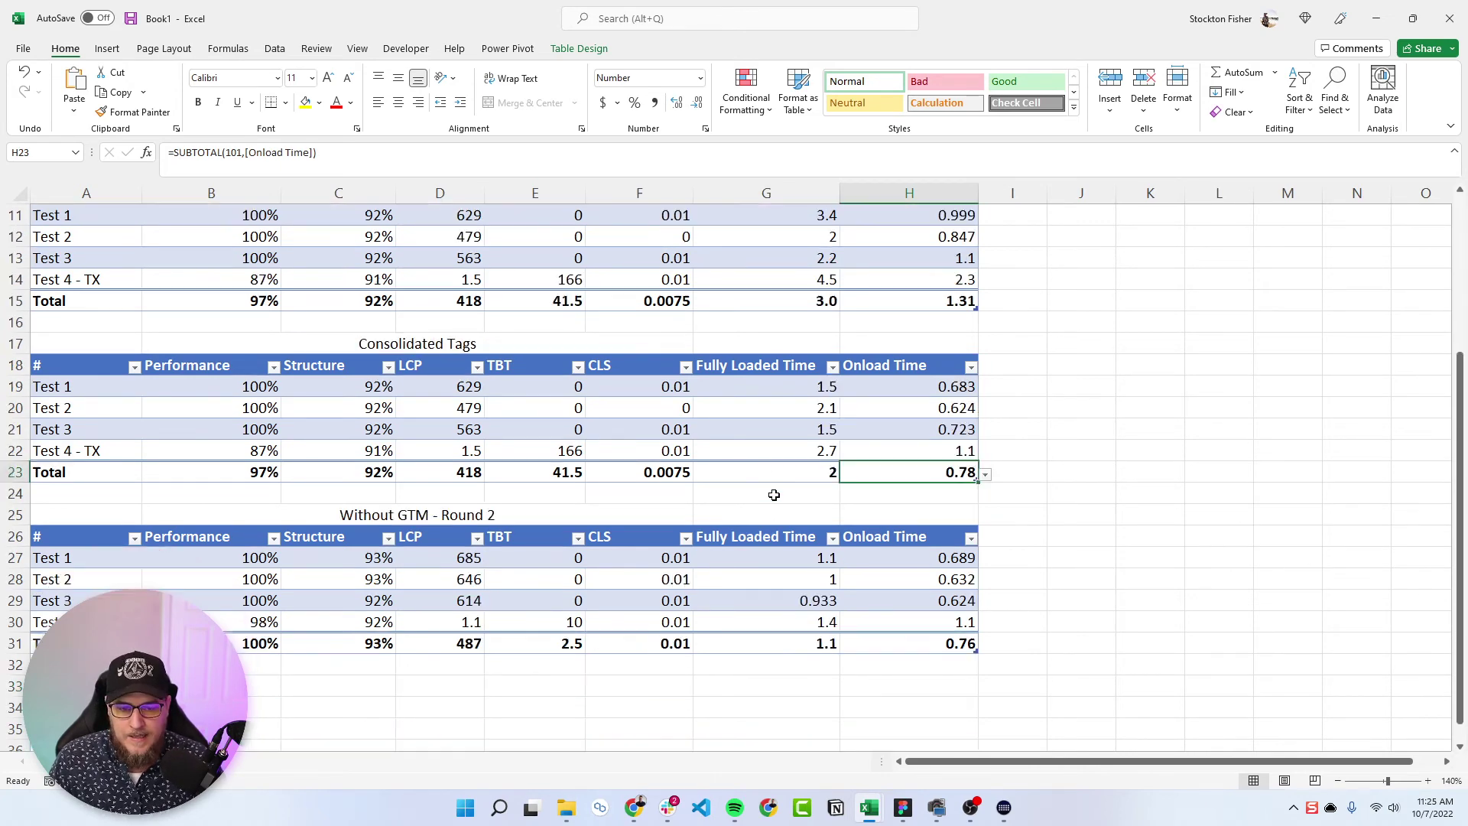
{"action": "left_click", "coordinate": [805, 304]}
{"action": "scroll", "coordinate": [812, 357], "scroll_direction": "up", "scroll_amount": 3}
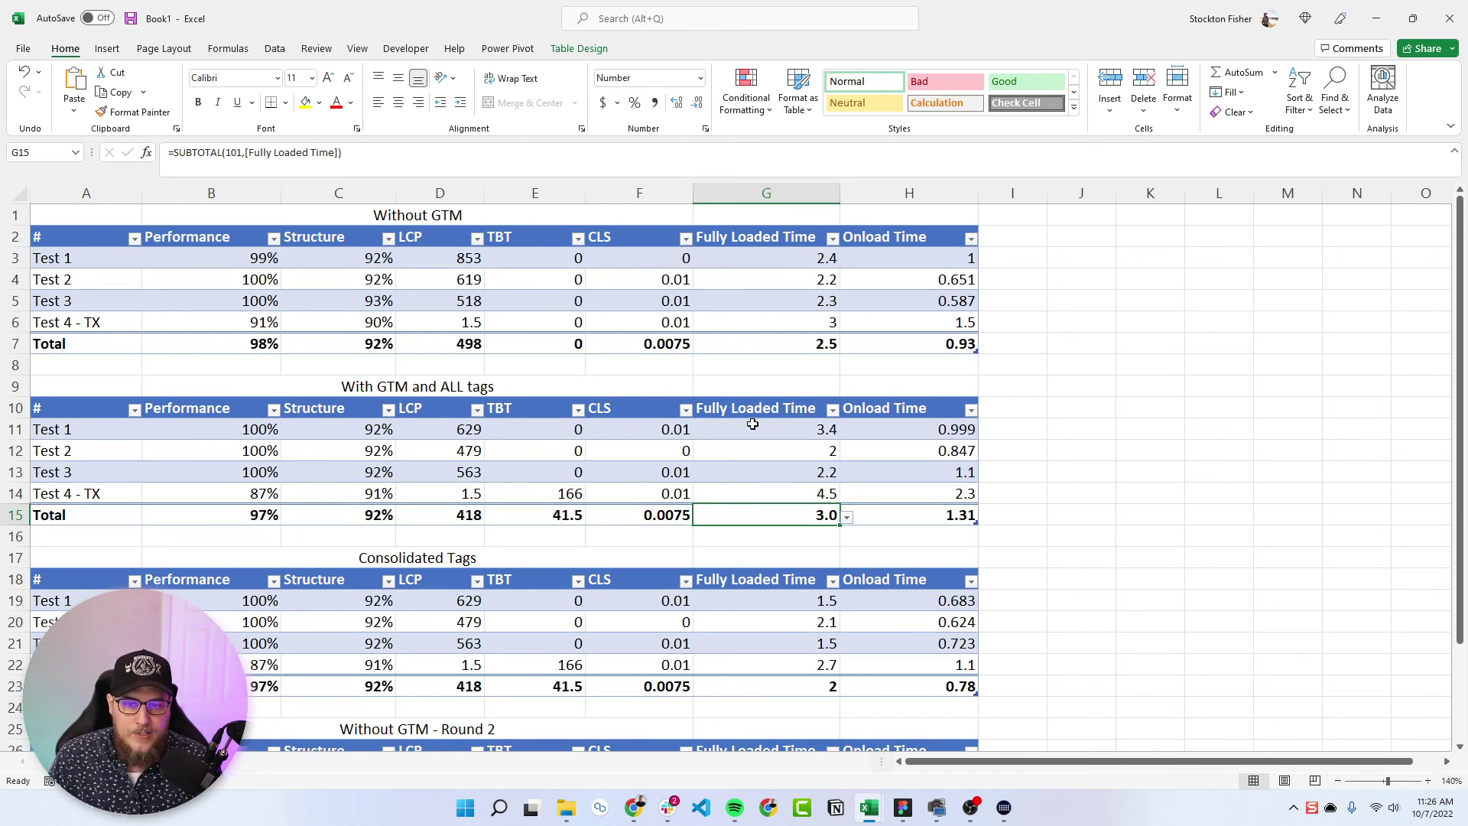
{"action": "left_click", "coordinate": [399, 389]}
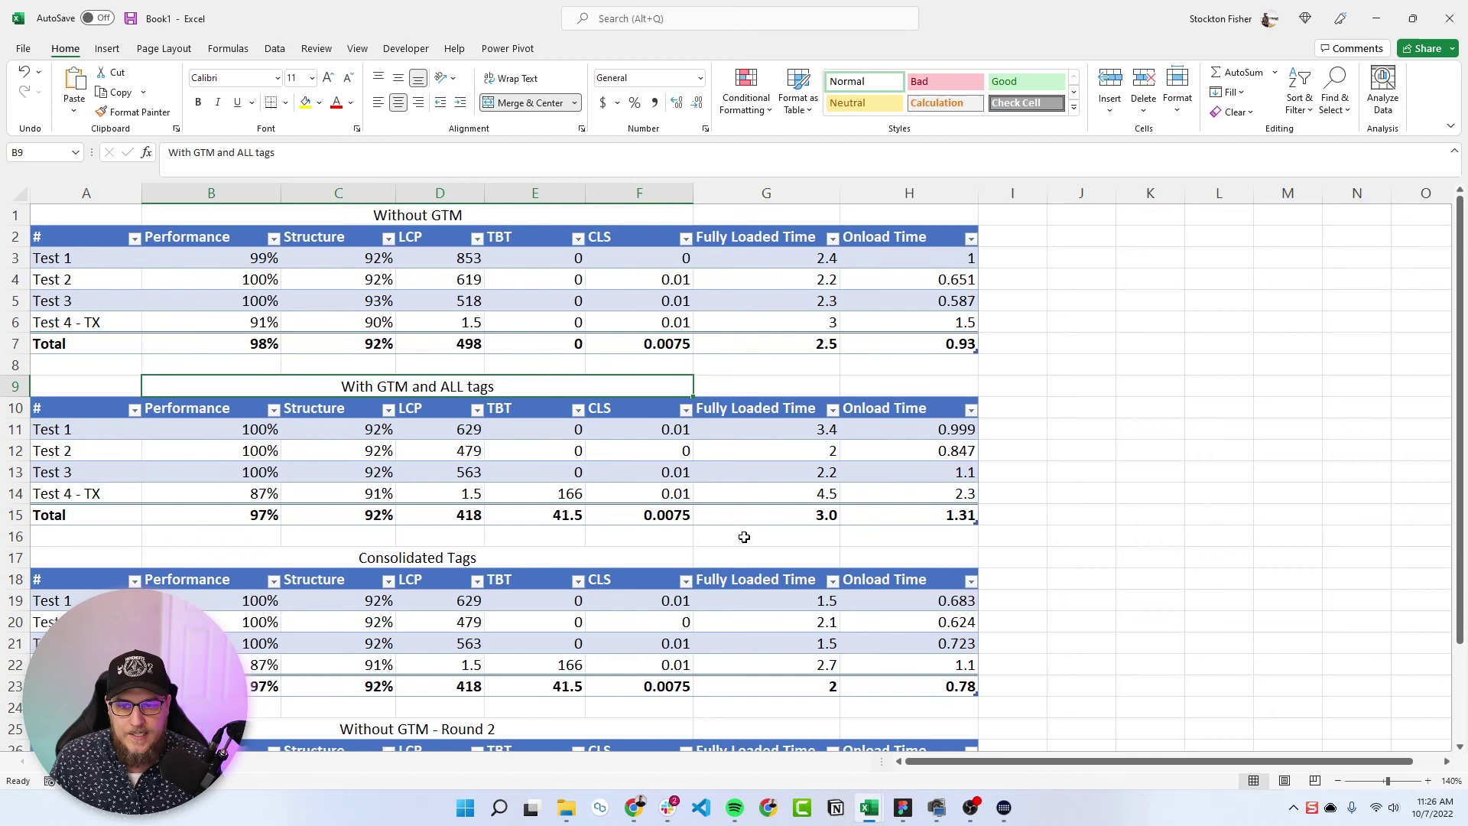
{"action": "scroll", "coordinate": [744, 538], "scroll_direction": "down", "scroll_amount": 3}
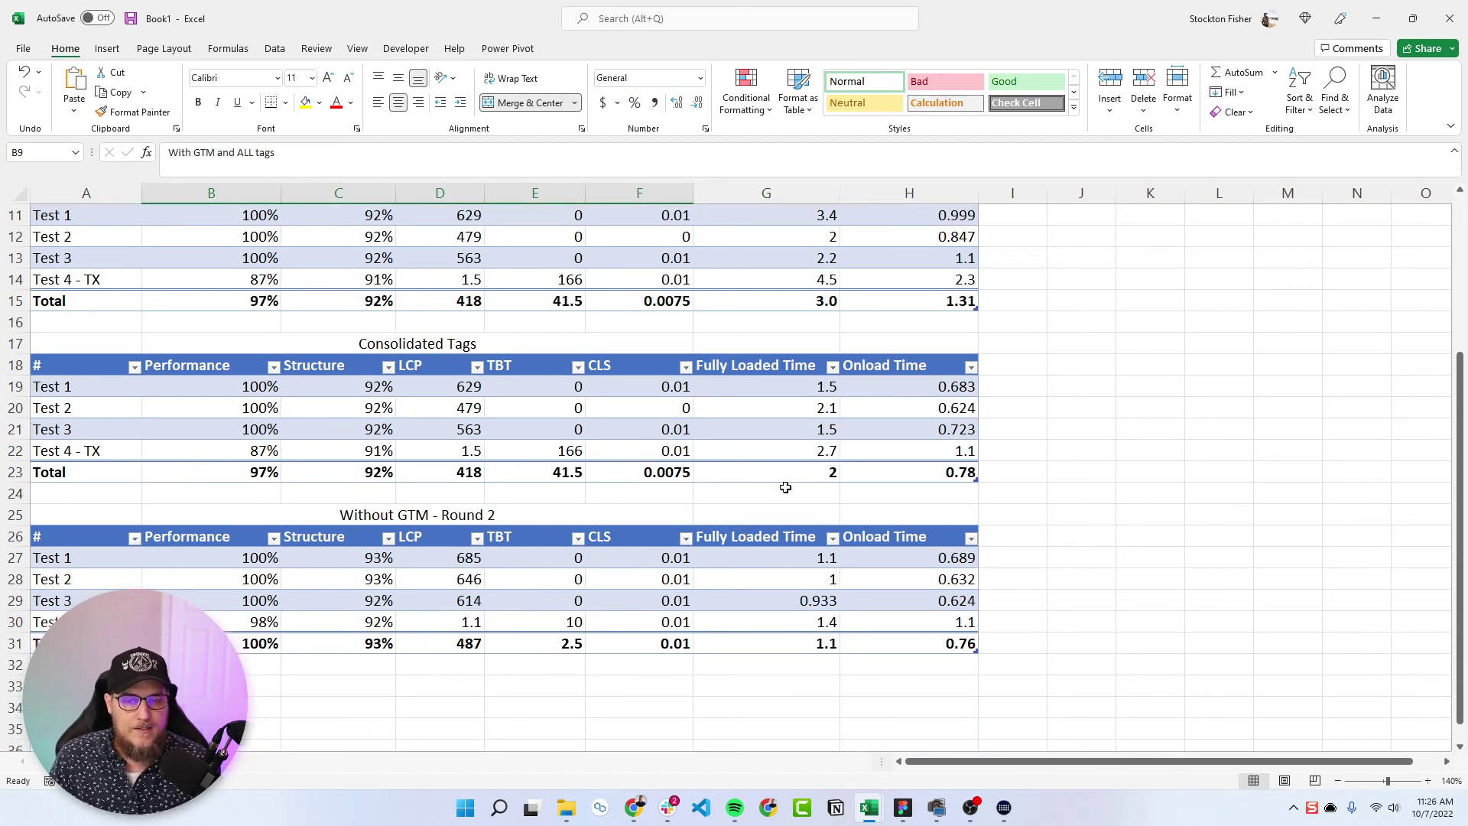
{"action": "scroll", "coordinate": [868, 493], "scroll_direction": "up", "scroll_amount": 3}
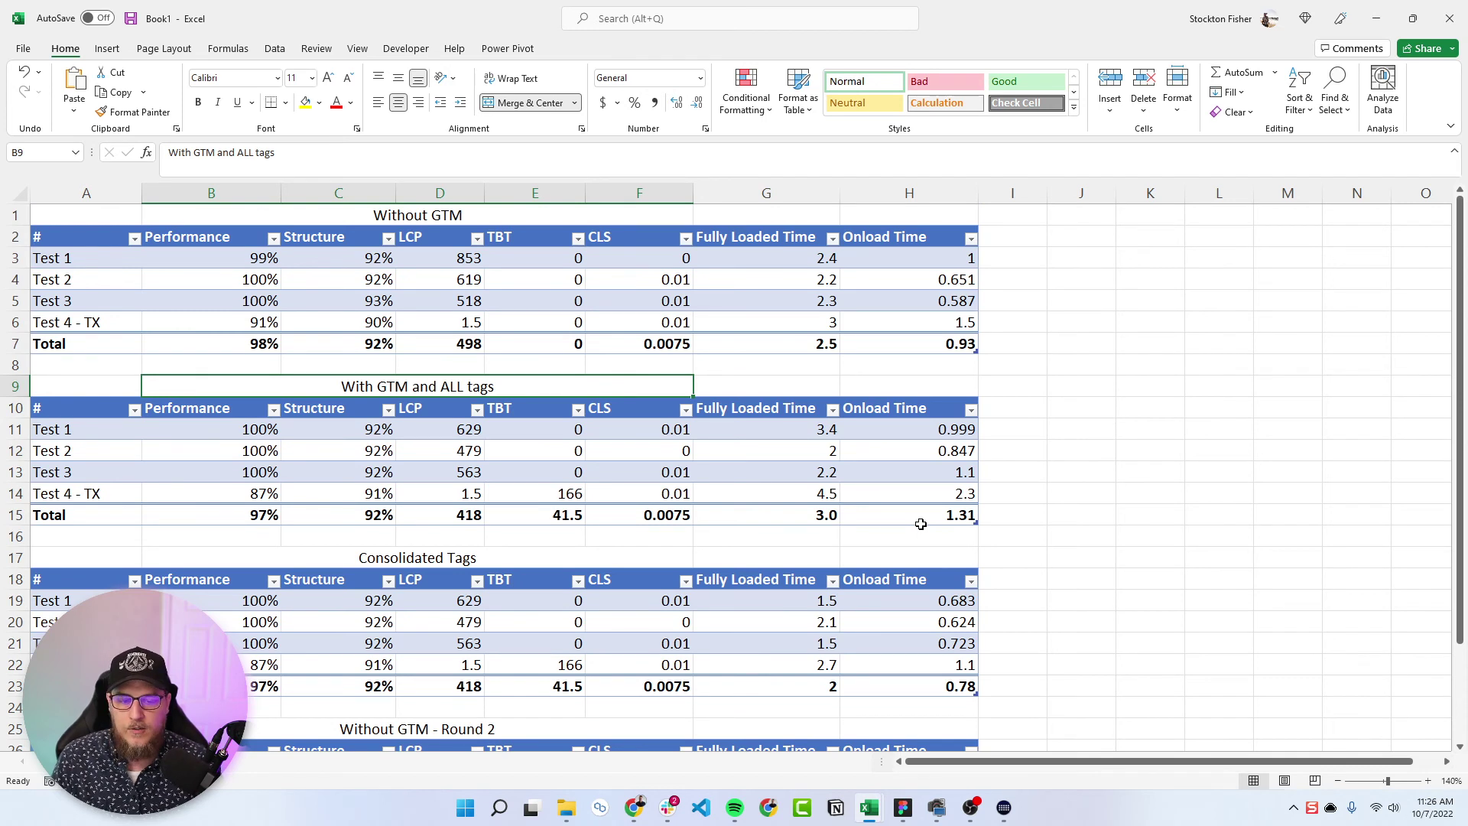
{"action": "left_click", "coordinate": [891, 686]}
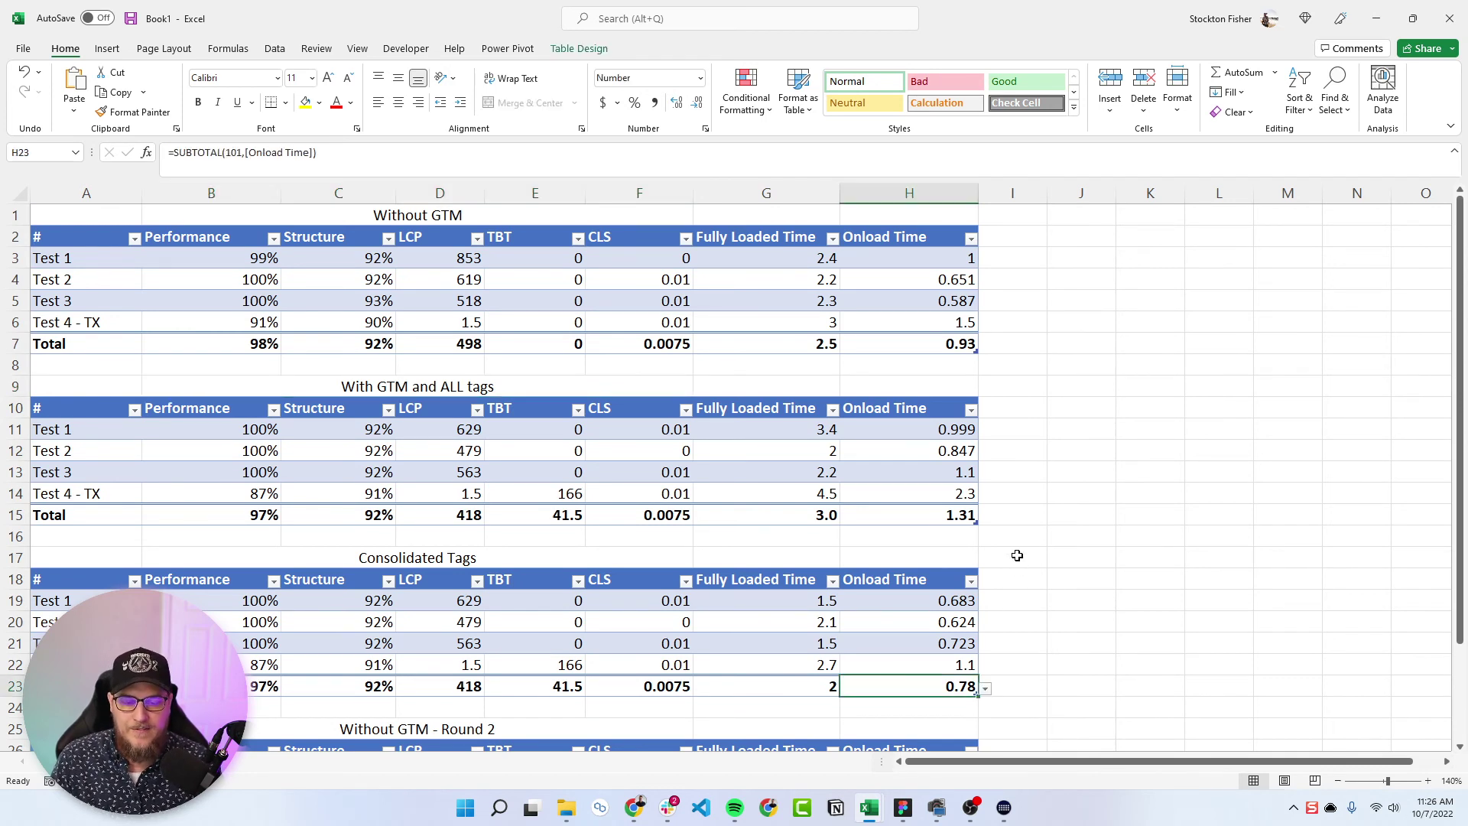
{"action": "scroll", "coordinate": [1019, 500], "scroll_direction": "down", "scroll_amount": 3}
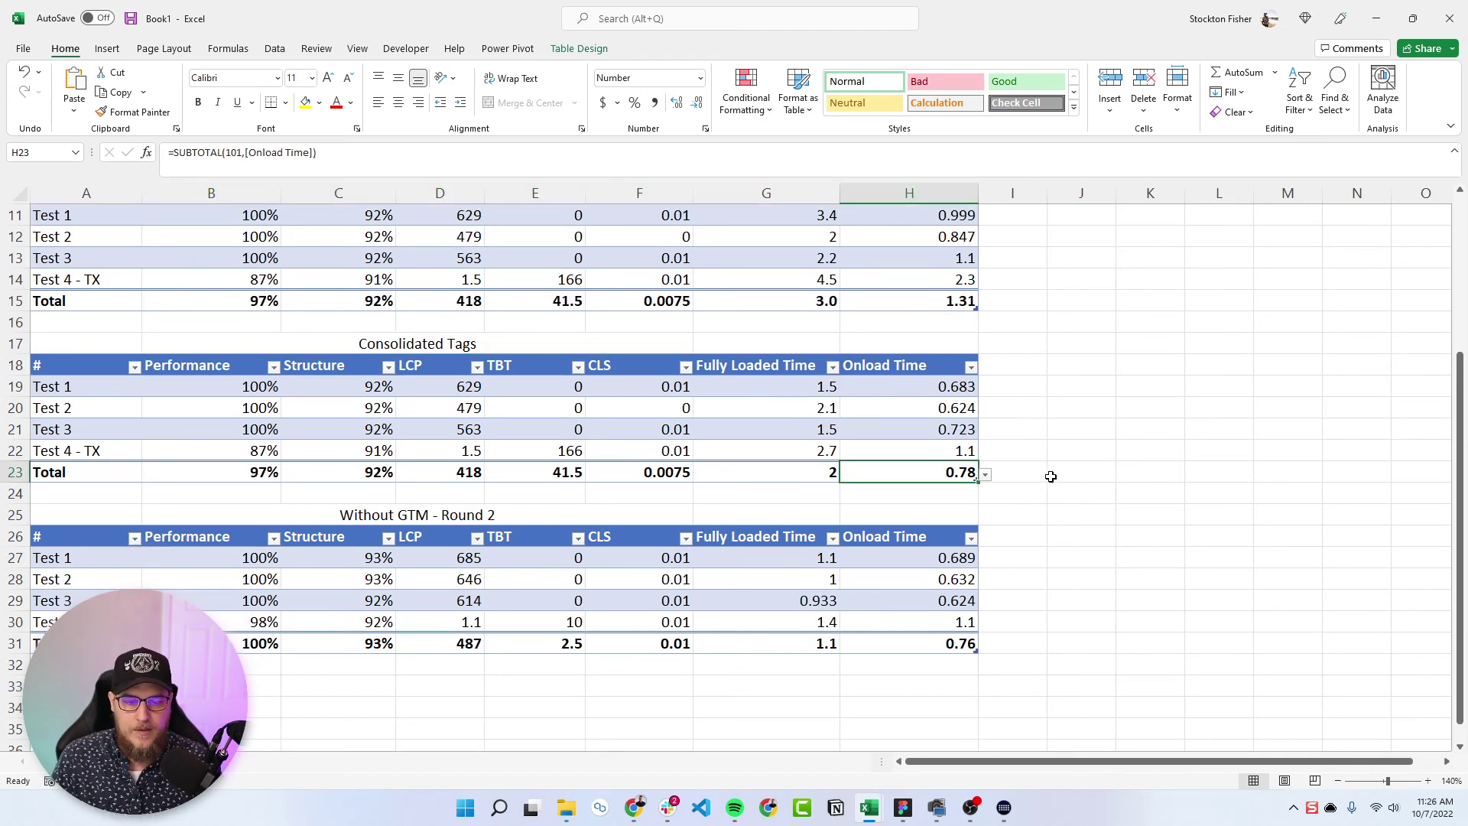
{"action": "left_click", "coordinate": [827, 649]}
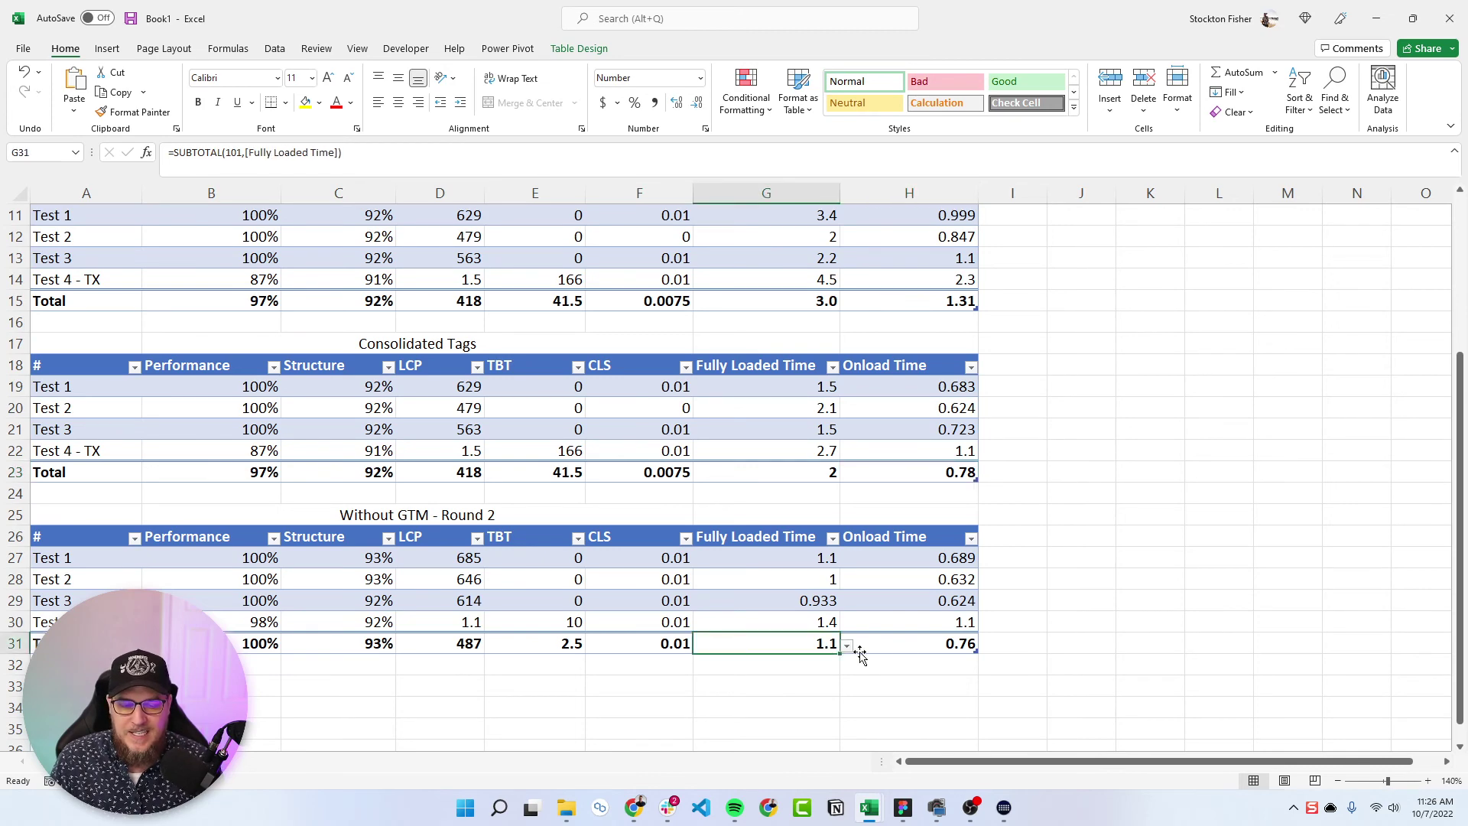
{"action": "scroll", "coordinate": [837, 664], "scroll_direction": "up", "scroll_amount": 3}
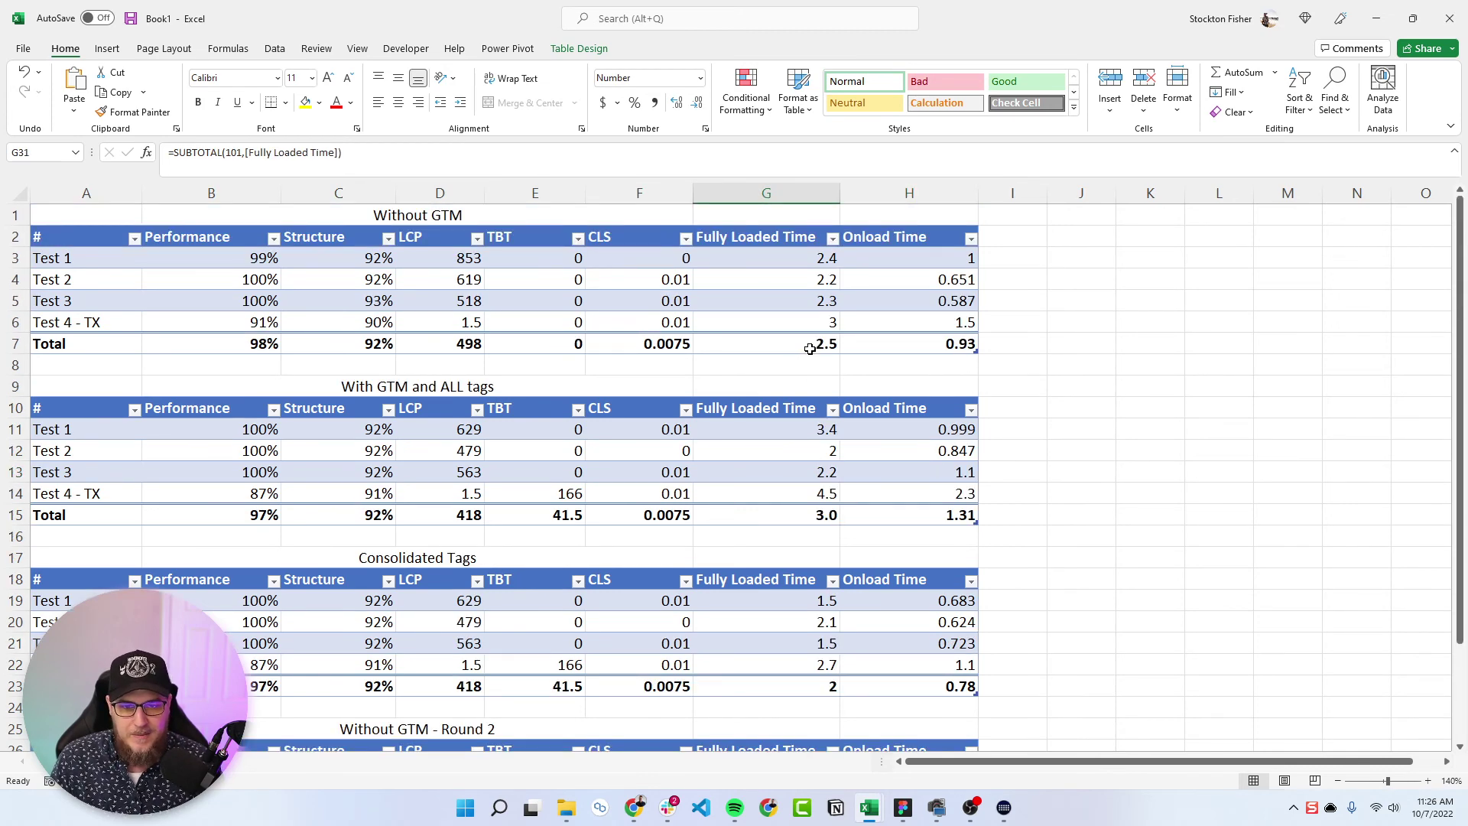
{"action": "left_click", "coordinate": [497, 215]}
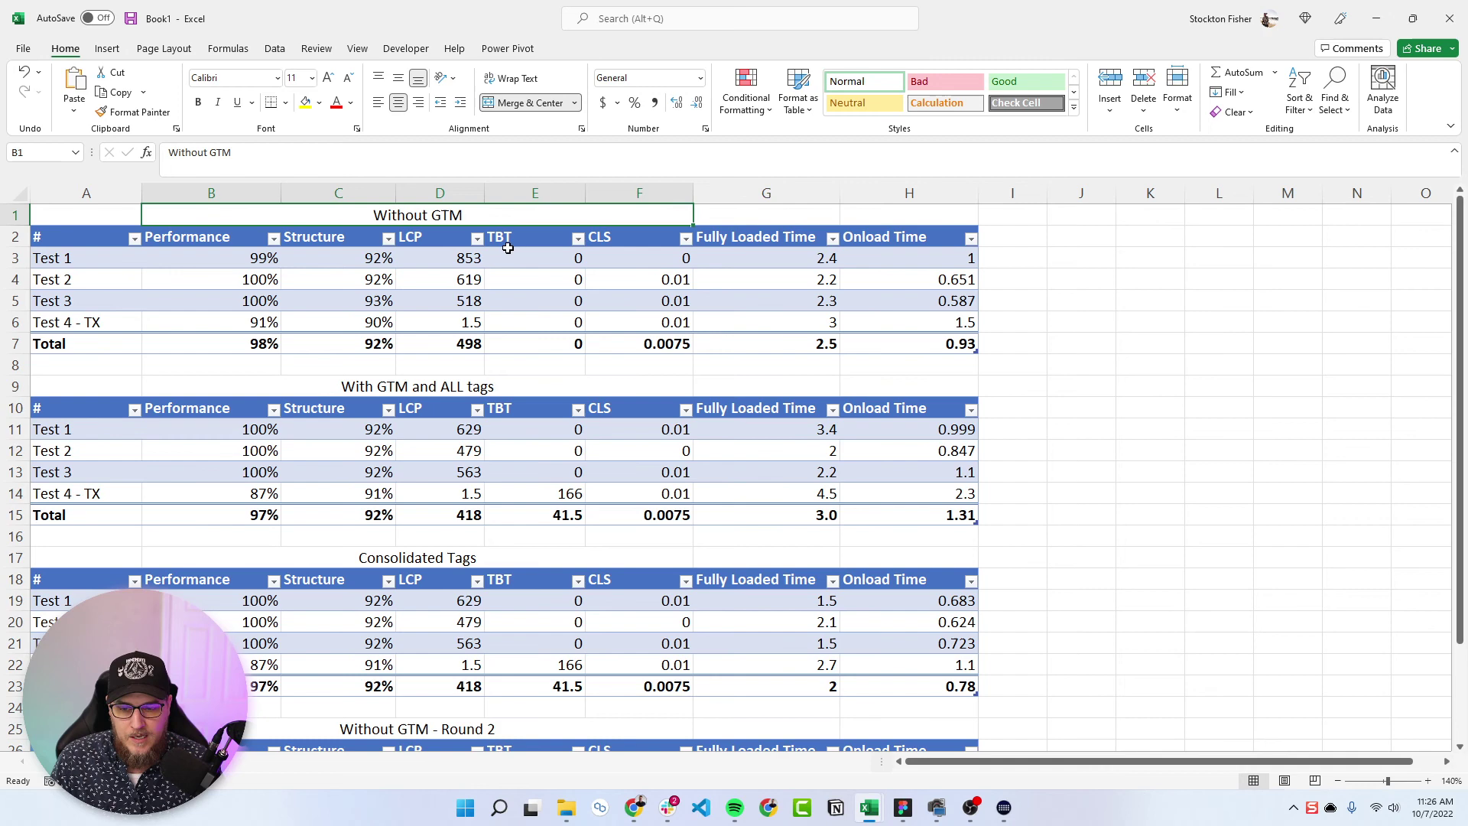
{"action": "scroll", "coordinate": [506, 249], "scroll_direction": "down", "scroll_amount": 3}
{"action": "left_click", "coordinate": [507, 518]}
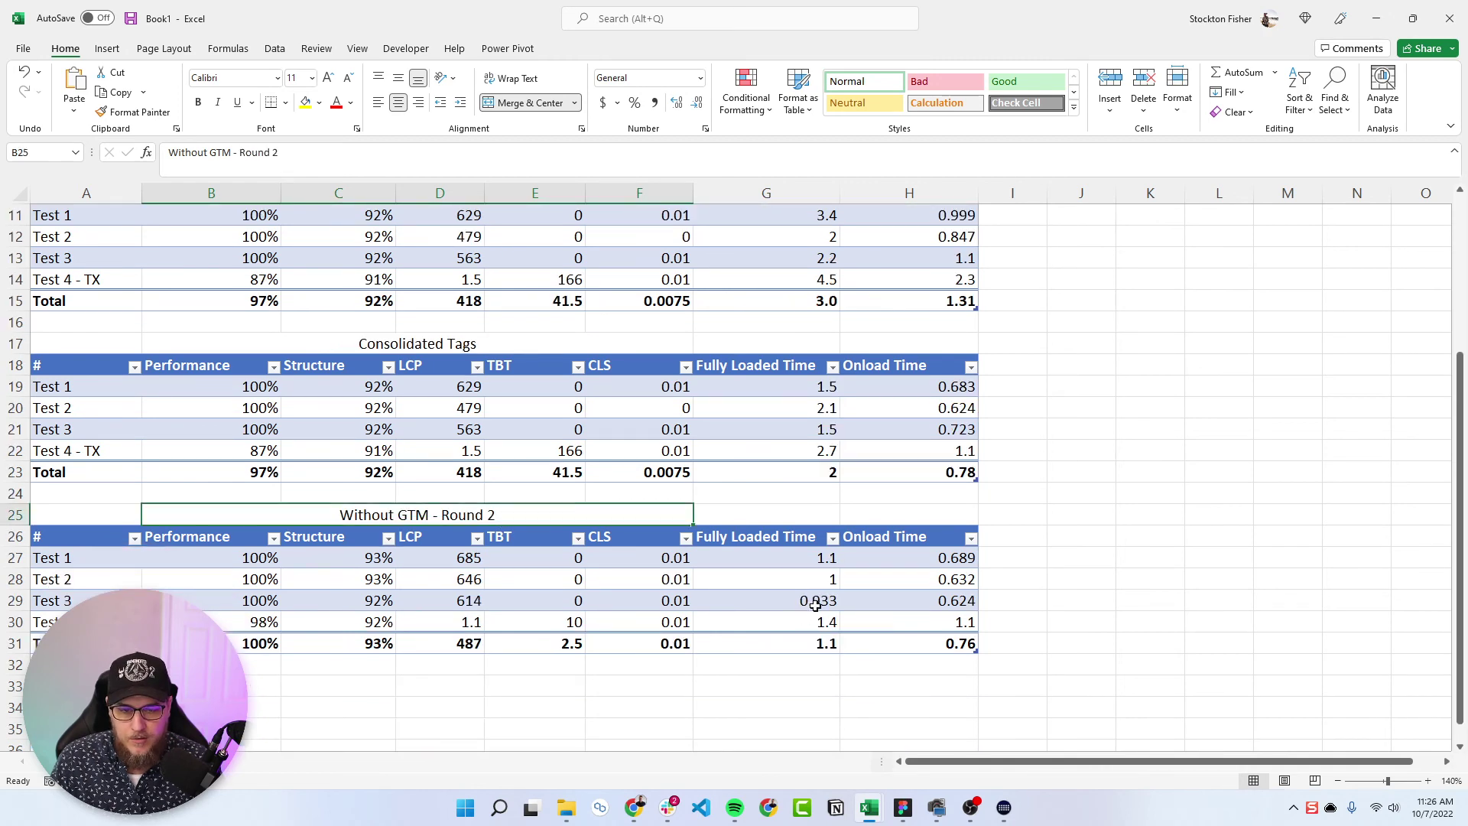
{"action": "scroll", "coordinate": [812, 474], "scroll_direction": "up", "scroll_amount": 3}
{"action": "left_click", "coordinate": [807, 346]}
{"action": "scroll", "coordinate": [821, 505], "scroll_direction": "down", "scroll_amount": 6}
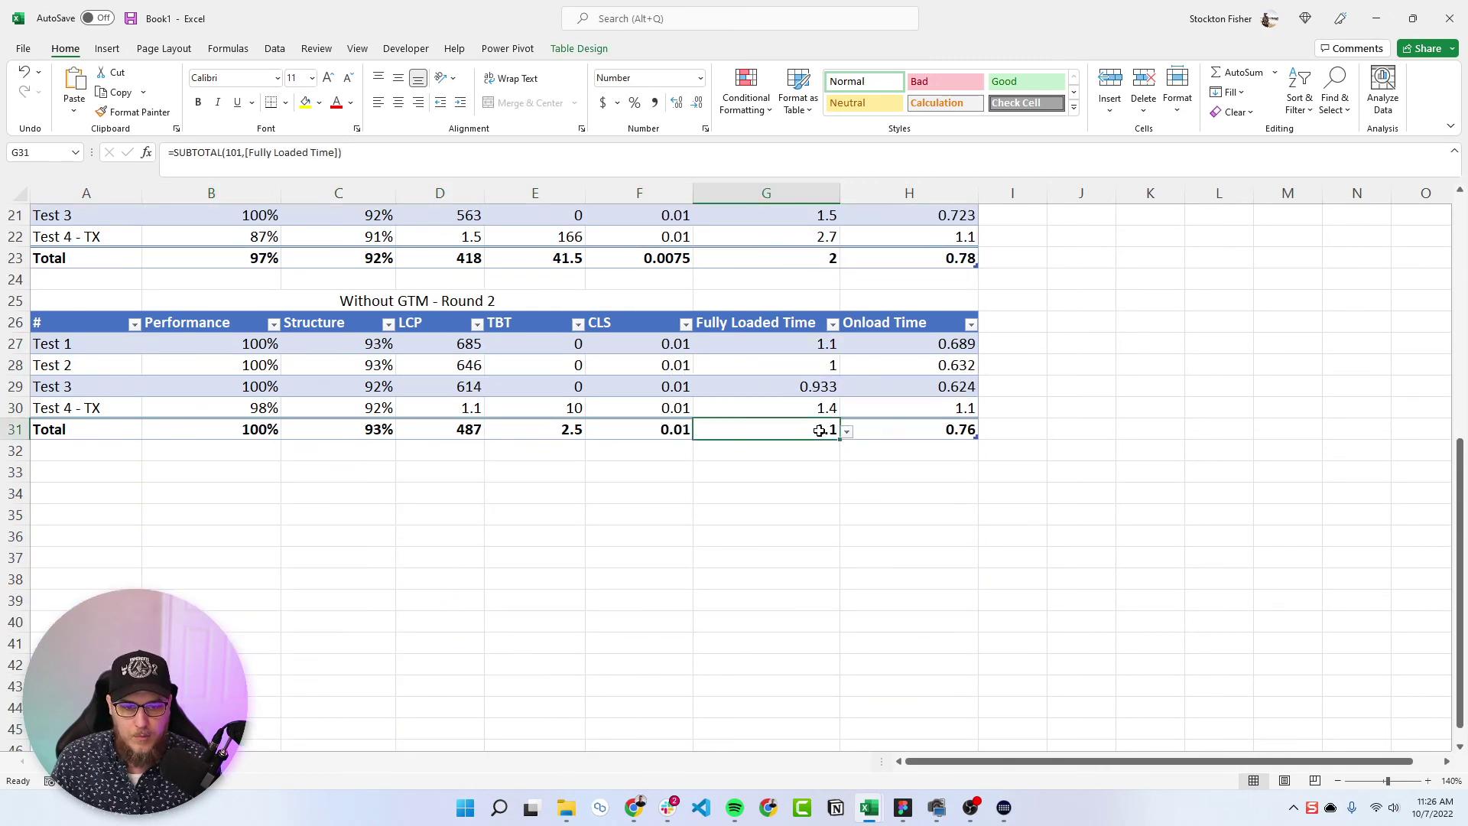
{"action": "scroll", "coordinate": [842, 421], "scroll_direction": "up", "scroll_amount": 7}
{"action": "left_click", "coordinate": [900, 348]}
{"action": "scroll", "coordinate": [985, 349], "scroll_direction": "down", "scroll_amount": 3}
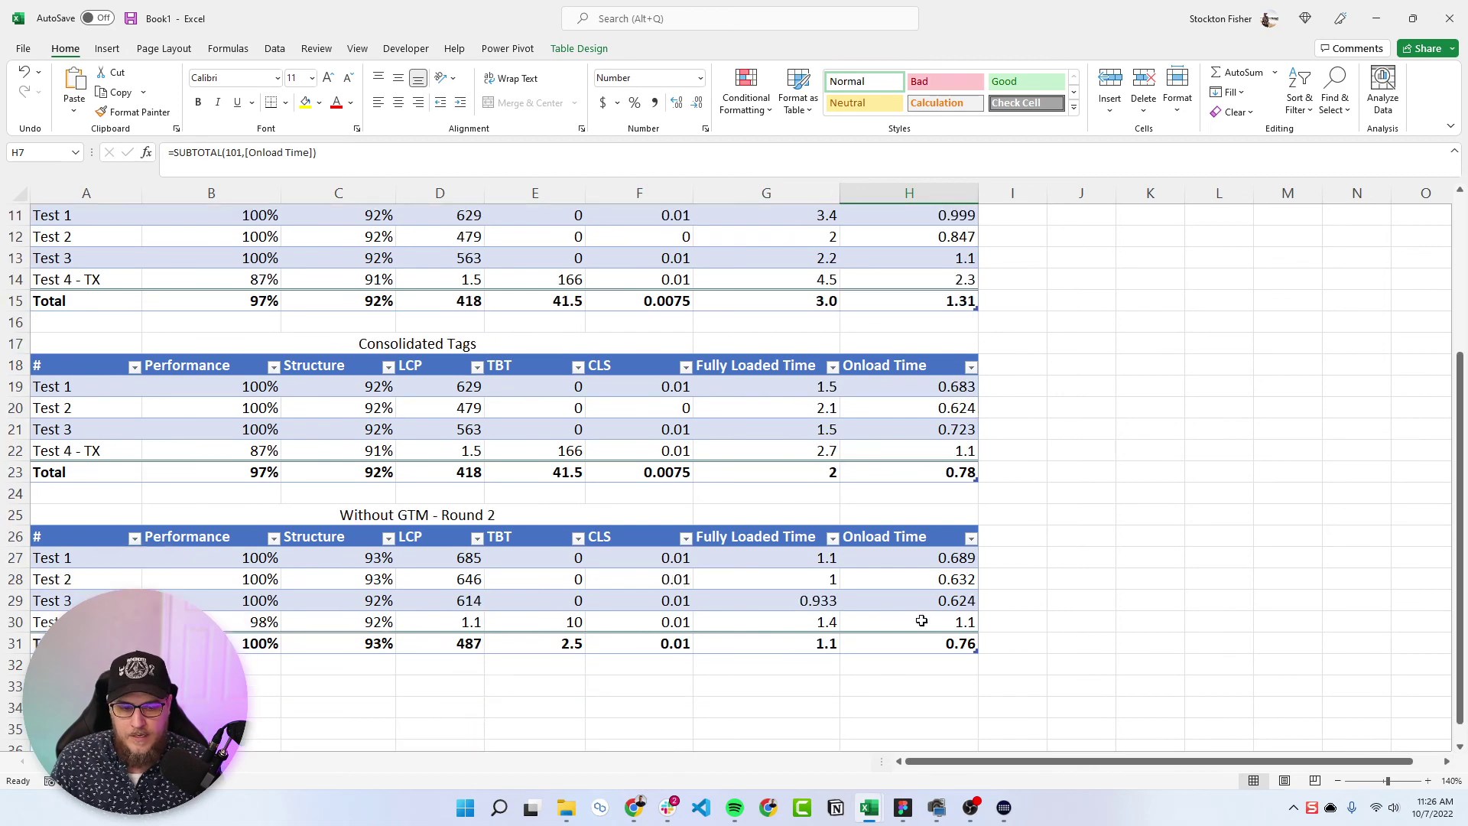
{"action": "left_click", "coordinate": [1034, 305]}
{"action": "scroll", "coordinate": [1028, 322], "scroll_direction": "up", "scroll_amount": 4}
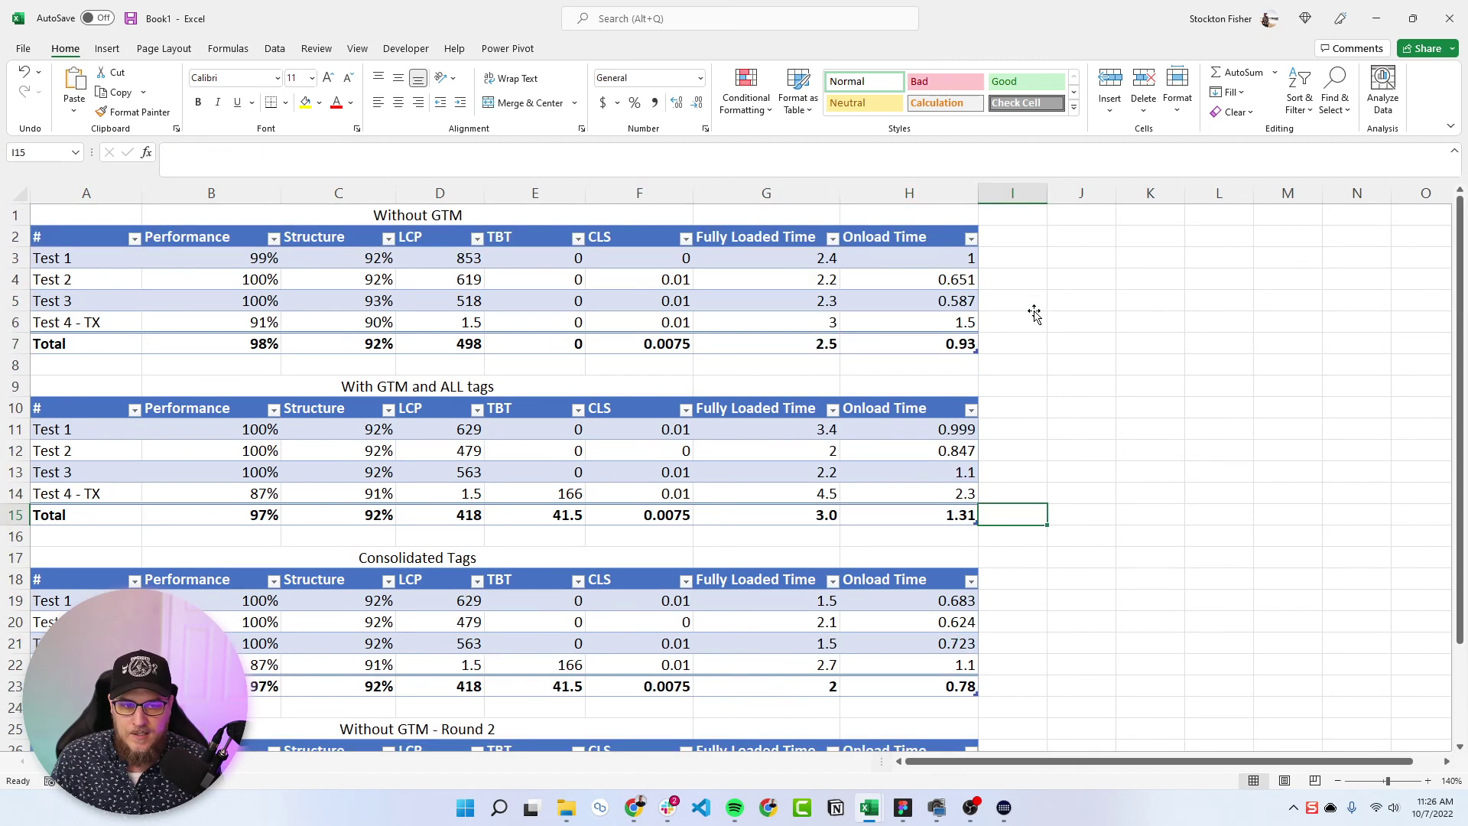
{"action": "left_click", "coordinate": [1022, 343]}
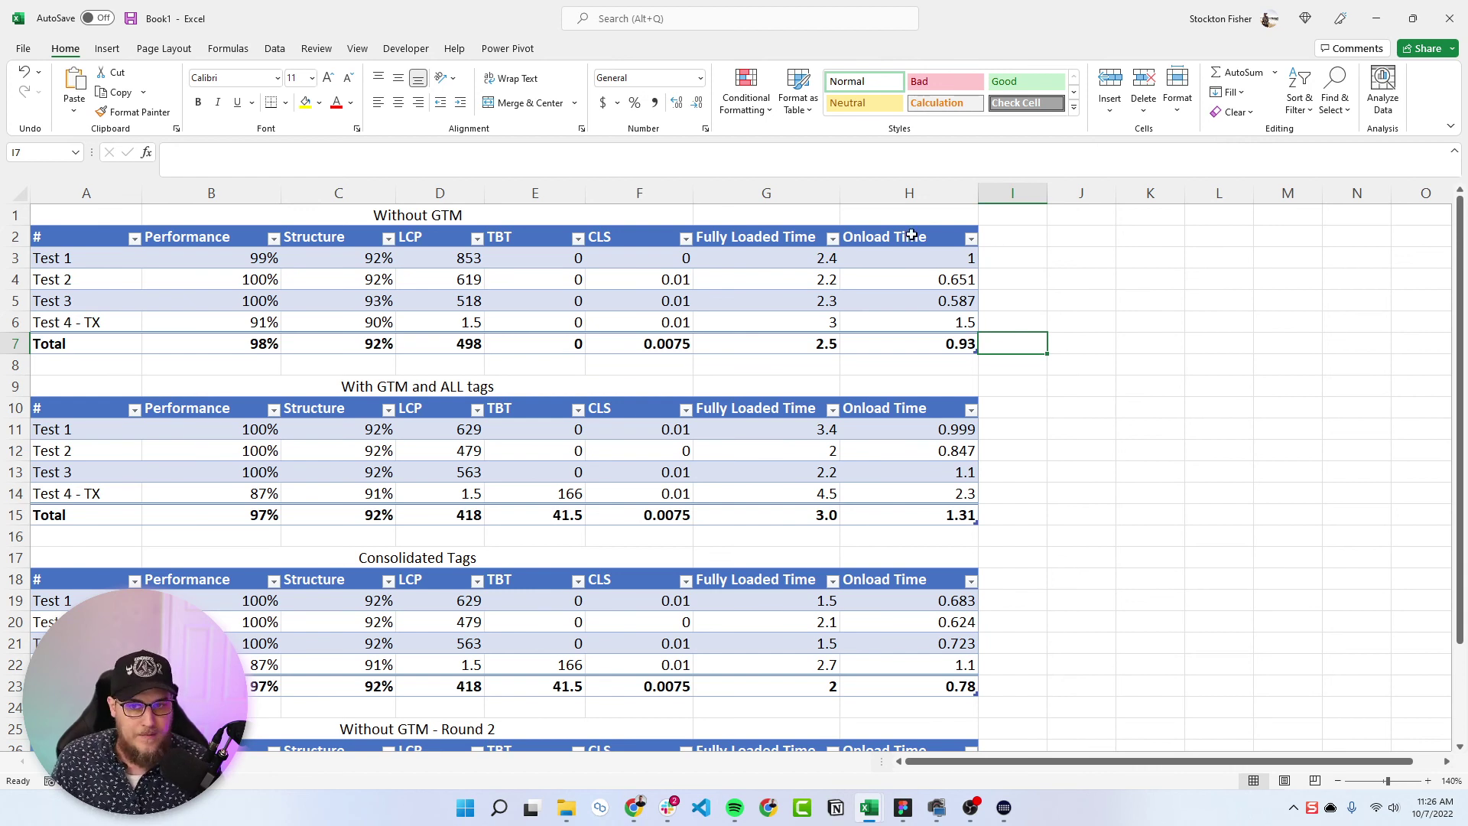
{"action": "left_click", "coordinate": [522, 222]}
{"action": "left_click", "coordinate": [1031, 342]}
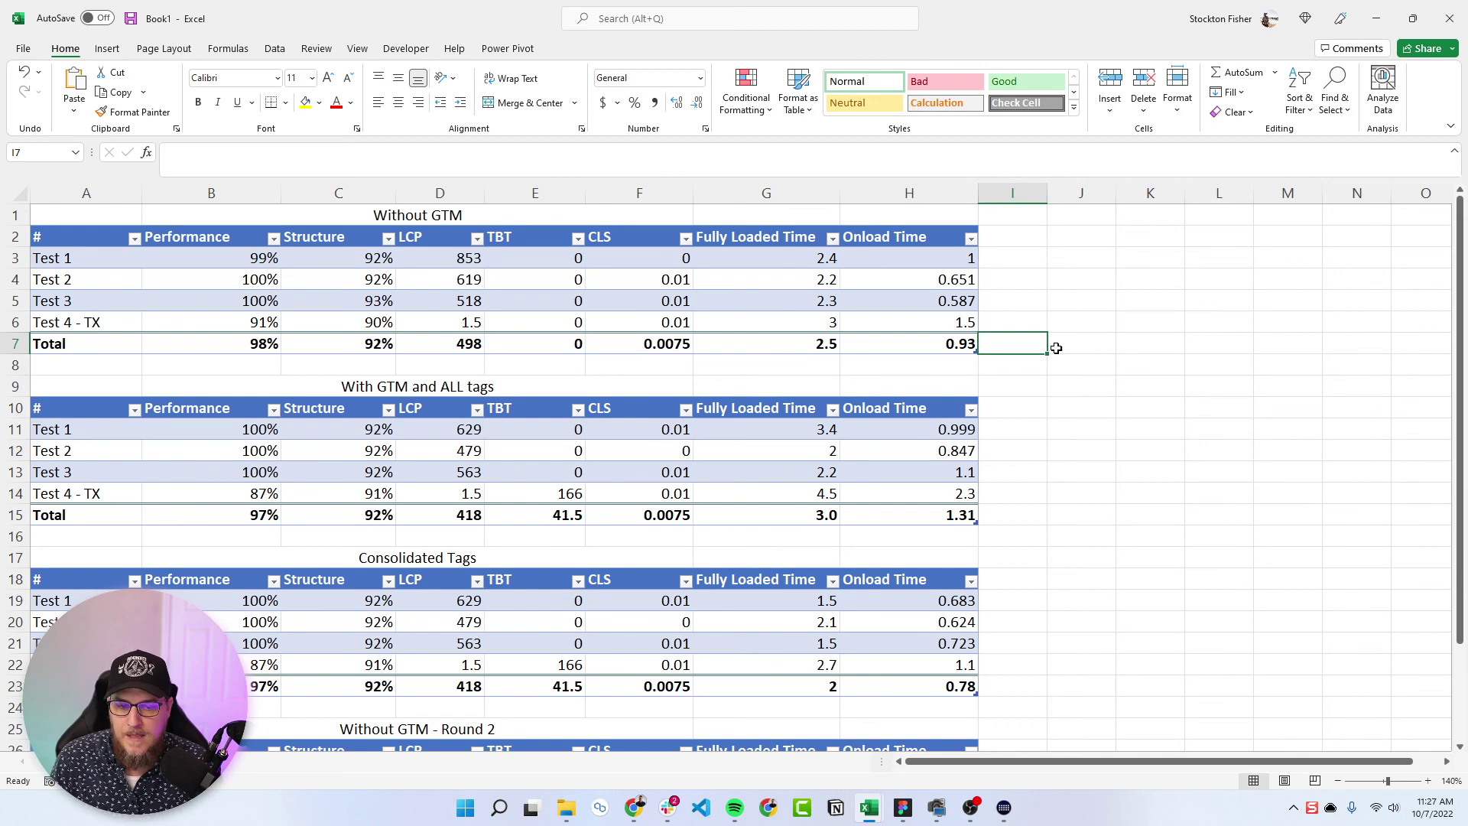
{"action": "scroll", "coordinate": [1090, 344], "scroll_direction": "down", "scroll_amount": 3}
{"action": "scroll", "coordinate": [1078, 360], "scroll_direction": "up", "scroll_amount": 3}
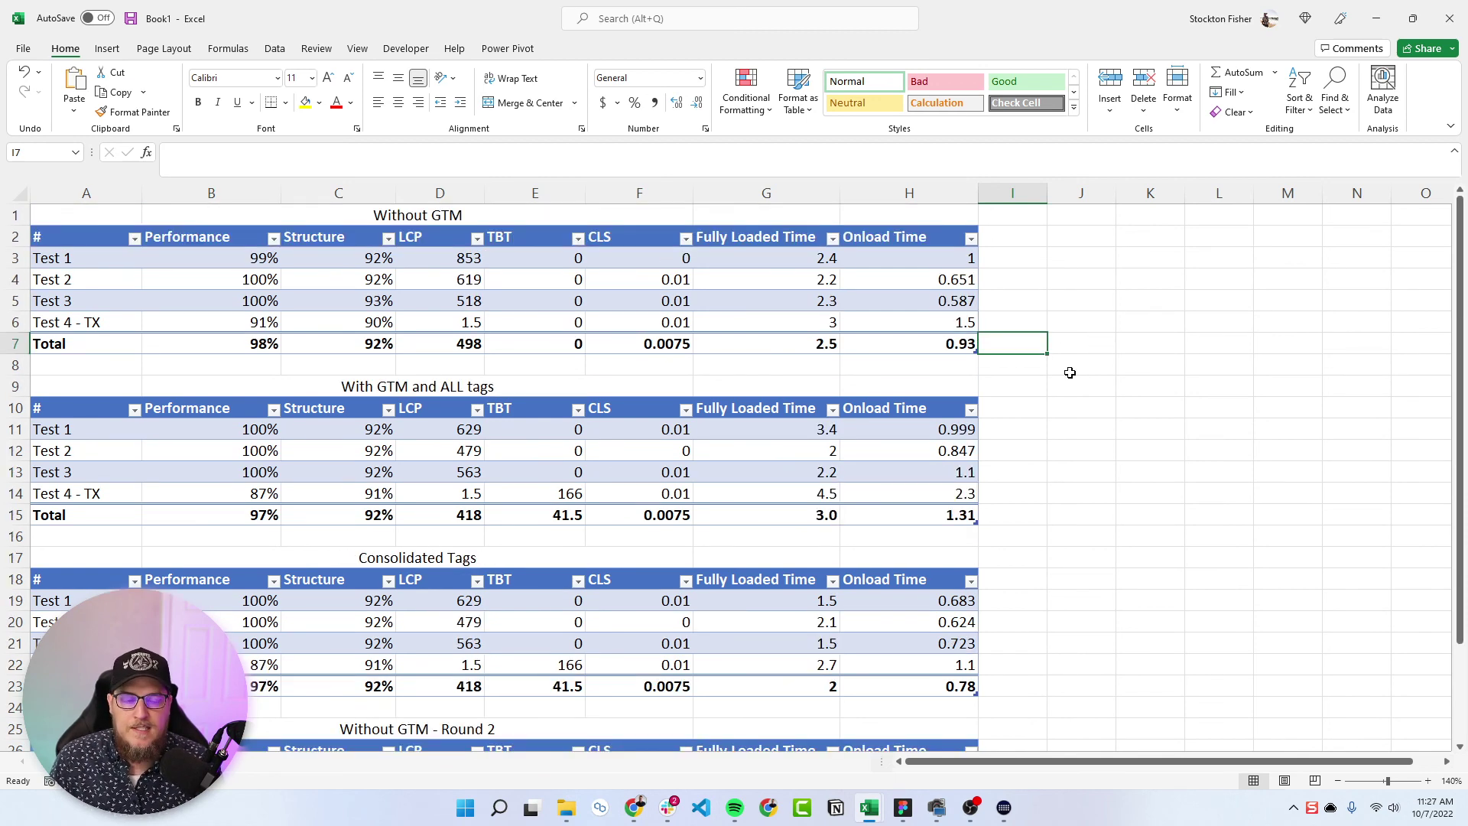